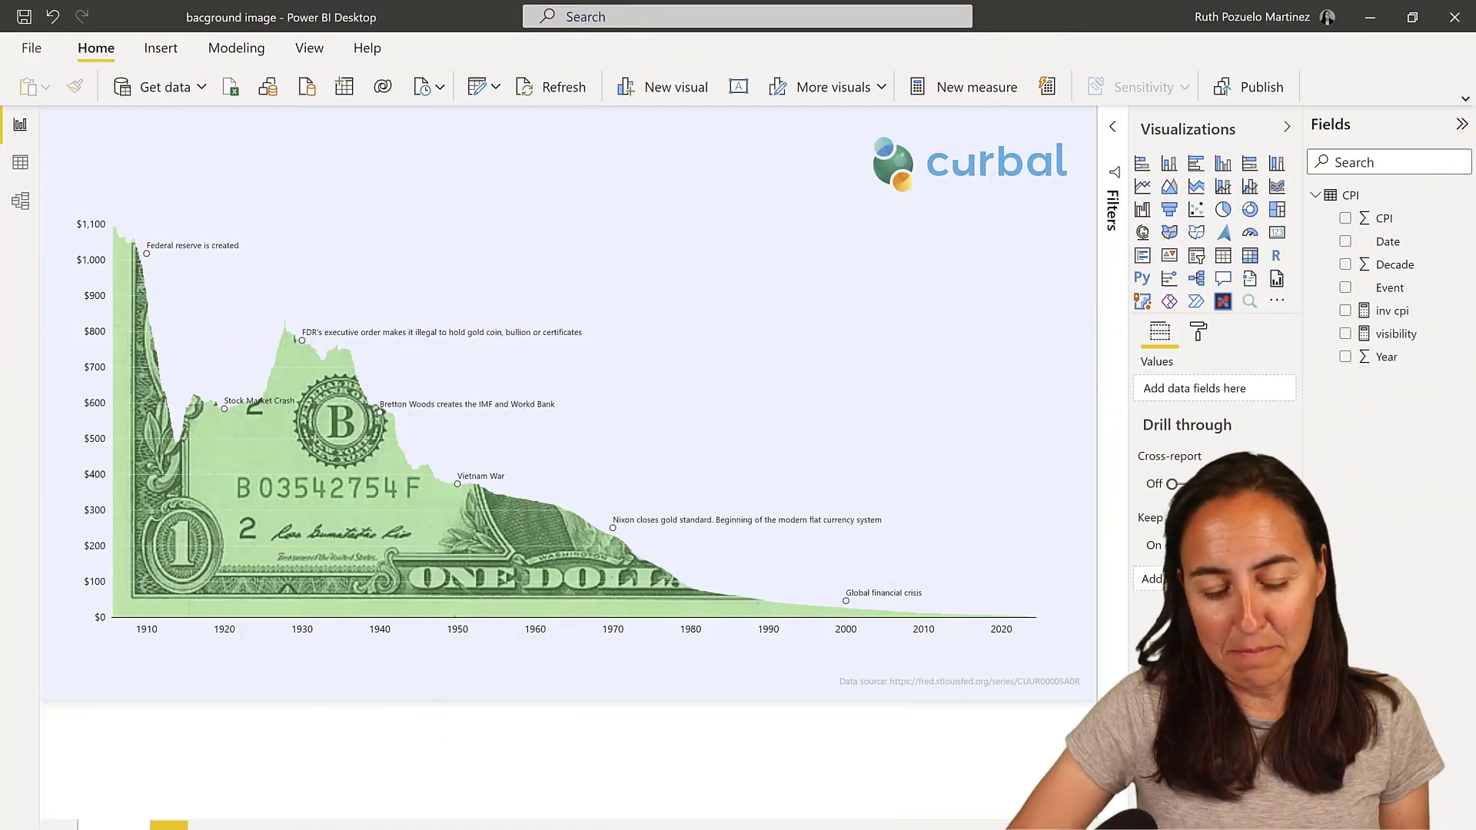
Check the FRED purchasing-power data in the browser, then go back to the Power BI report
click(584, 780)
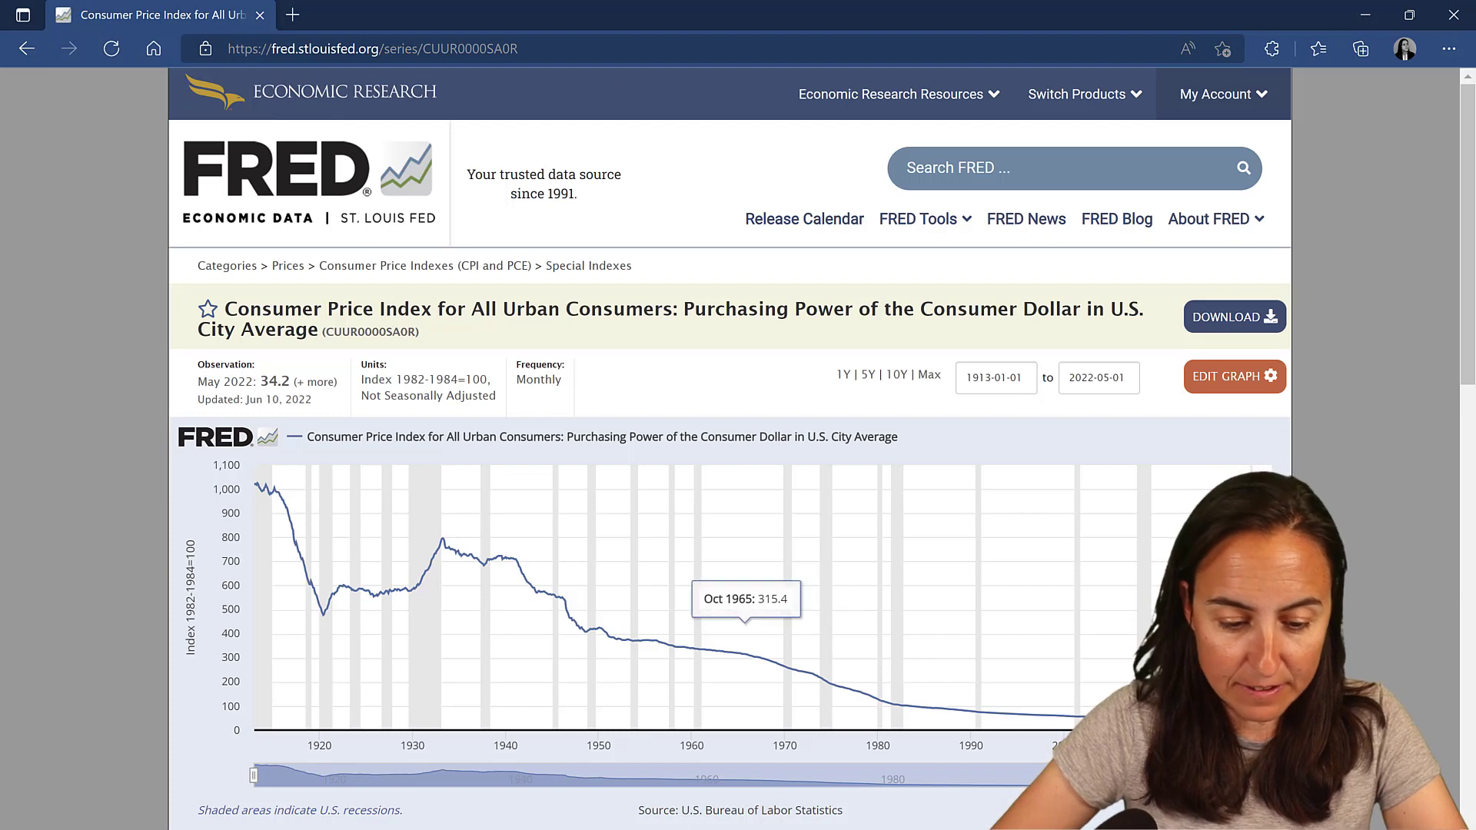
mouse_move(699, 829)
click(961, 813)
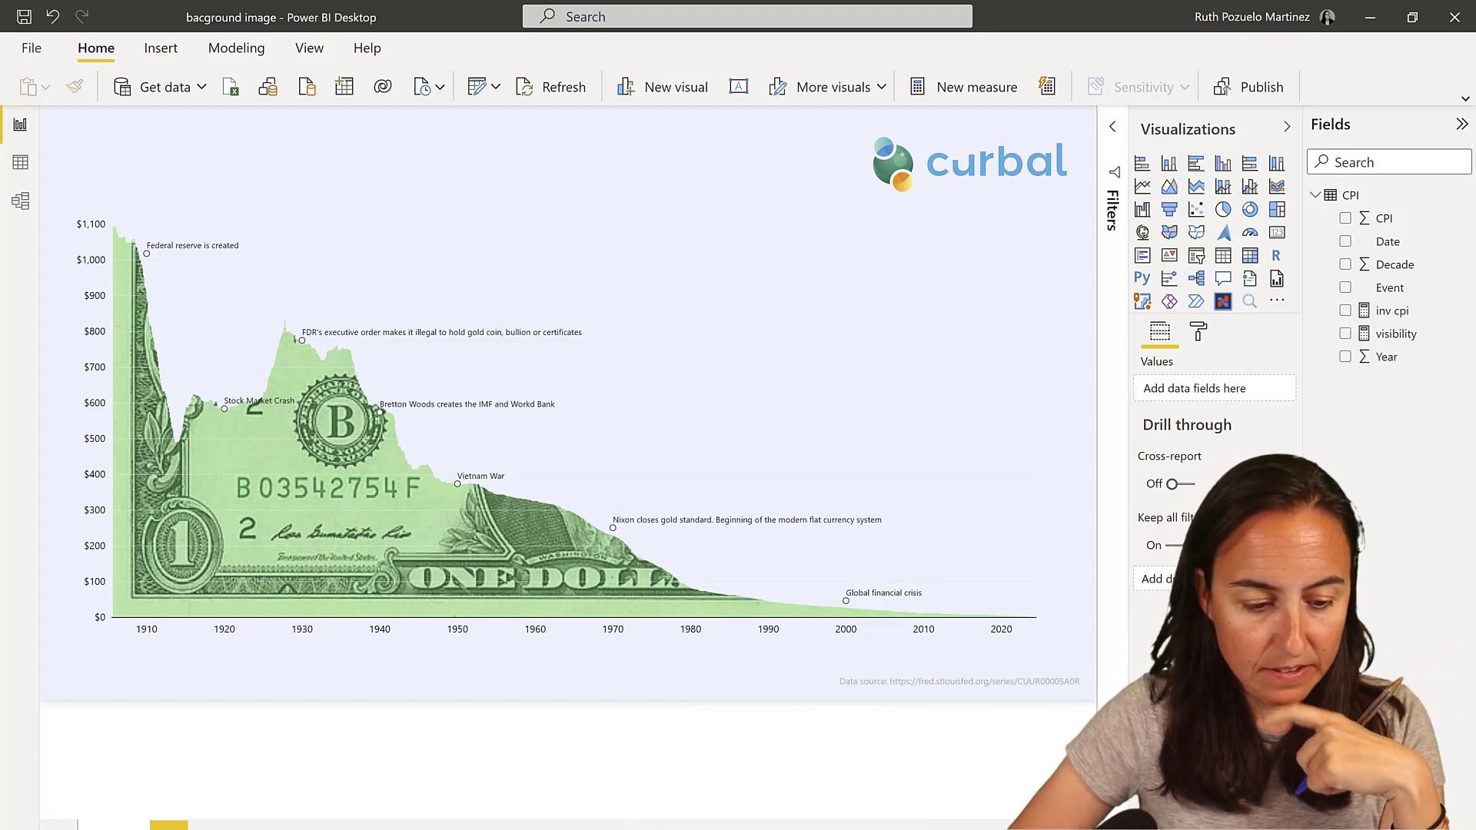
Insert a blank report page with Ctrl+M
key(ctrl+m)
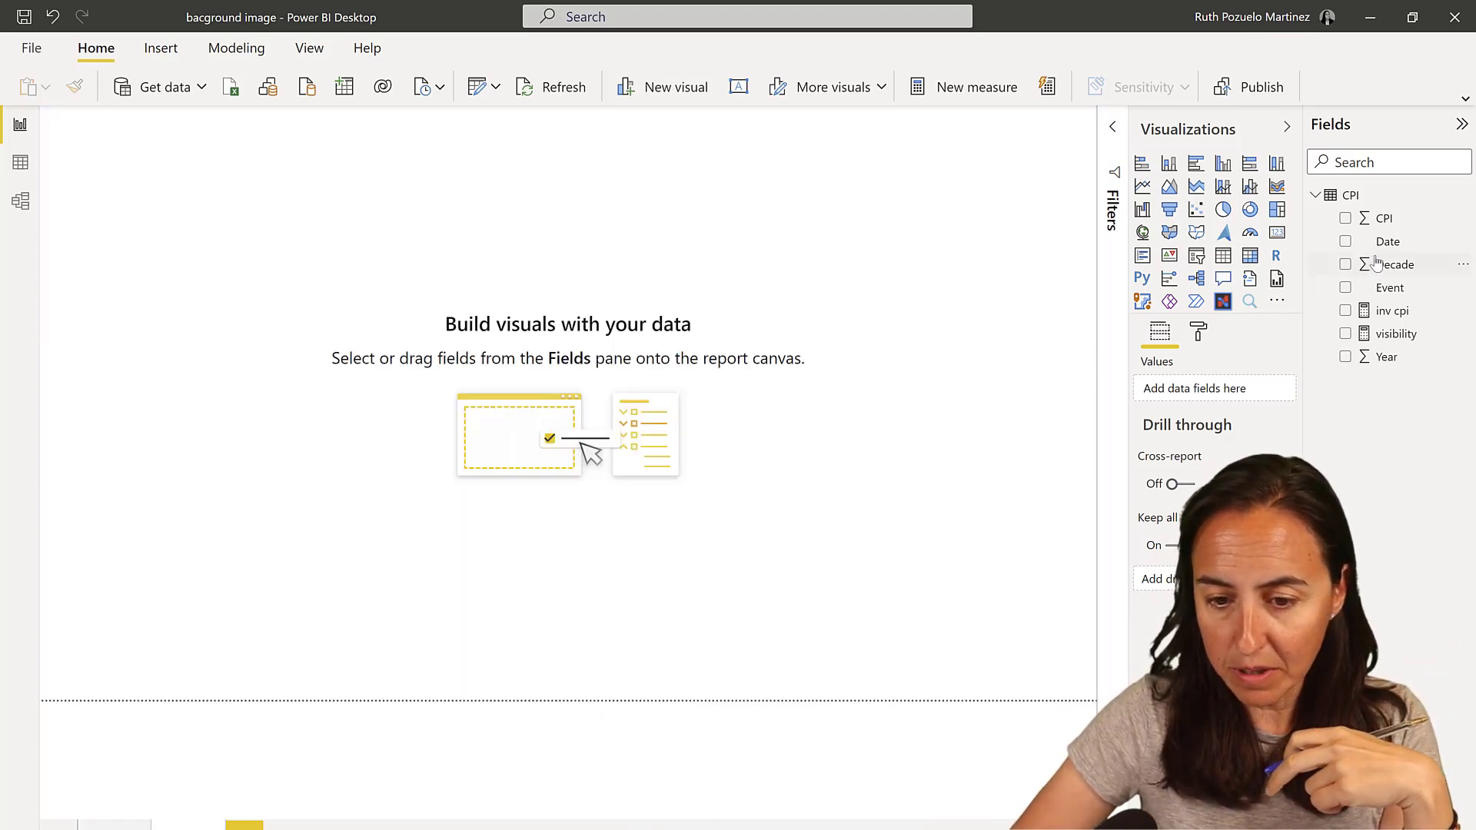
Build an enlarged table of Date, CPI and inv cpi after checking the inv cpi formula
drag(1387, 241, 428, 224)
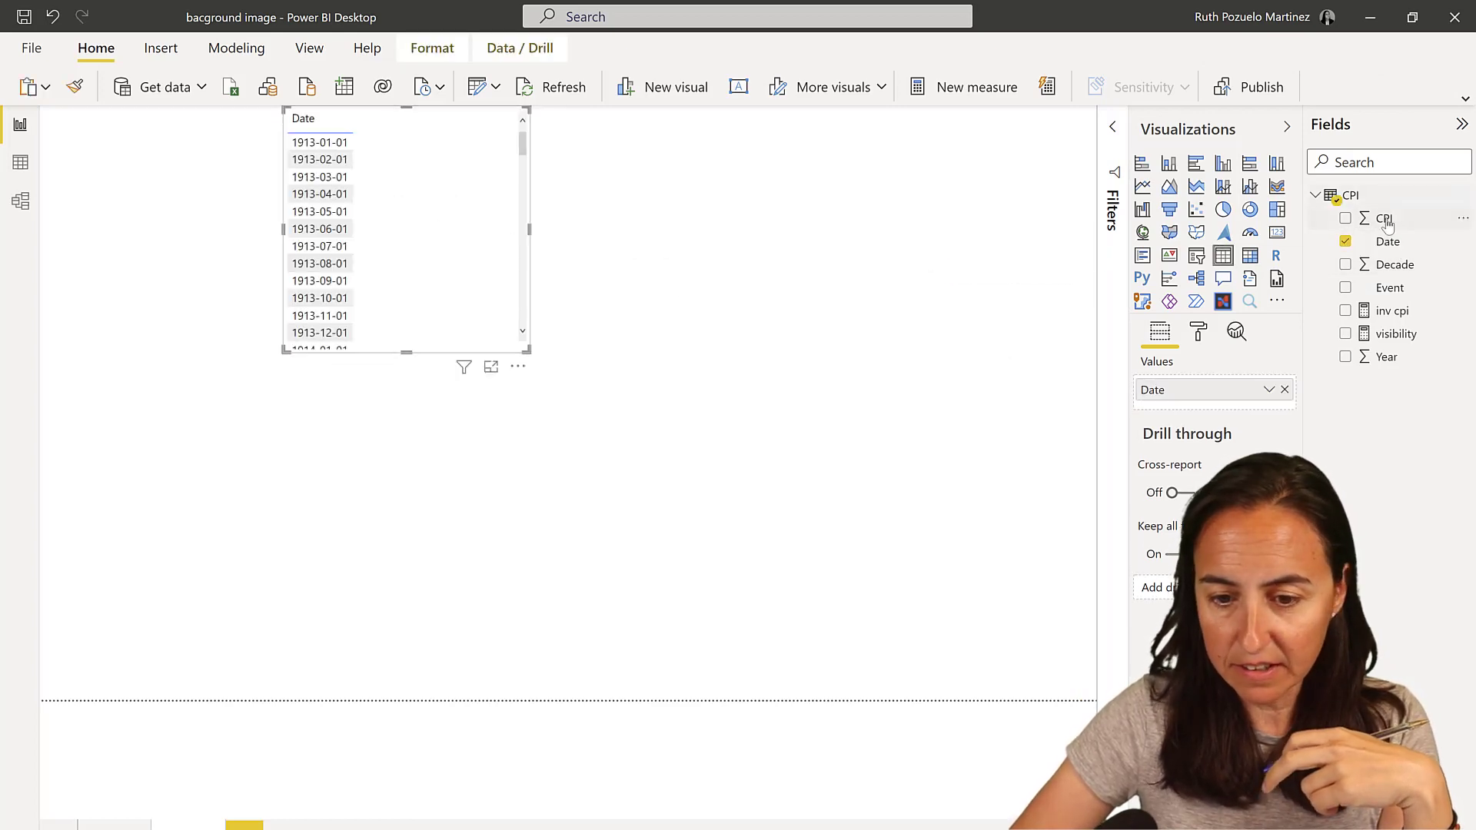
drag(1384, 218, 430, 246)
drag(527, 350, 589, 503)
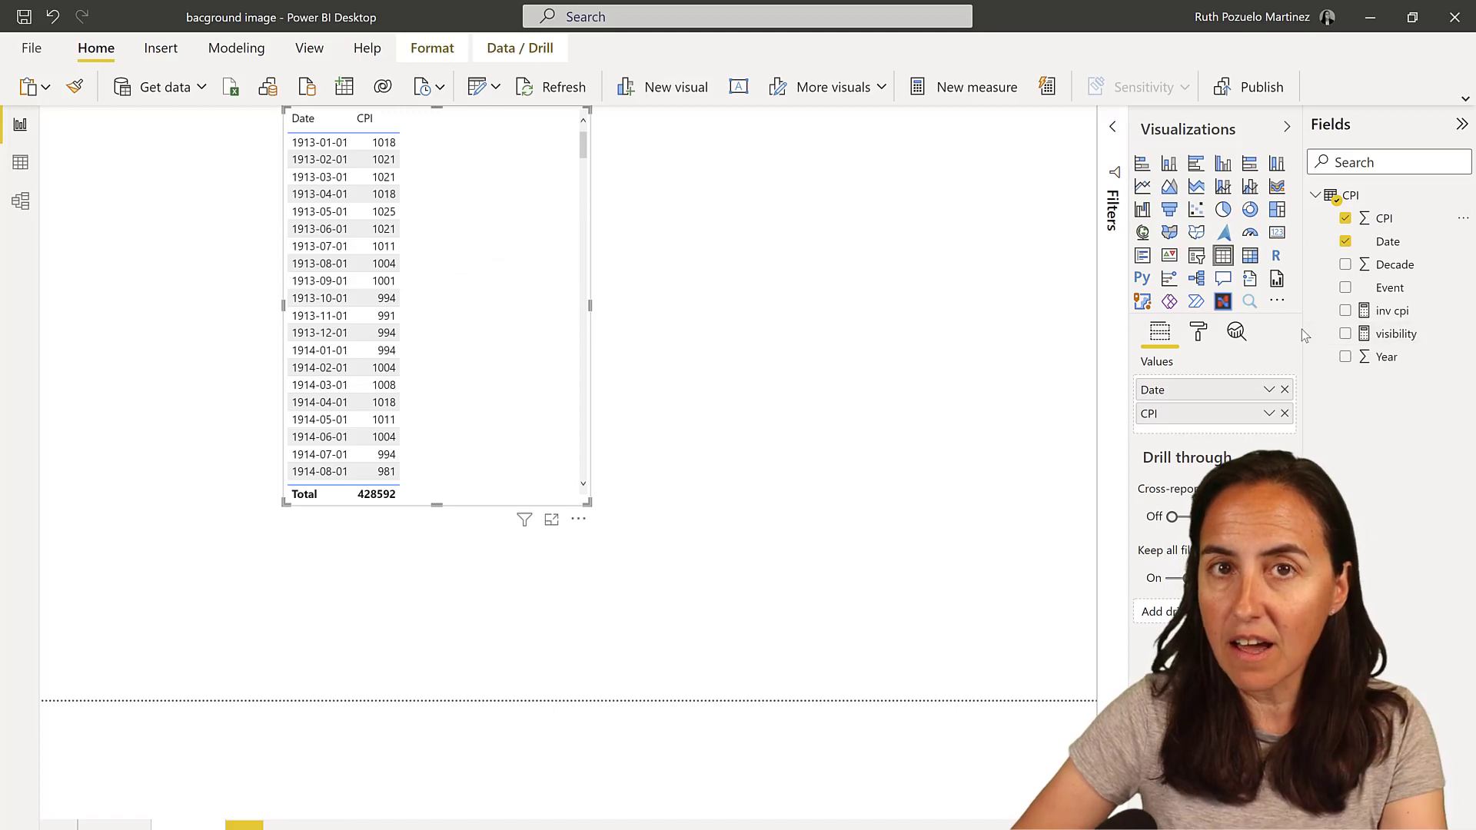
click(1391, 317)
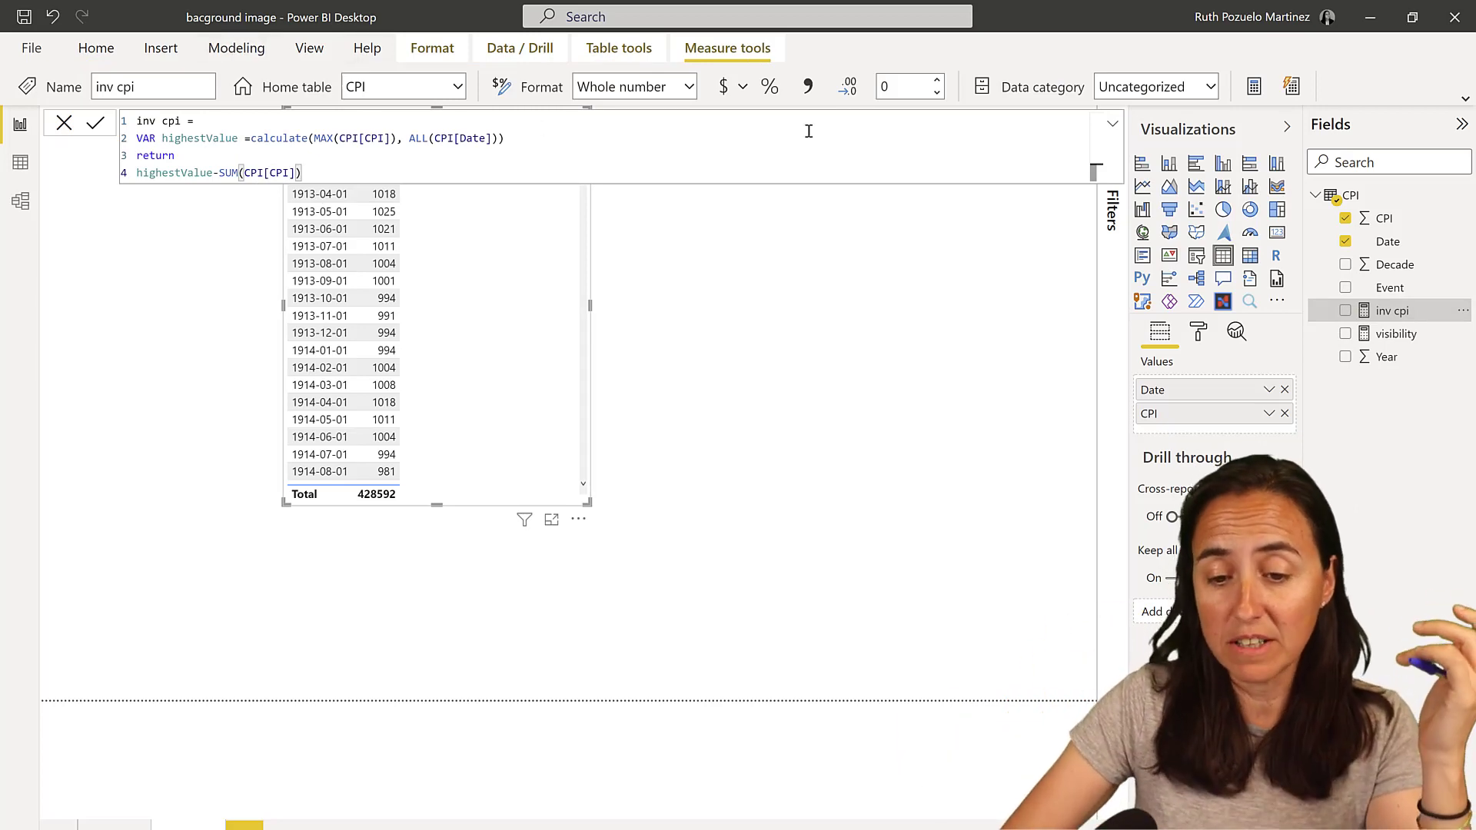
drag(1389, 310, 538, 355)
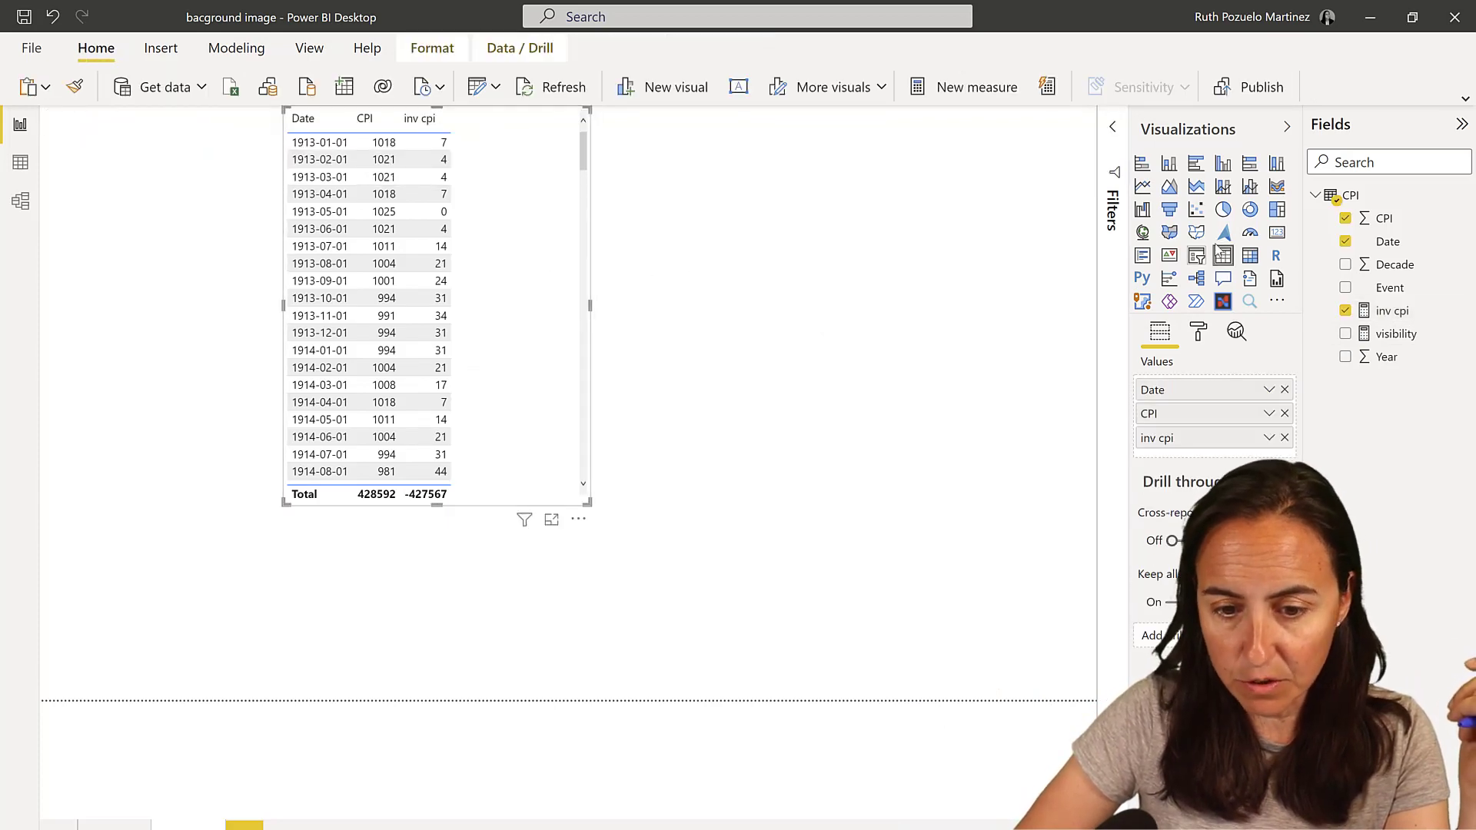
Convert the table to a stacked area chart of CPI and inv cpi, enlarged and repositioned
click(1196, 186)
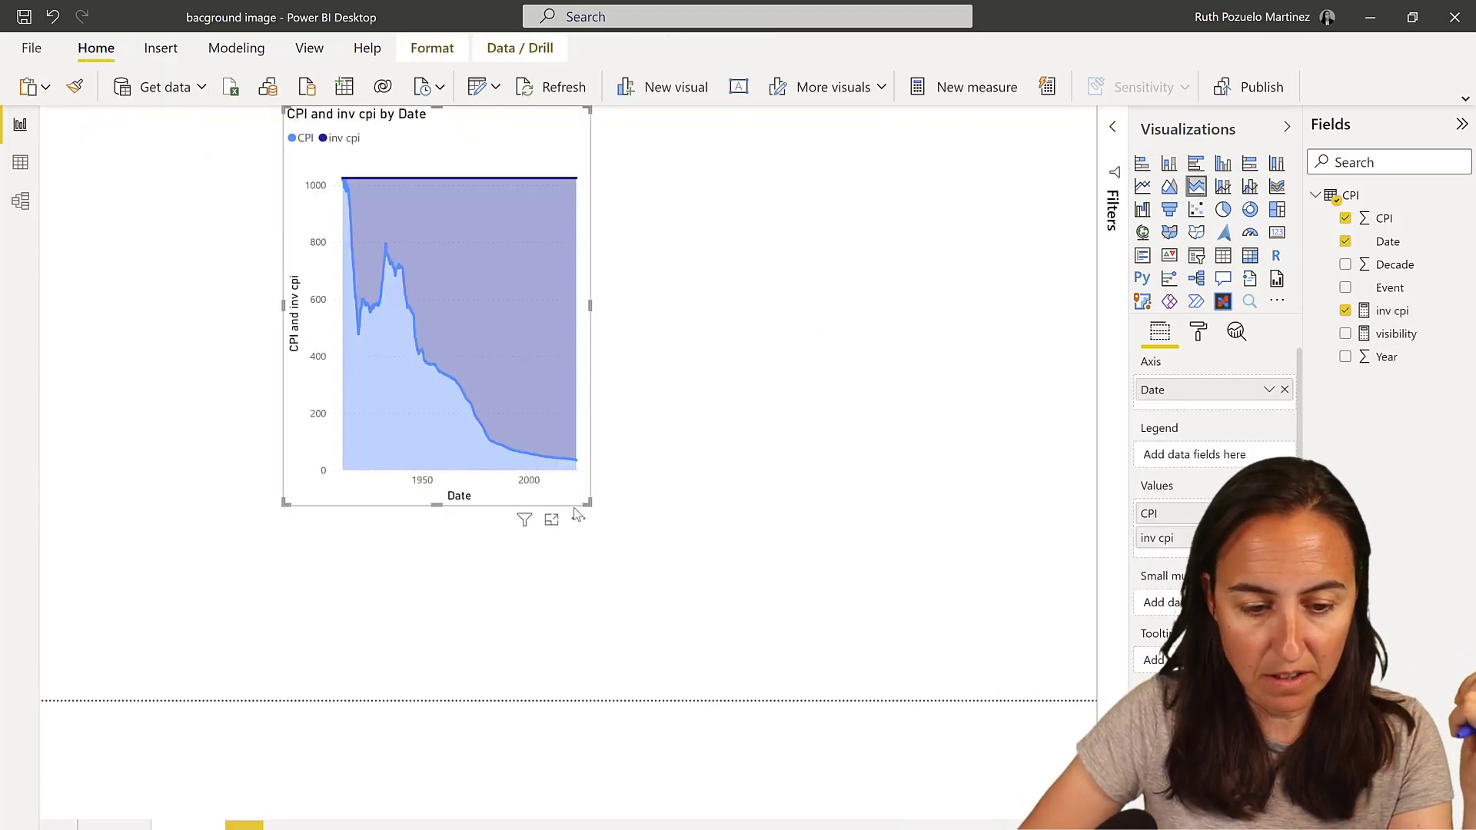
drag(578, 509, 1027, 627)
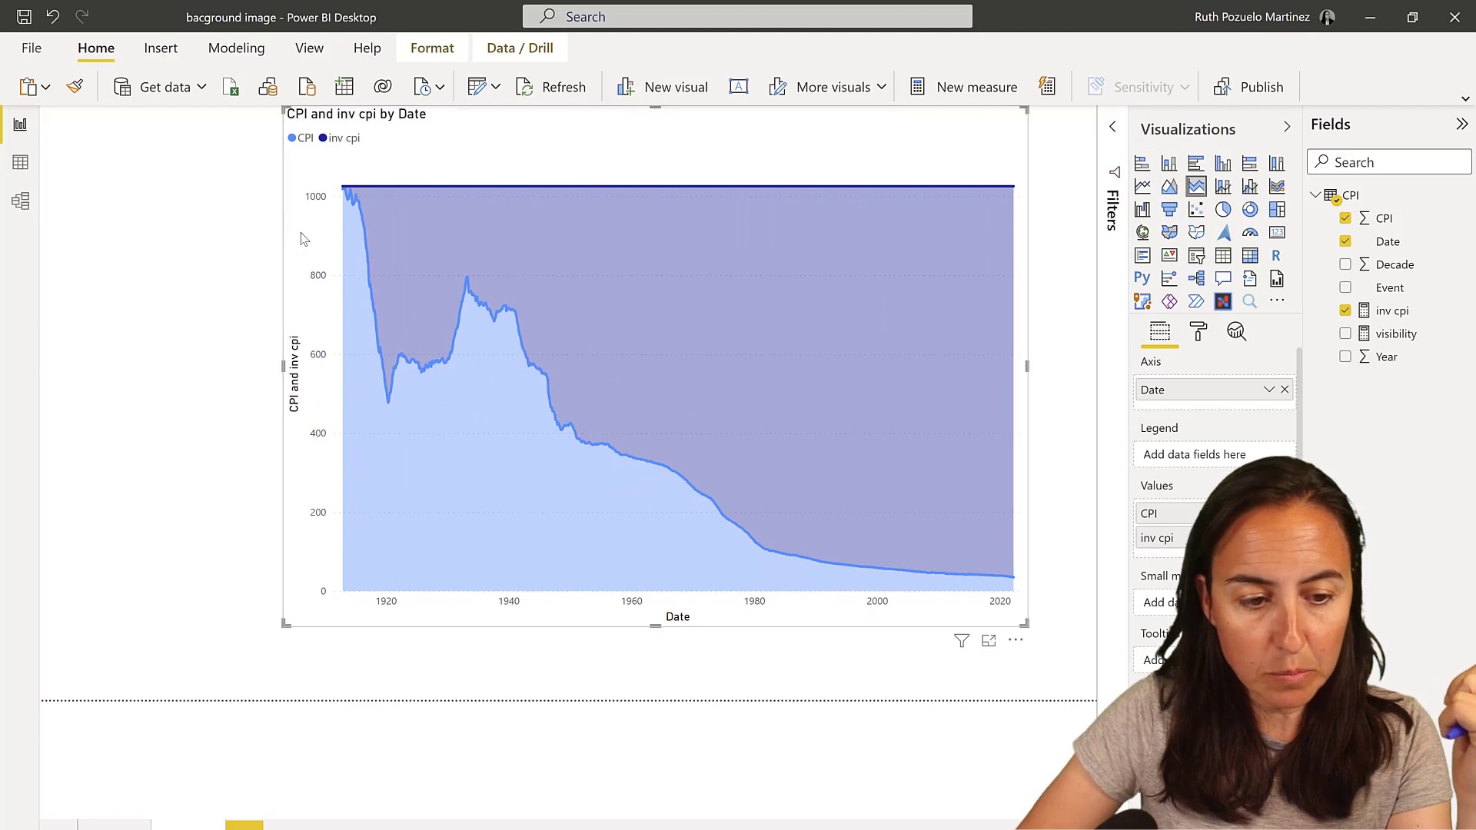
mouse_move(500, 444)
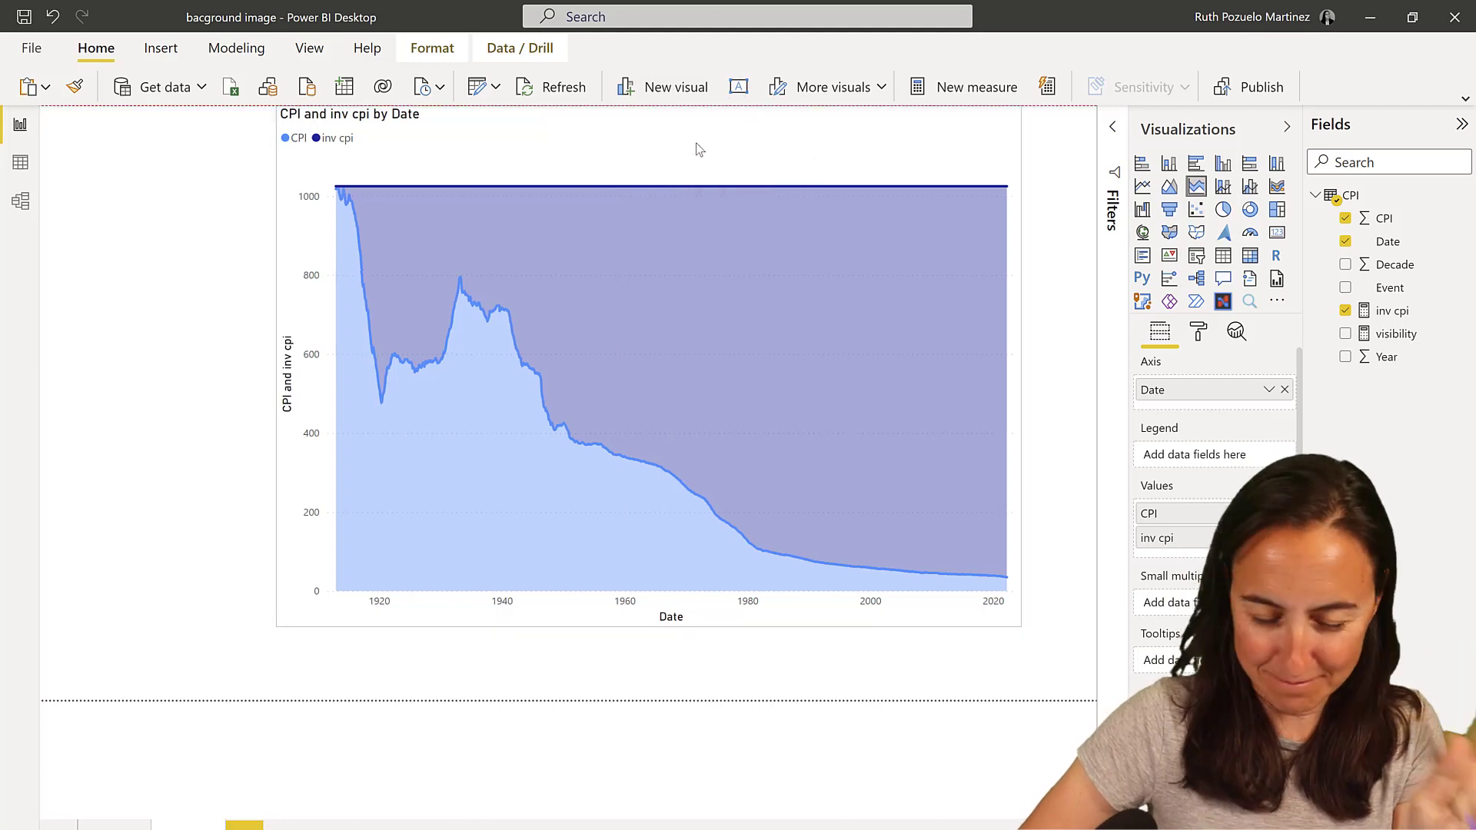
drag(688, 148, 635, 159)
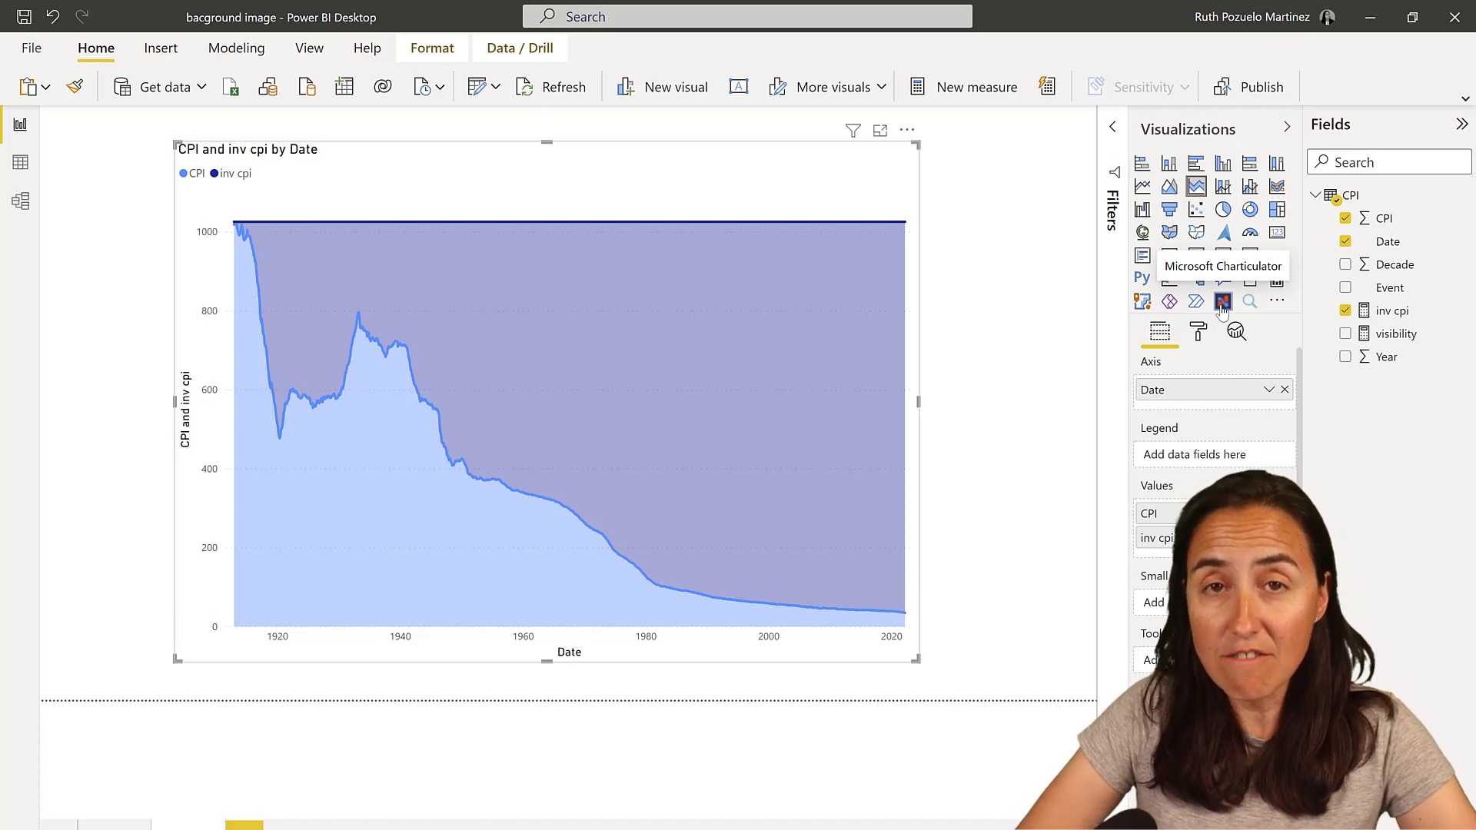
Convert to a Charticulator visual, create a new chart, and add CPI and inv cpi as data
click(1222, 302)
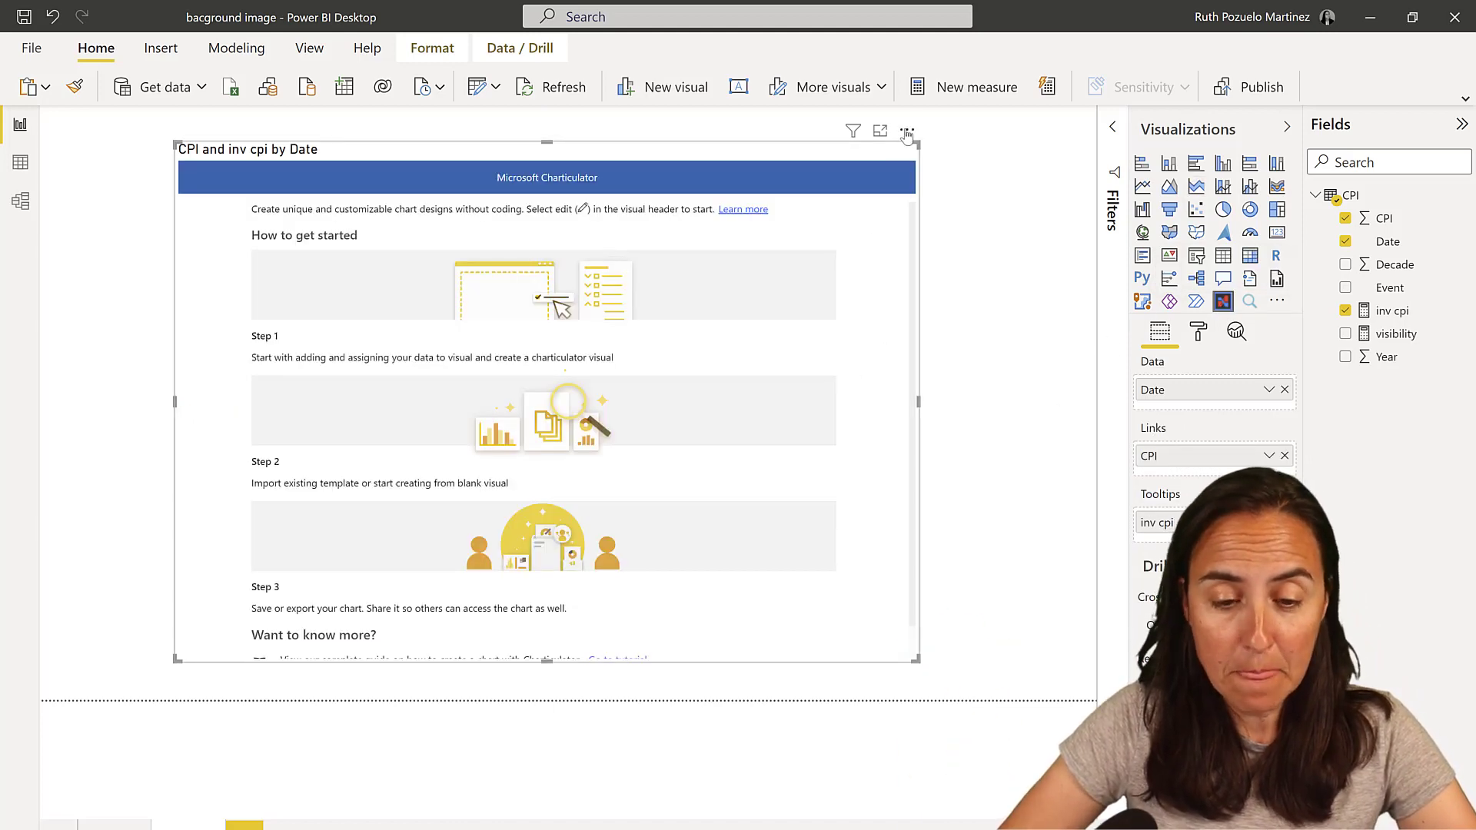
click(909, 129)
click(953, 152)
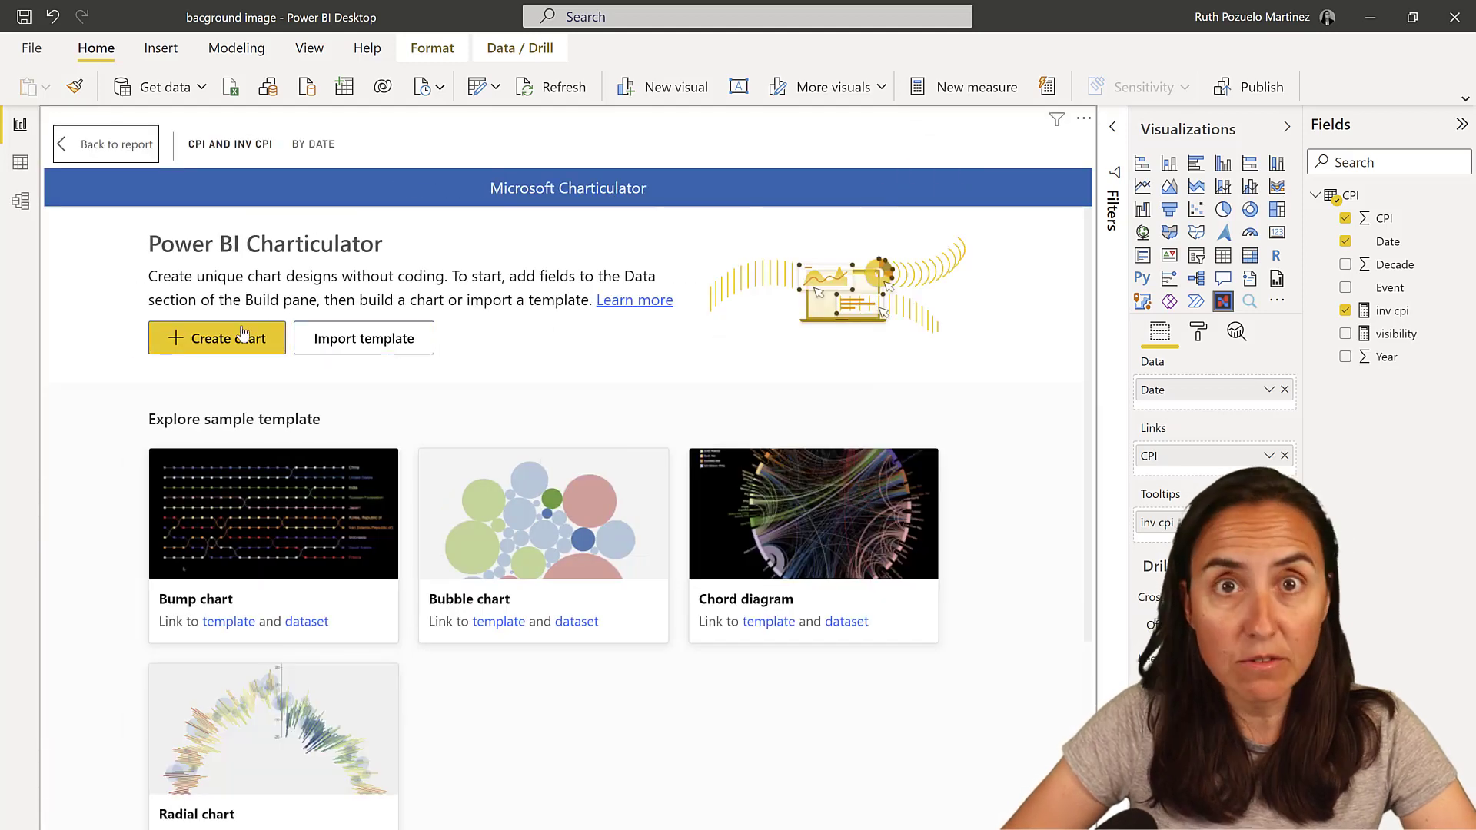
click(247, 336)
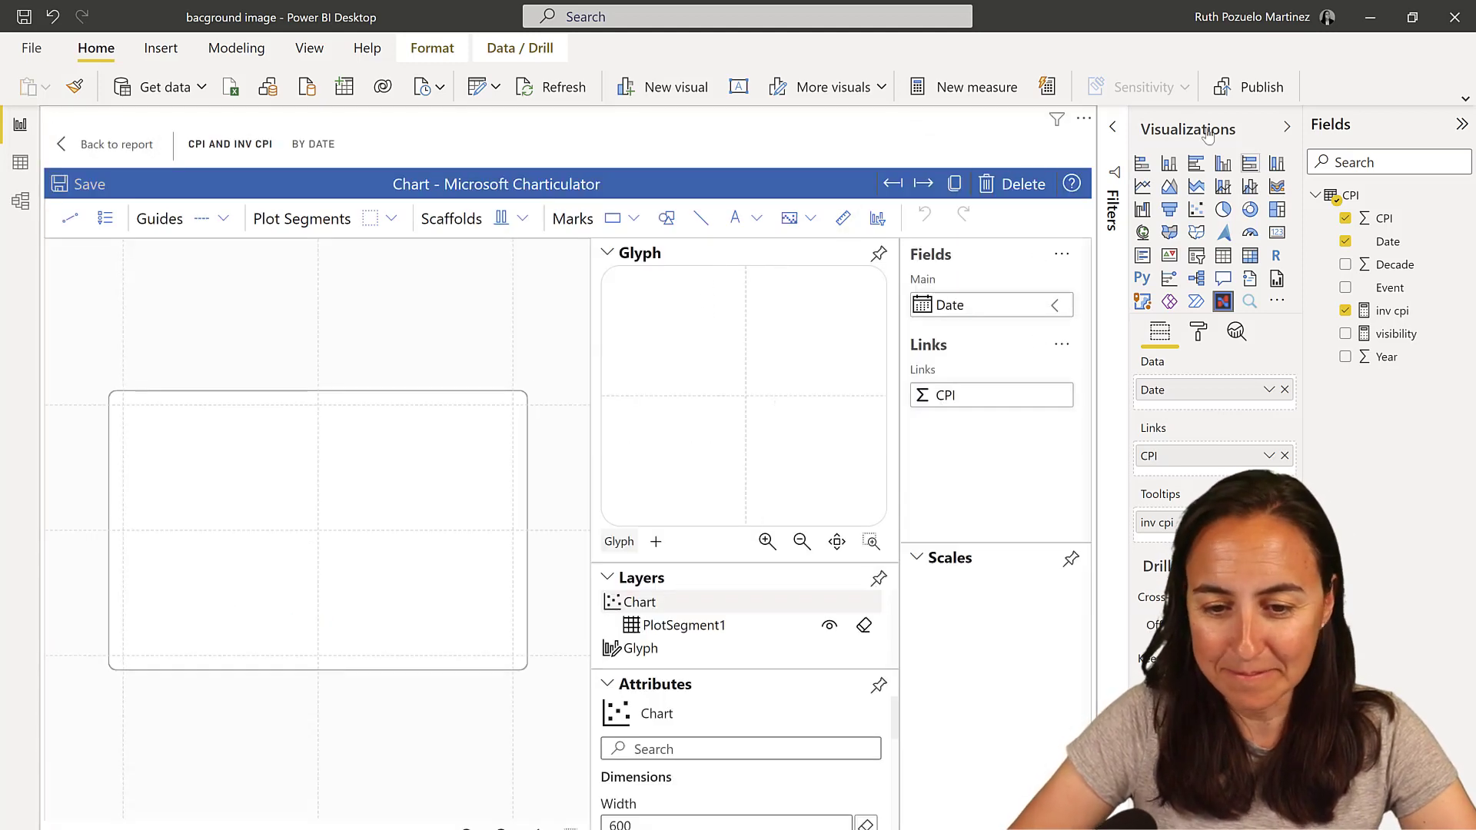
drag(1204, 461, 1204, 413)
drag(1199, 538, 1213, 427)
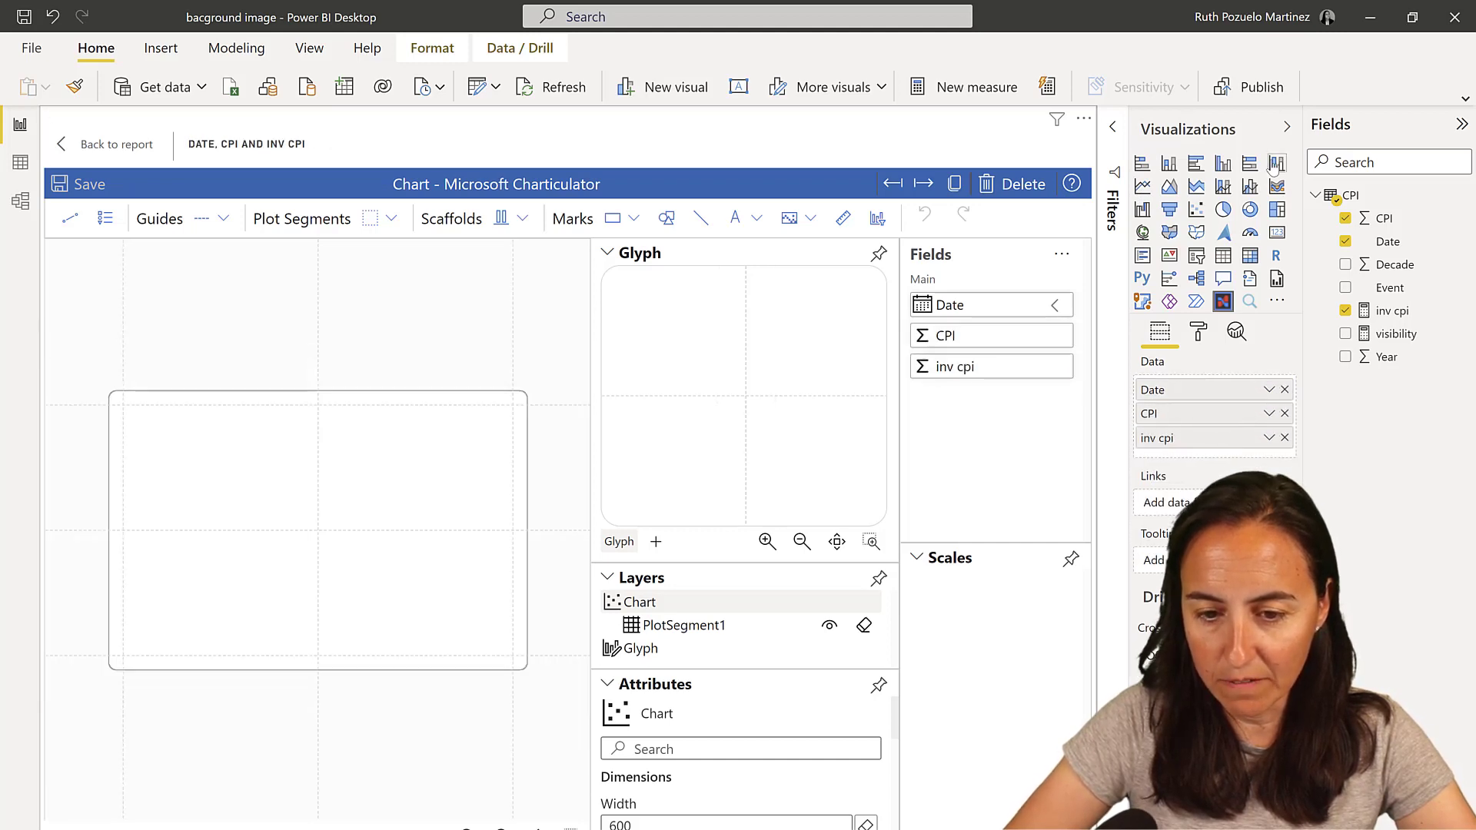
Lay Date as a categorical field along the Charticulator plot's horizontal axis
click(1285, 127)
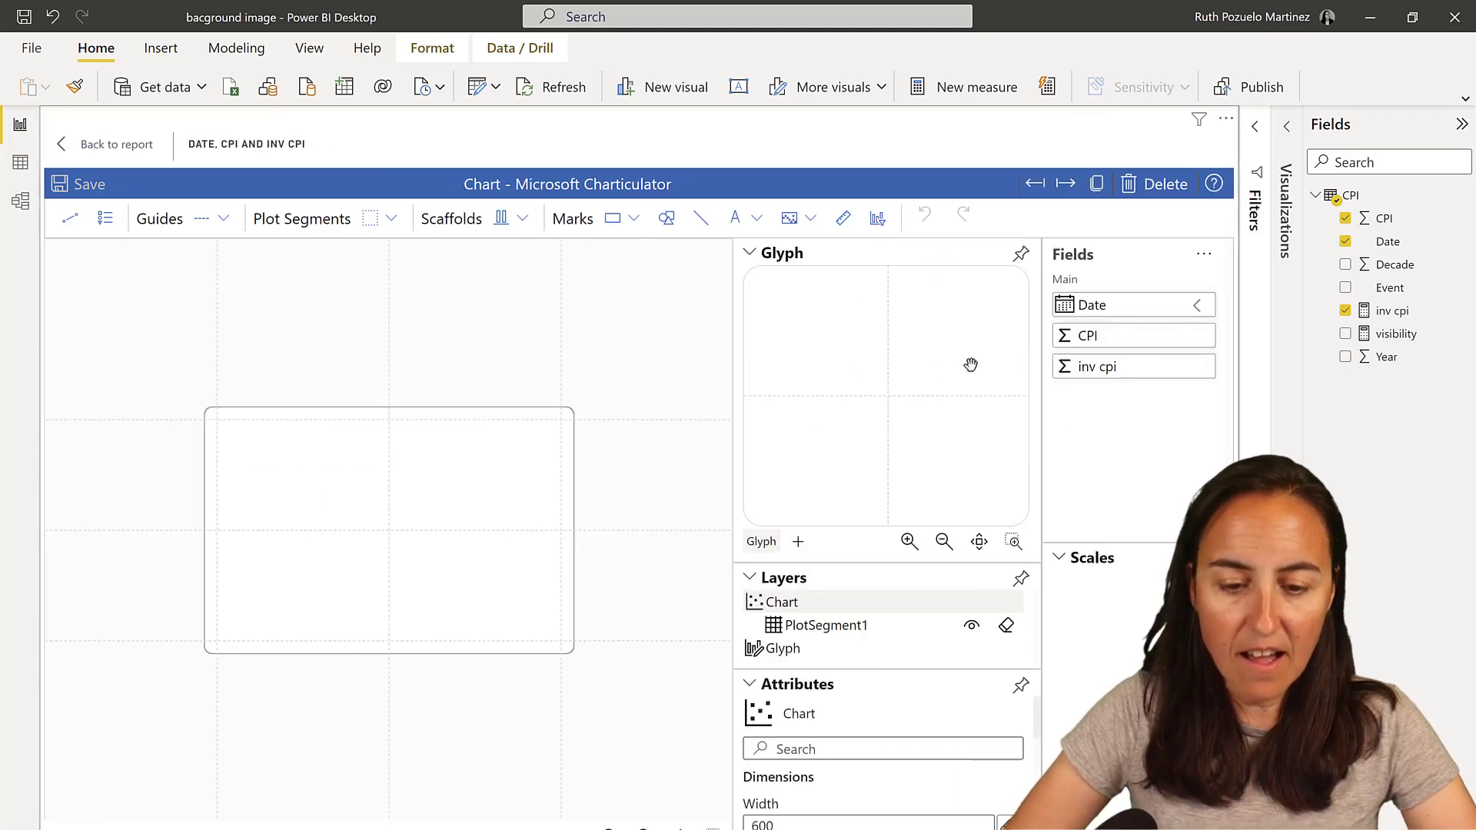
click(1129, 304)
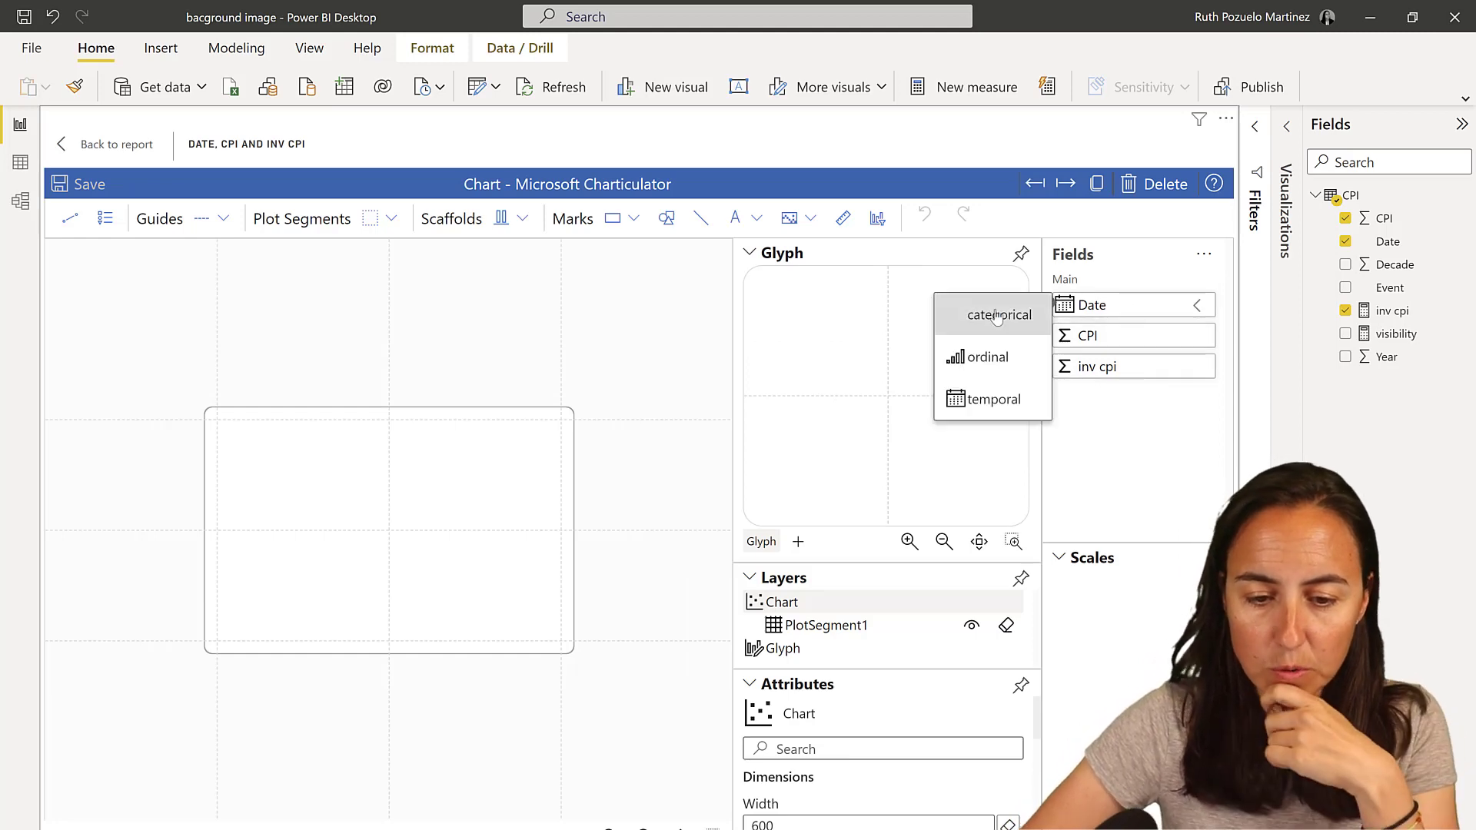
click(1130, 304)
drag(1130, 304, 448, 646)
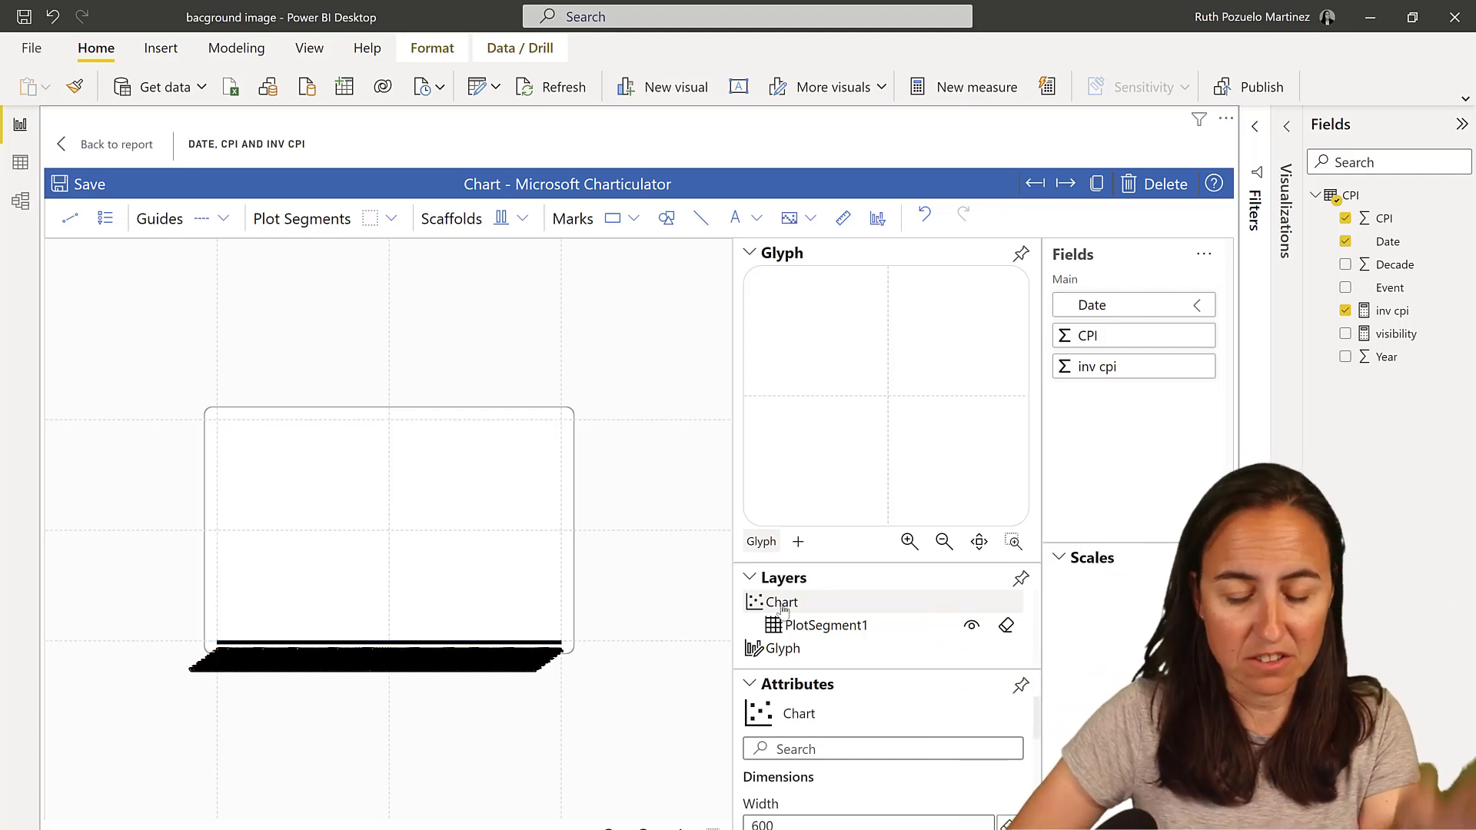
Hide the crowded date axis labels and add a rectangle mark to the glyph
click(754, 256)
scroll(845, 538, down, 5)
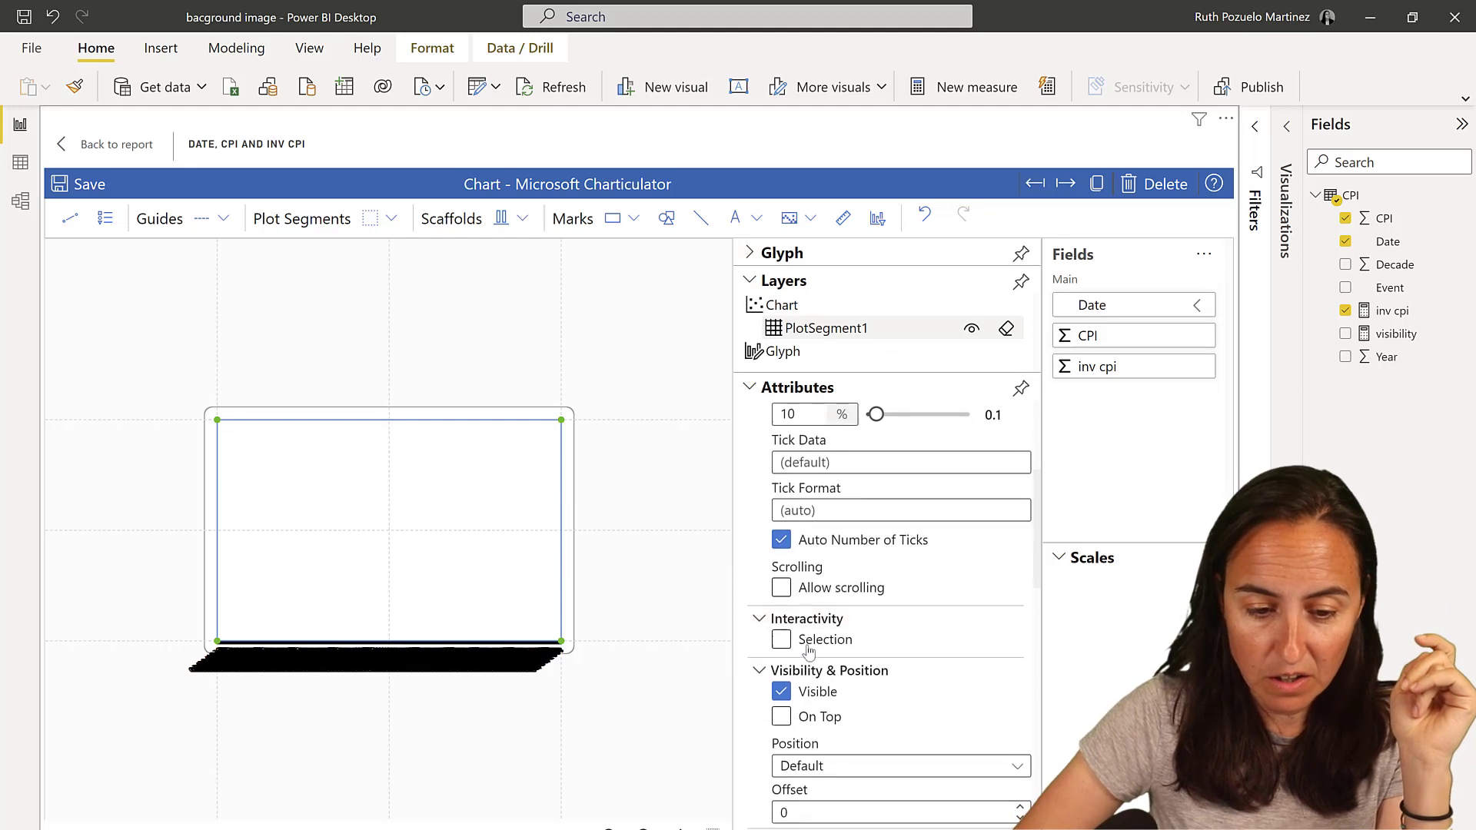
click(816, 691)
scroll(881, 702, up, 6)
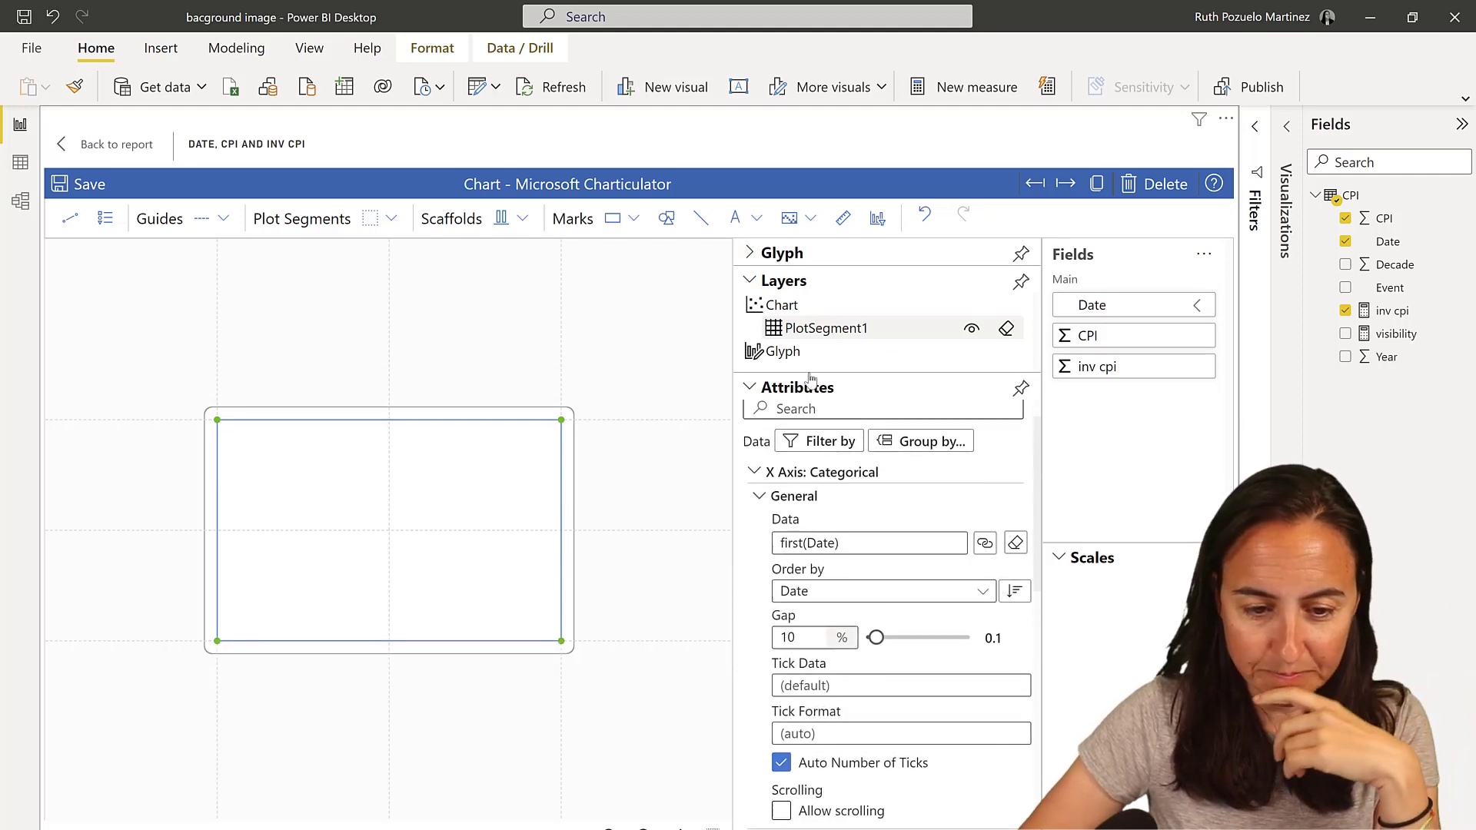
click(750, 253)
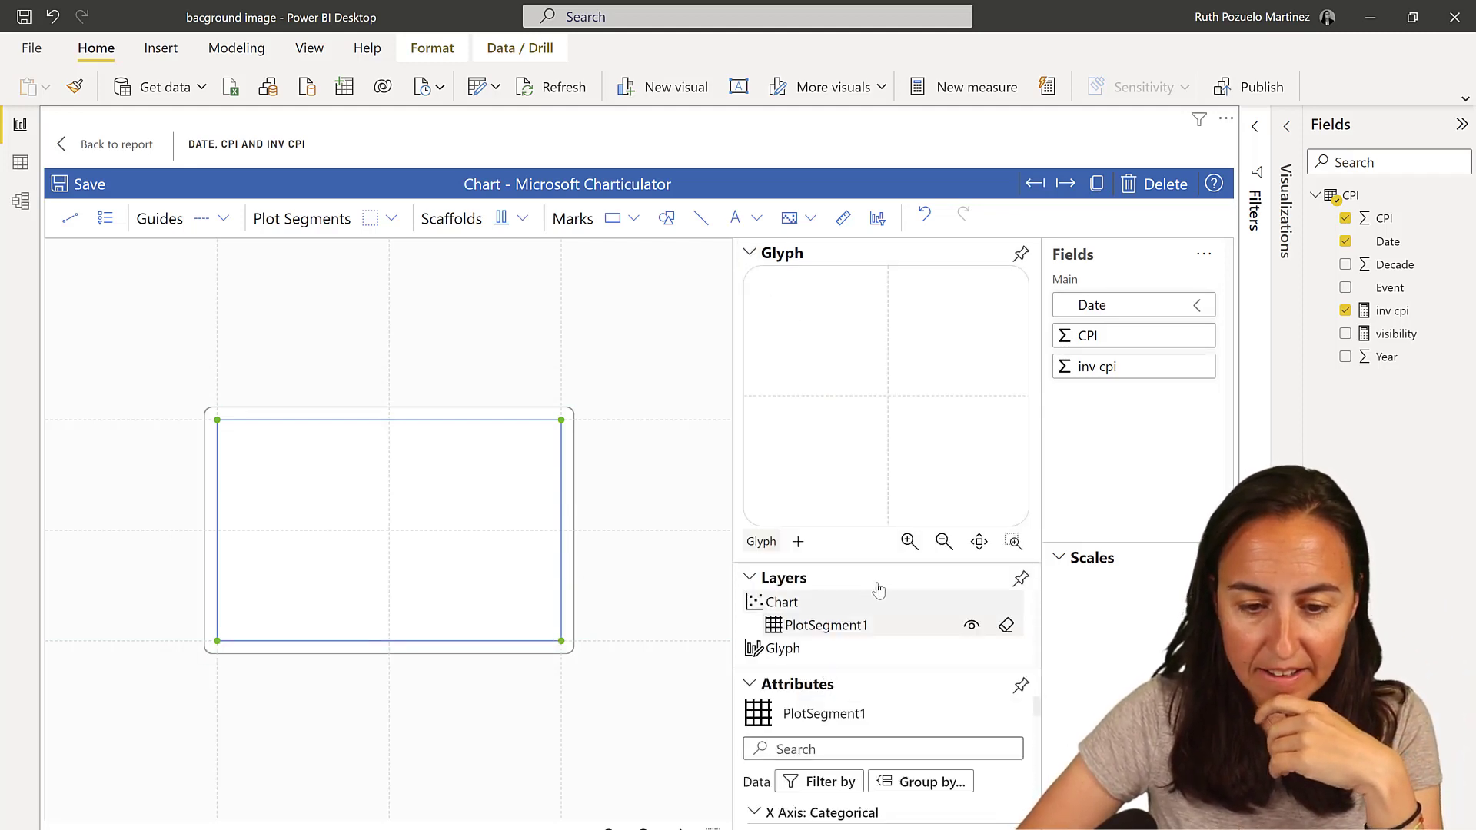
drag(612, 217, 890, 415)
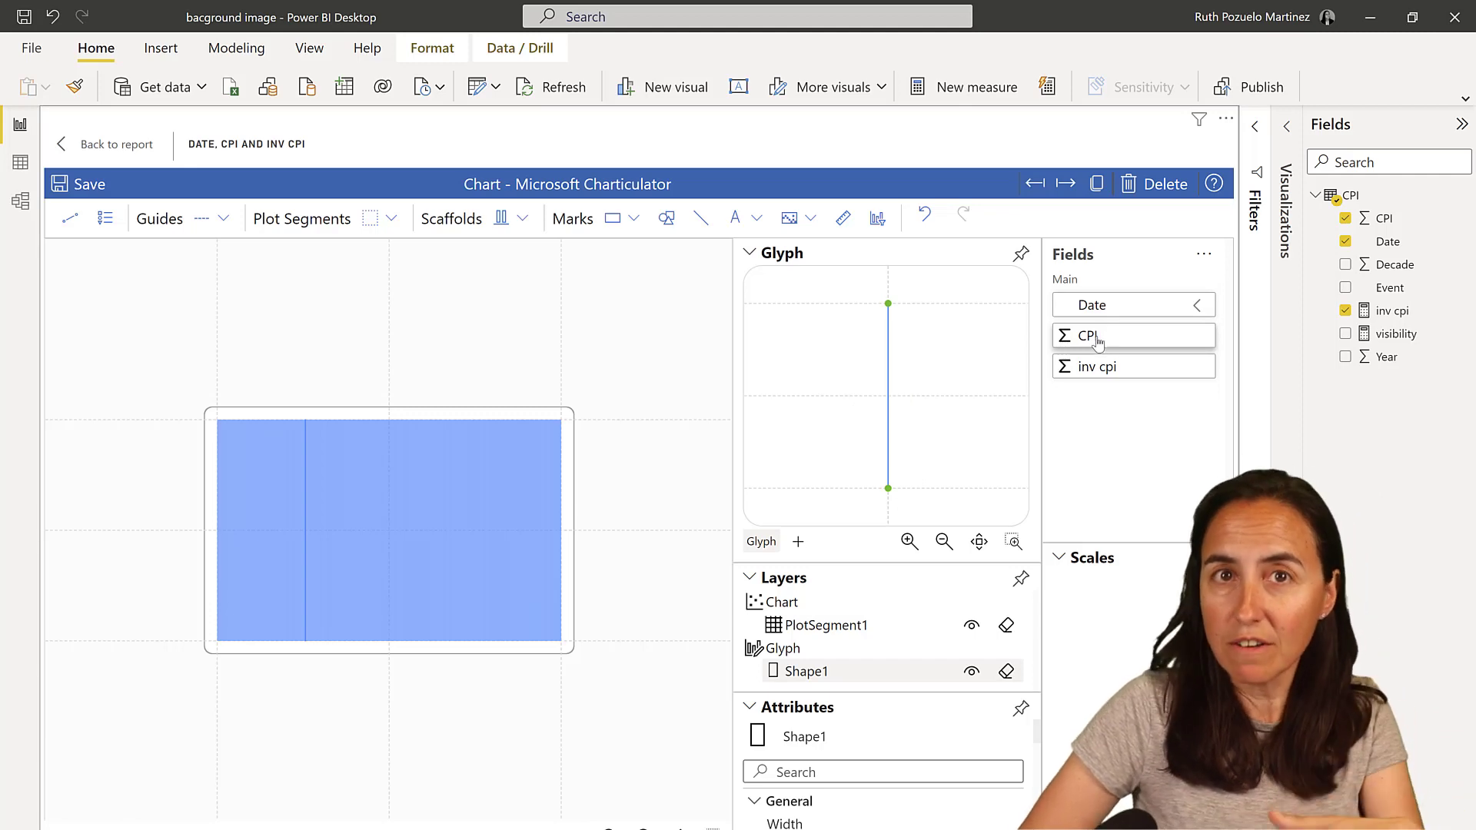
Bind inv cpi to the rectangle height and reverse PlotSegment1's date order
drag(1103, 366, 884, 415)
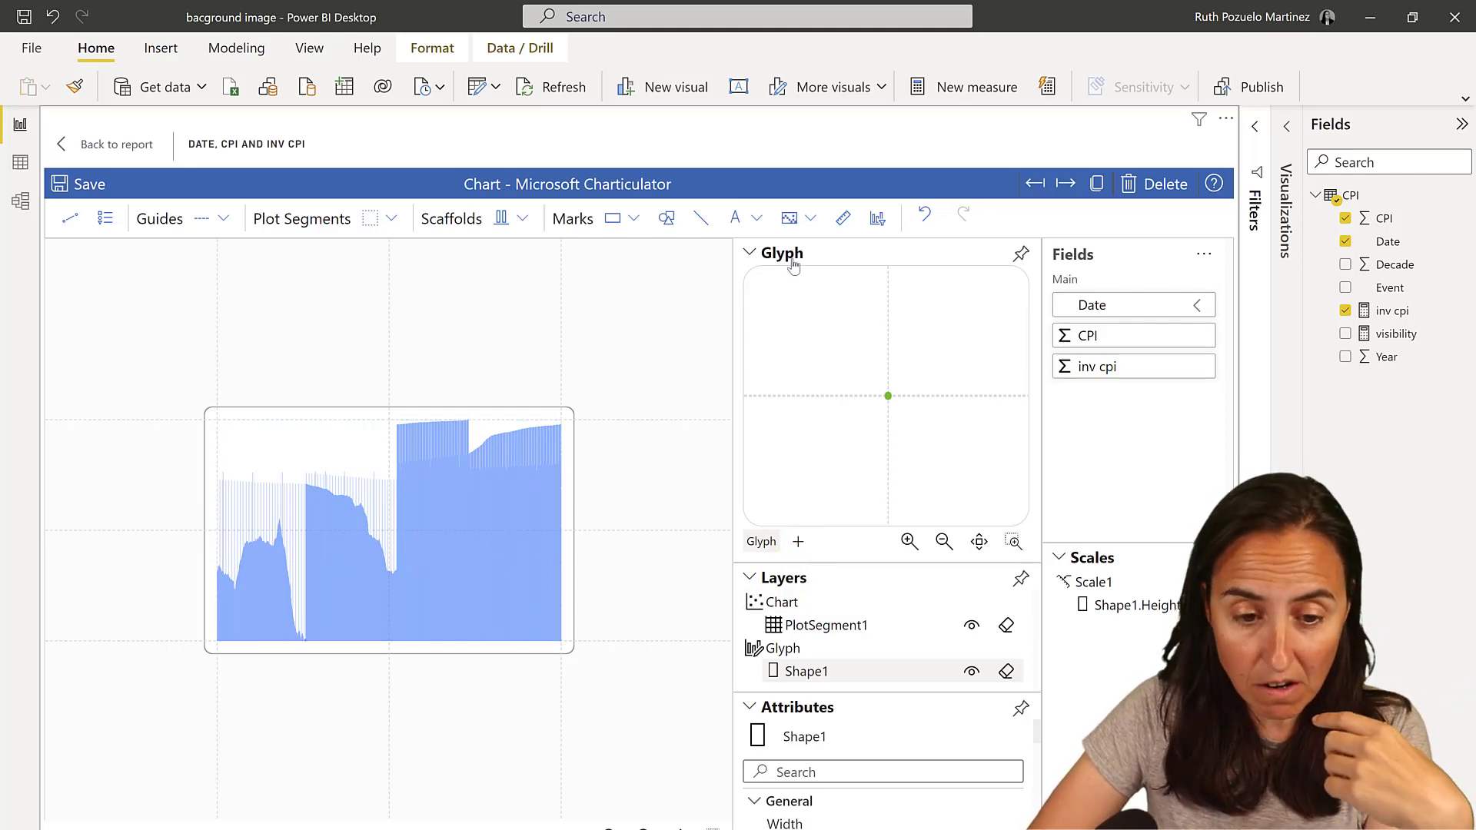
click(822, 632)
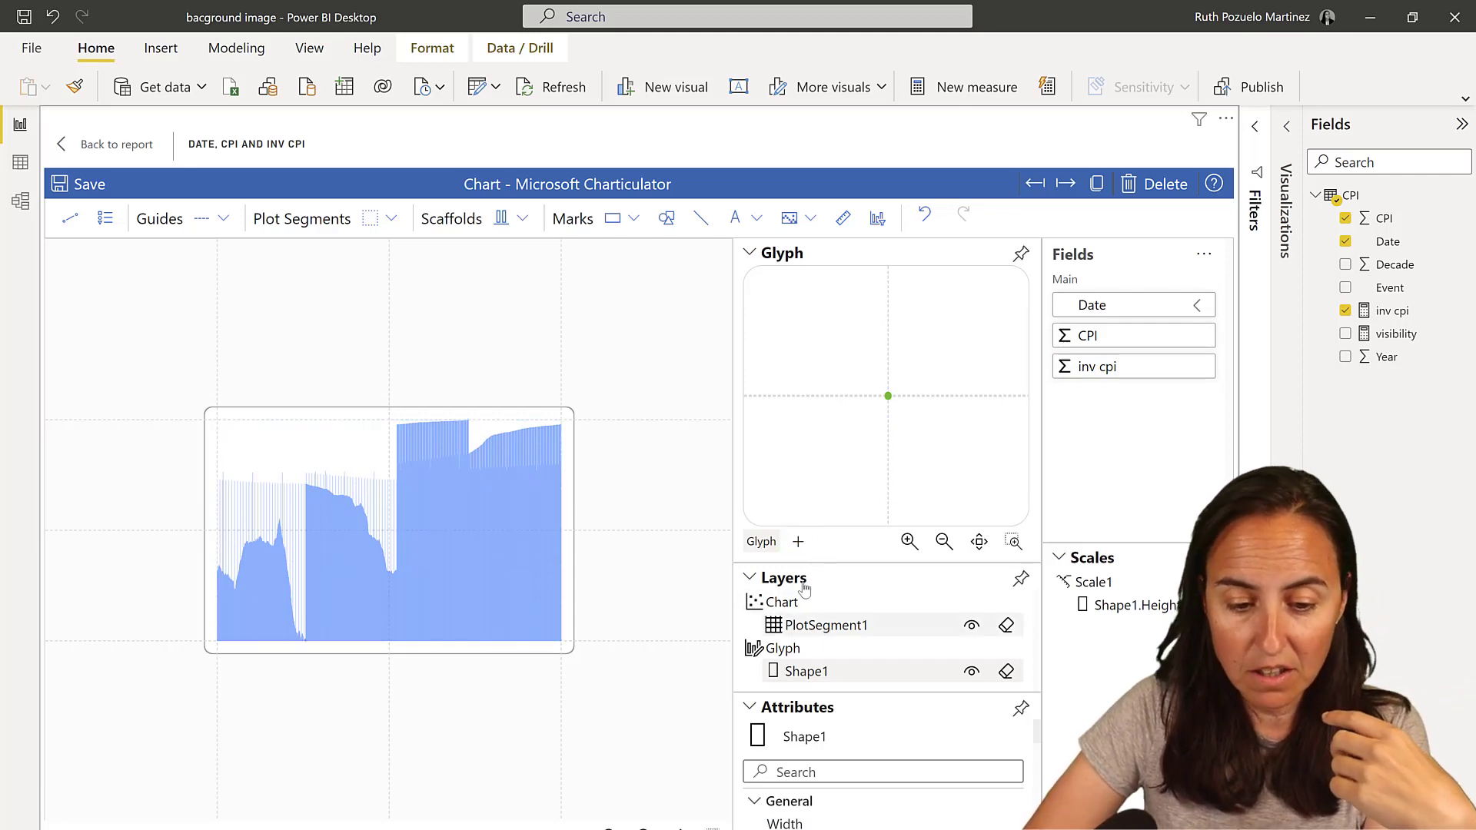
click(750, 253)
click(1014, 659)
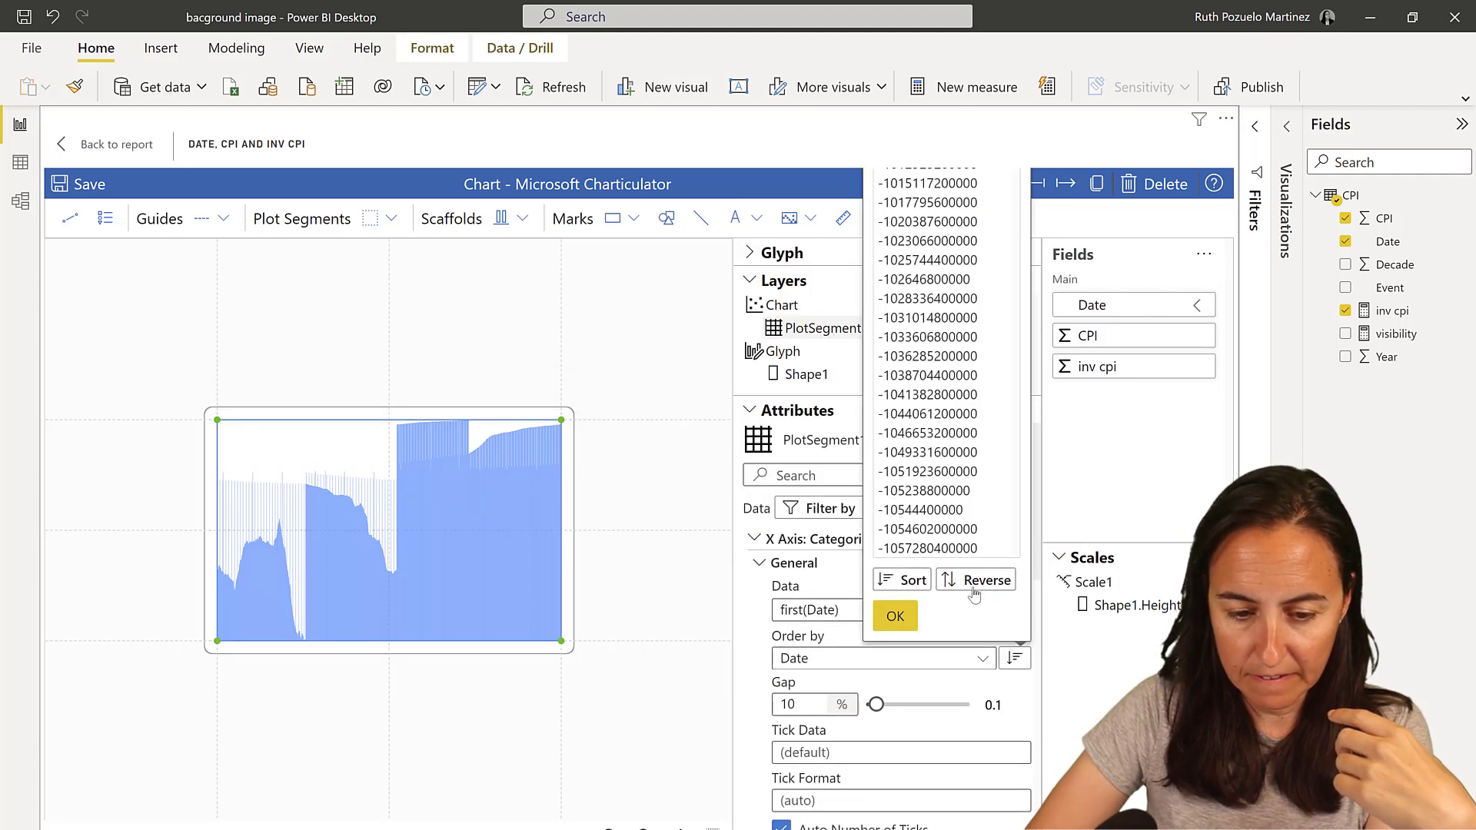
click(976, 581)
click(895, 614)
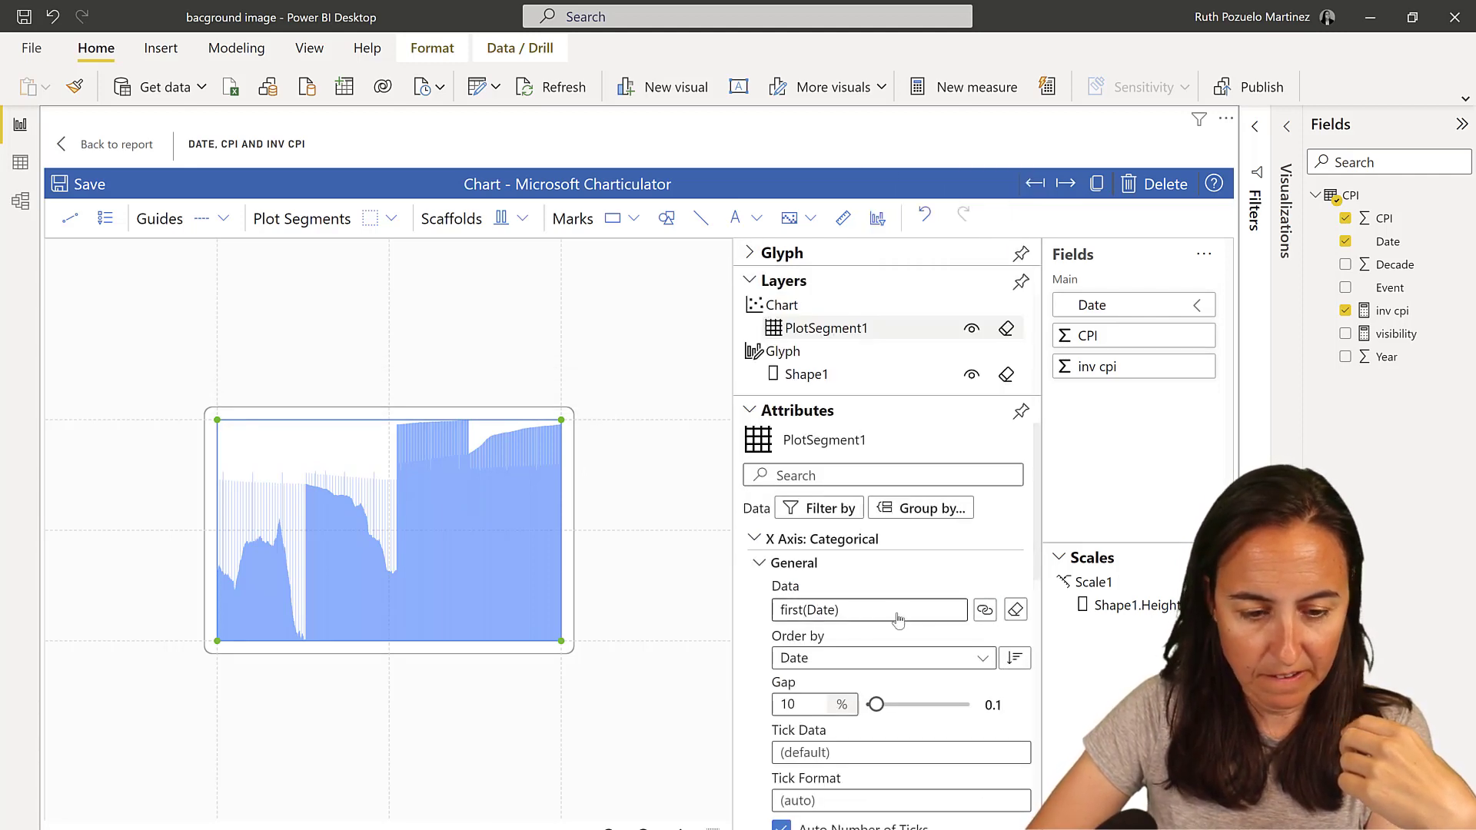
click(85, 186)
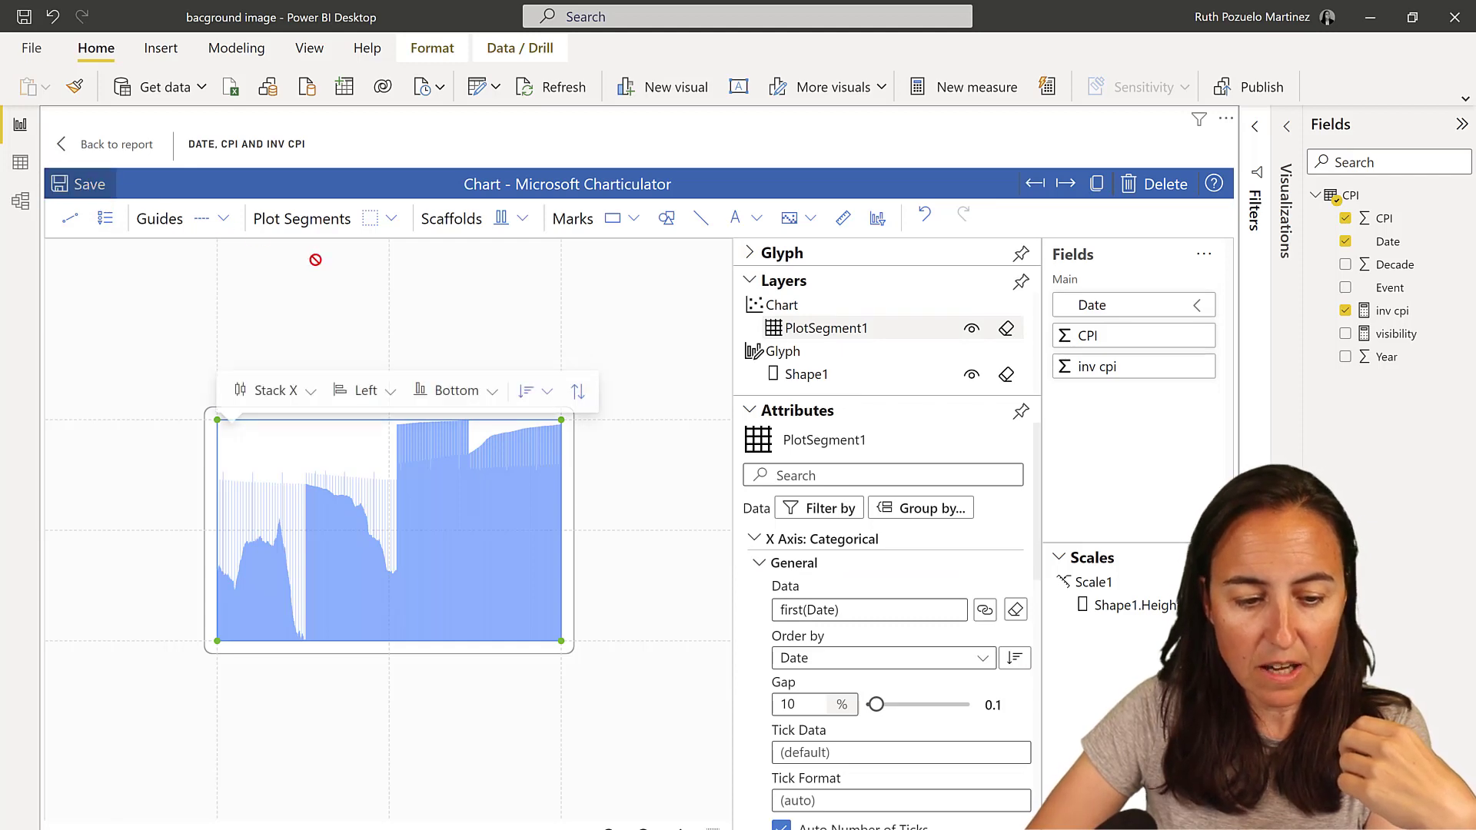
click(694, 461)
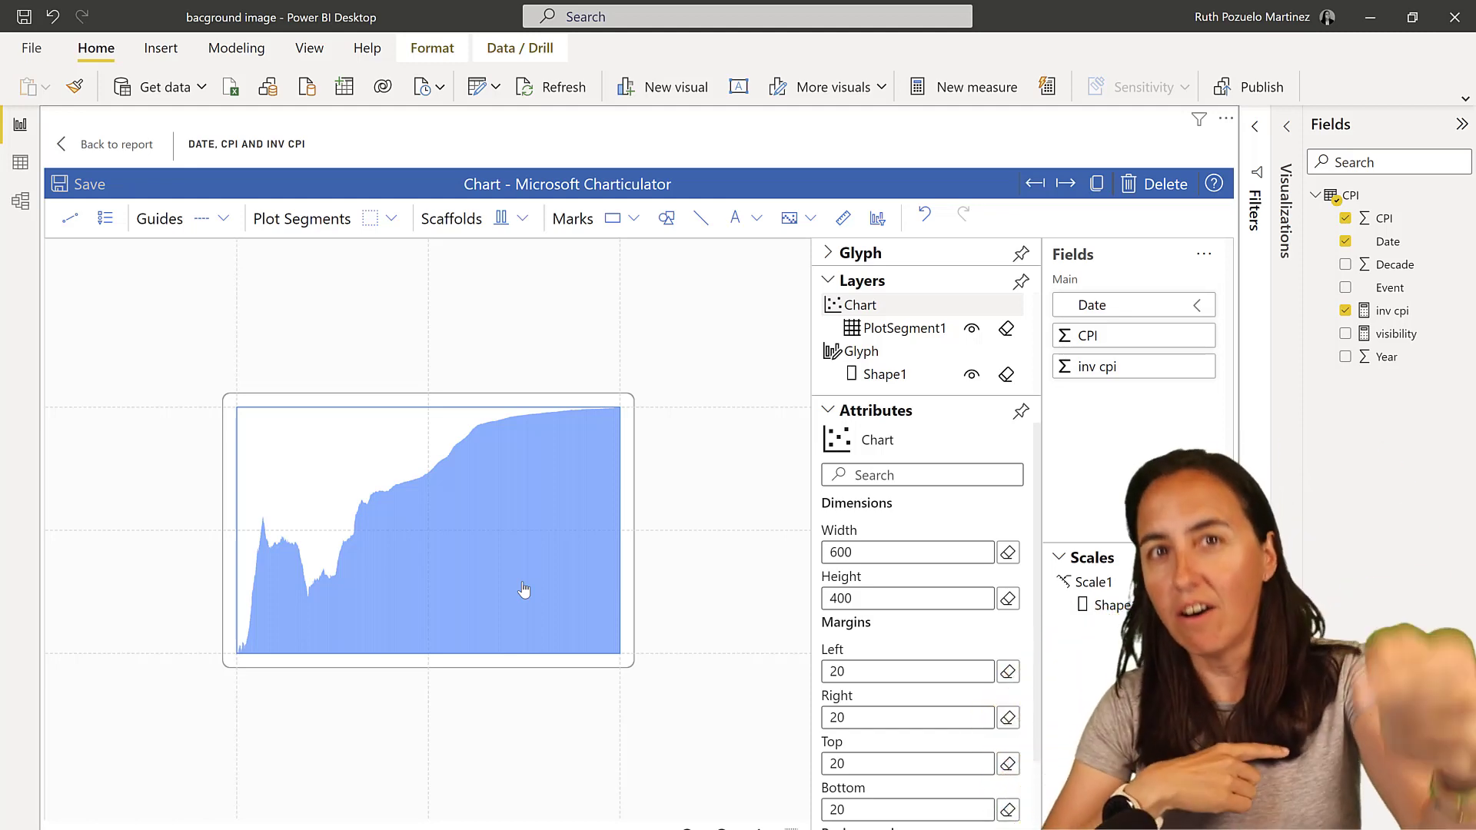
Set PlotSegment1's sub-layout alignment to Top so the bars hang down
click(898, 336)
scroll(932, 415, down, 10)
scroll(934, 745, down, 4)
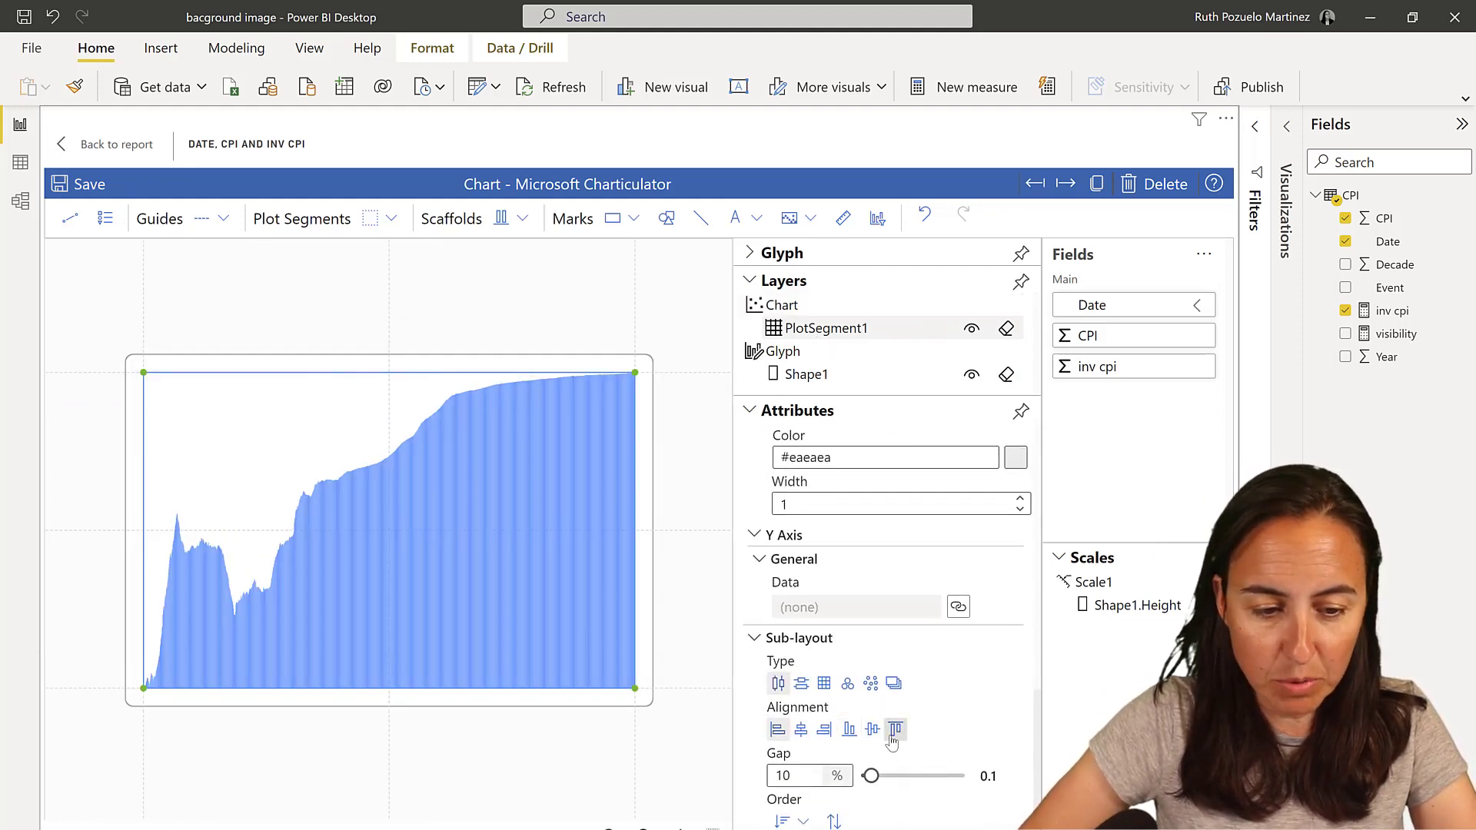
click(893, 731)
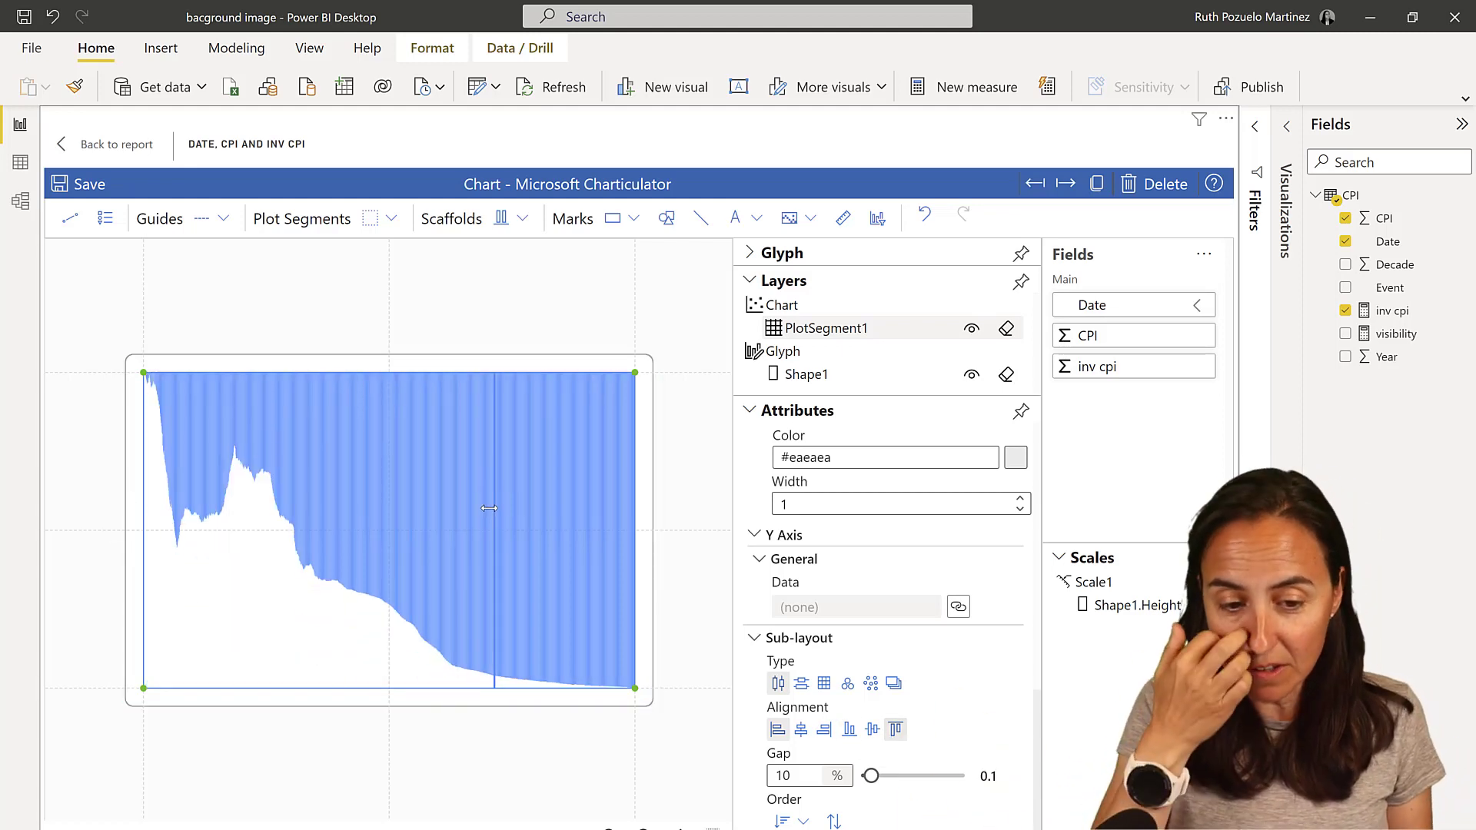
Give Shape1 width 10 and a white #ffffff fill
click(812, 376)
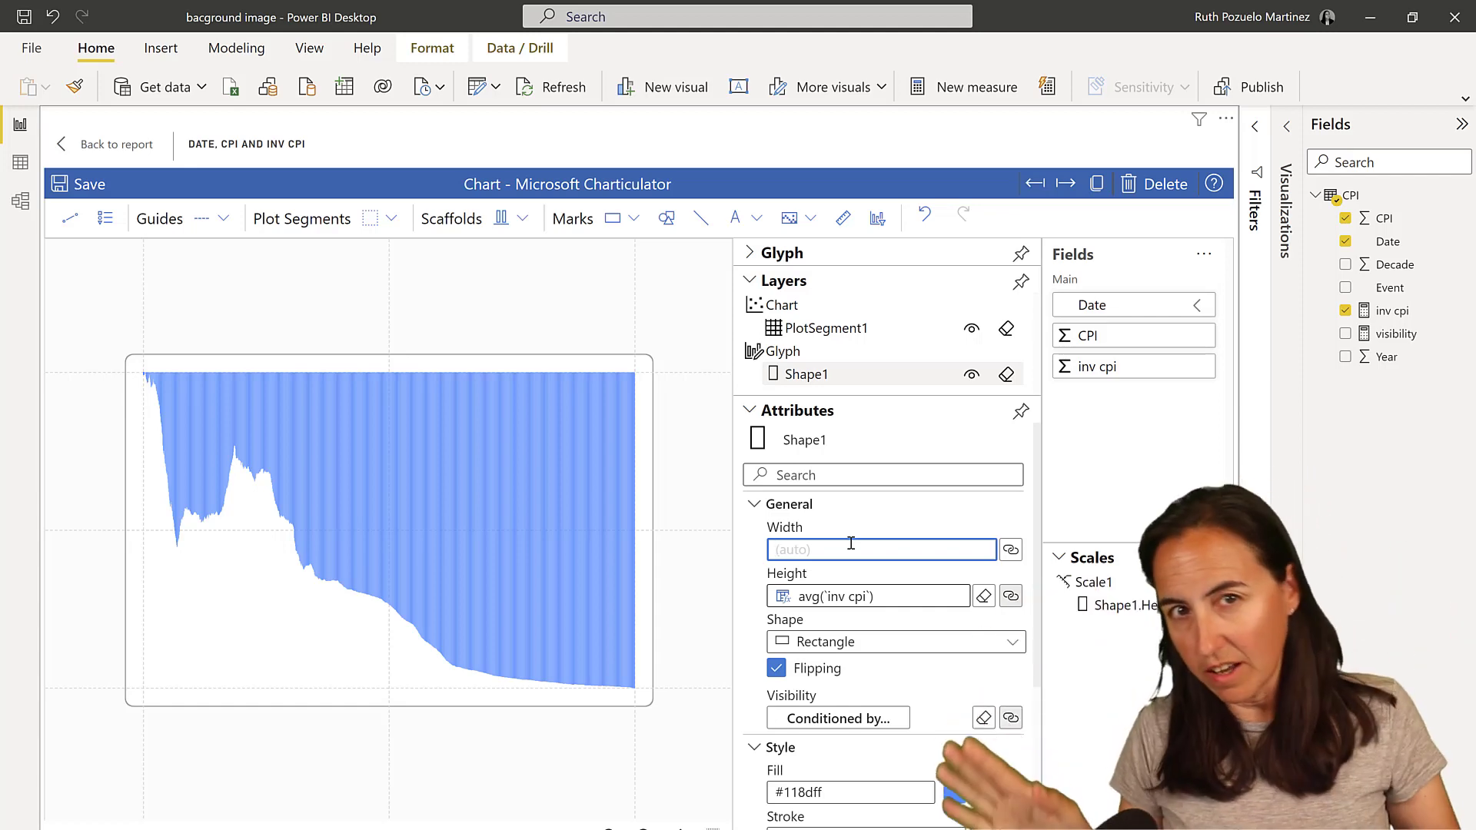
text(10)
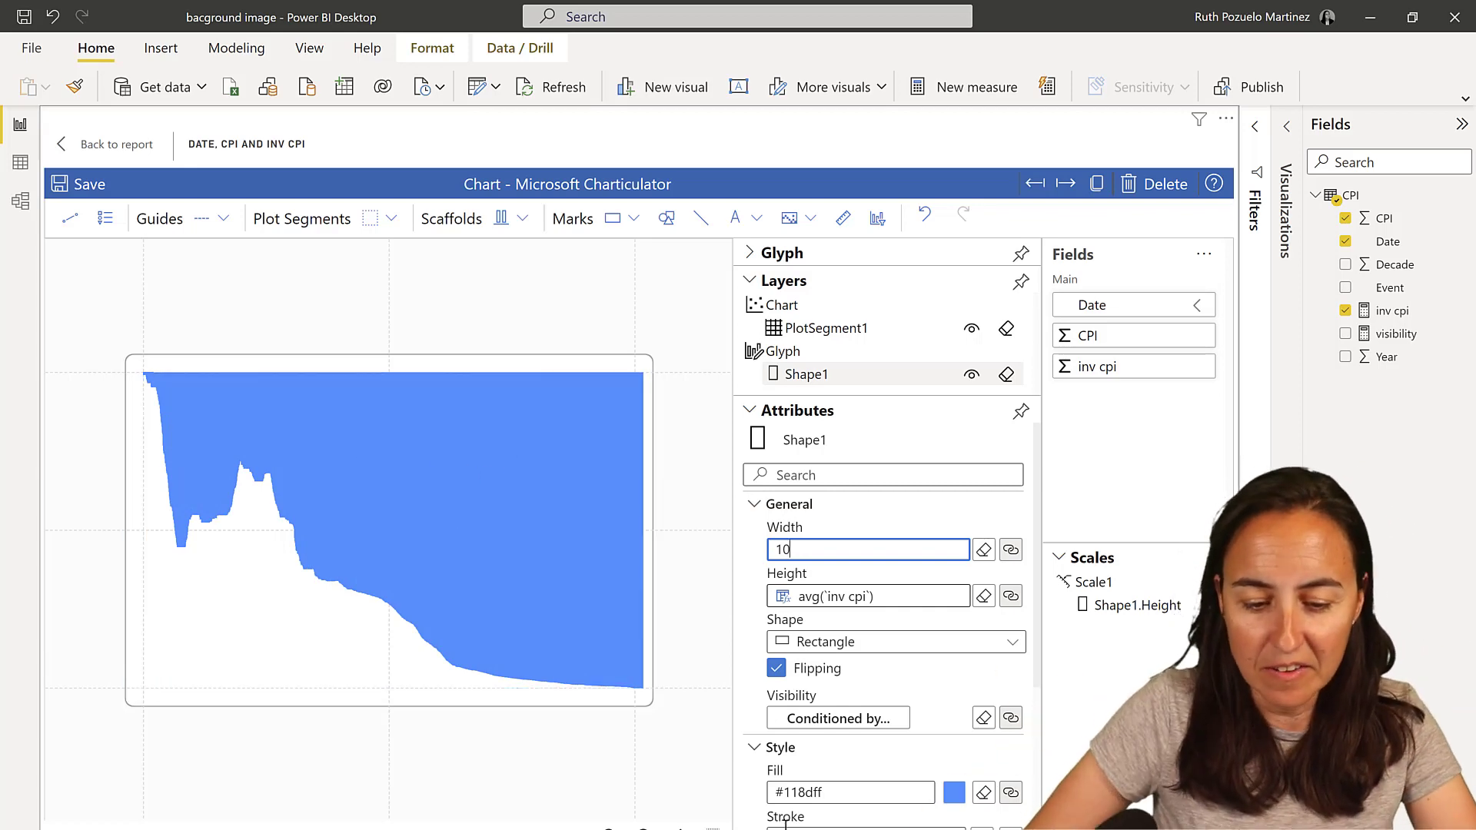
click(961, 800)
click(802, 758)
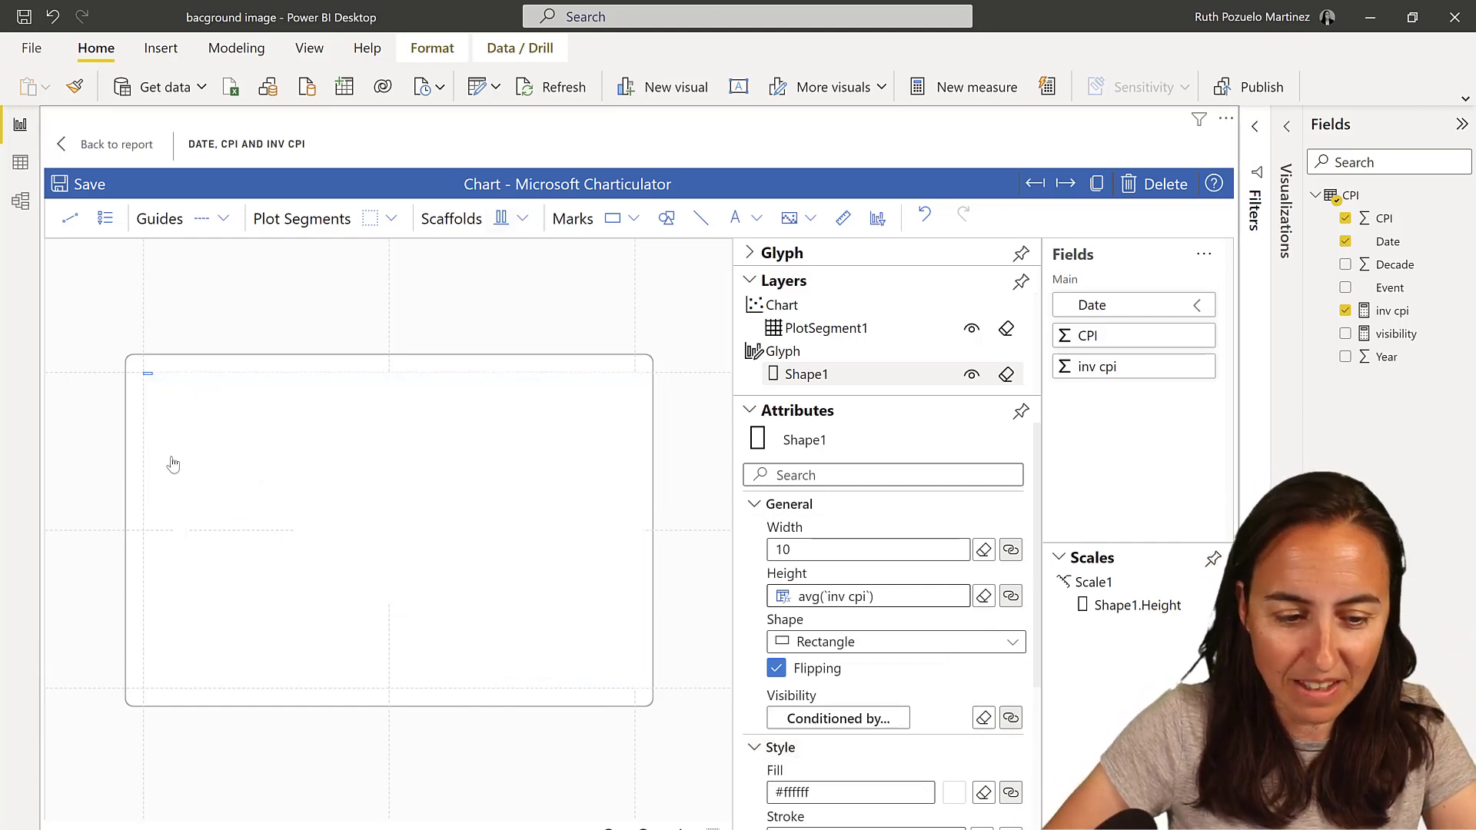
Draw an image mark spanning the whole chart
click(791, 218)
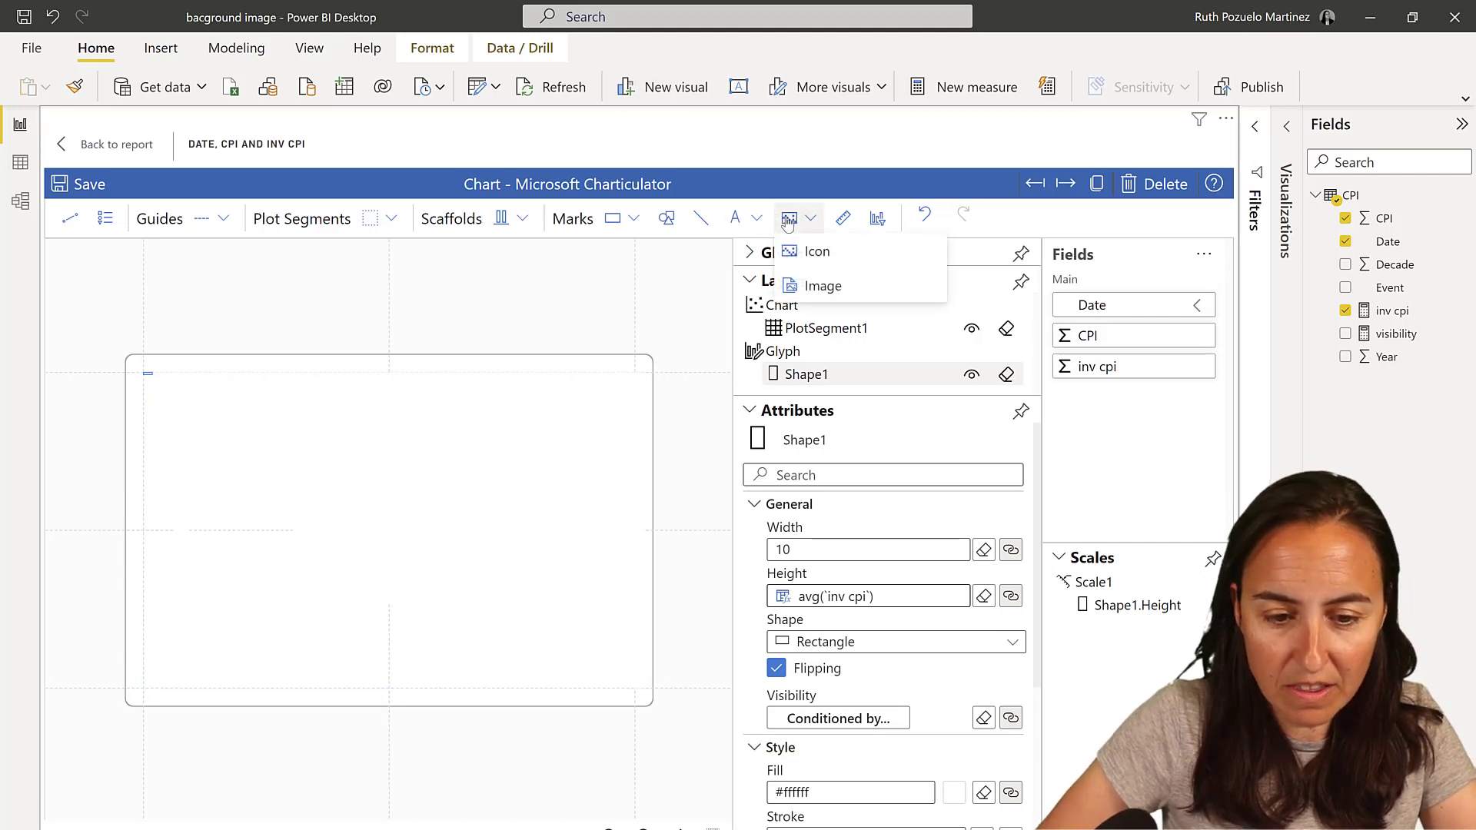
click(813, 299)
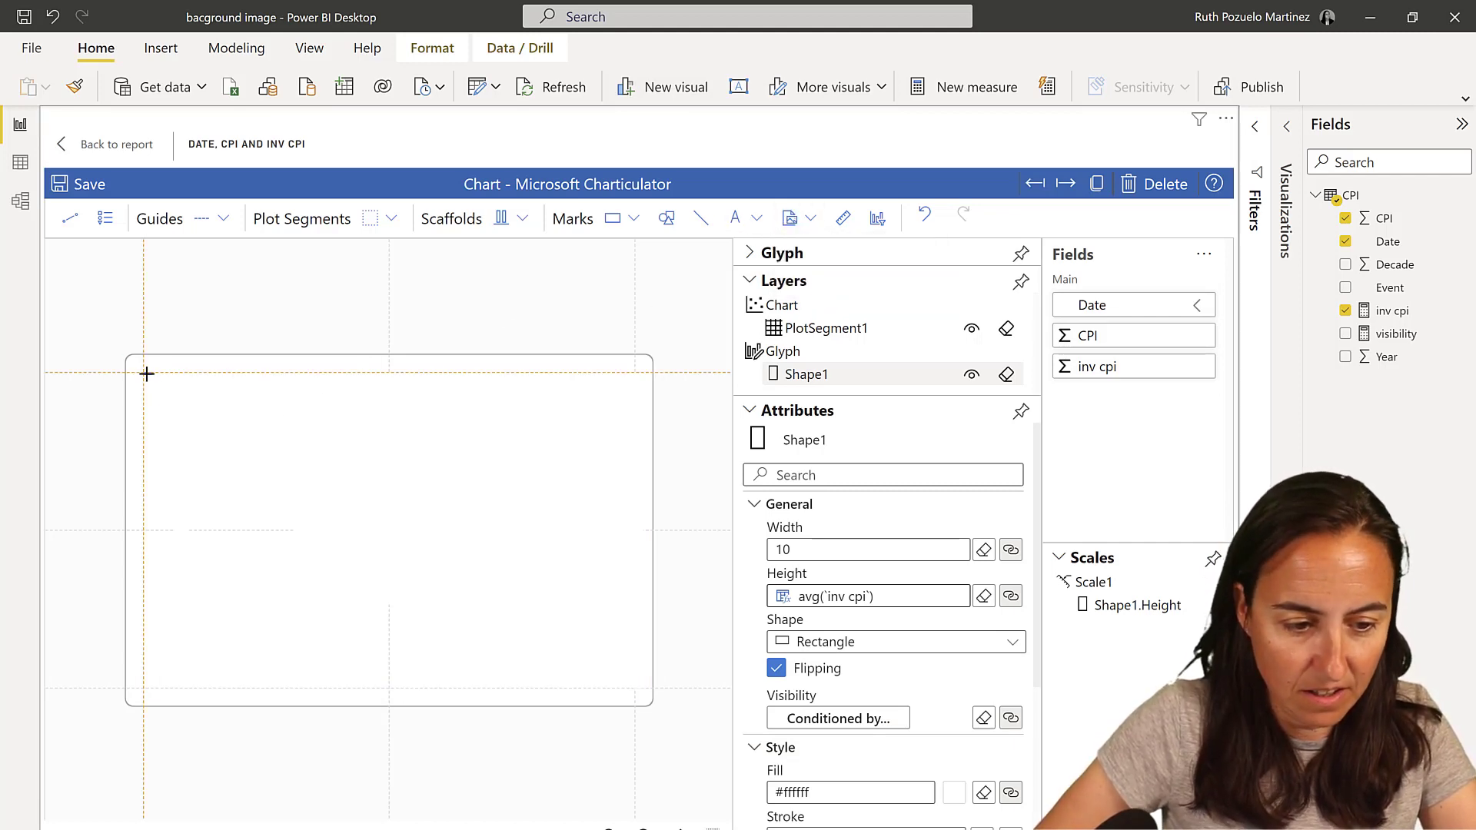
drag(142, 371, 638, 681)
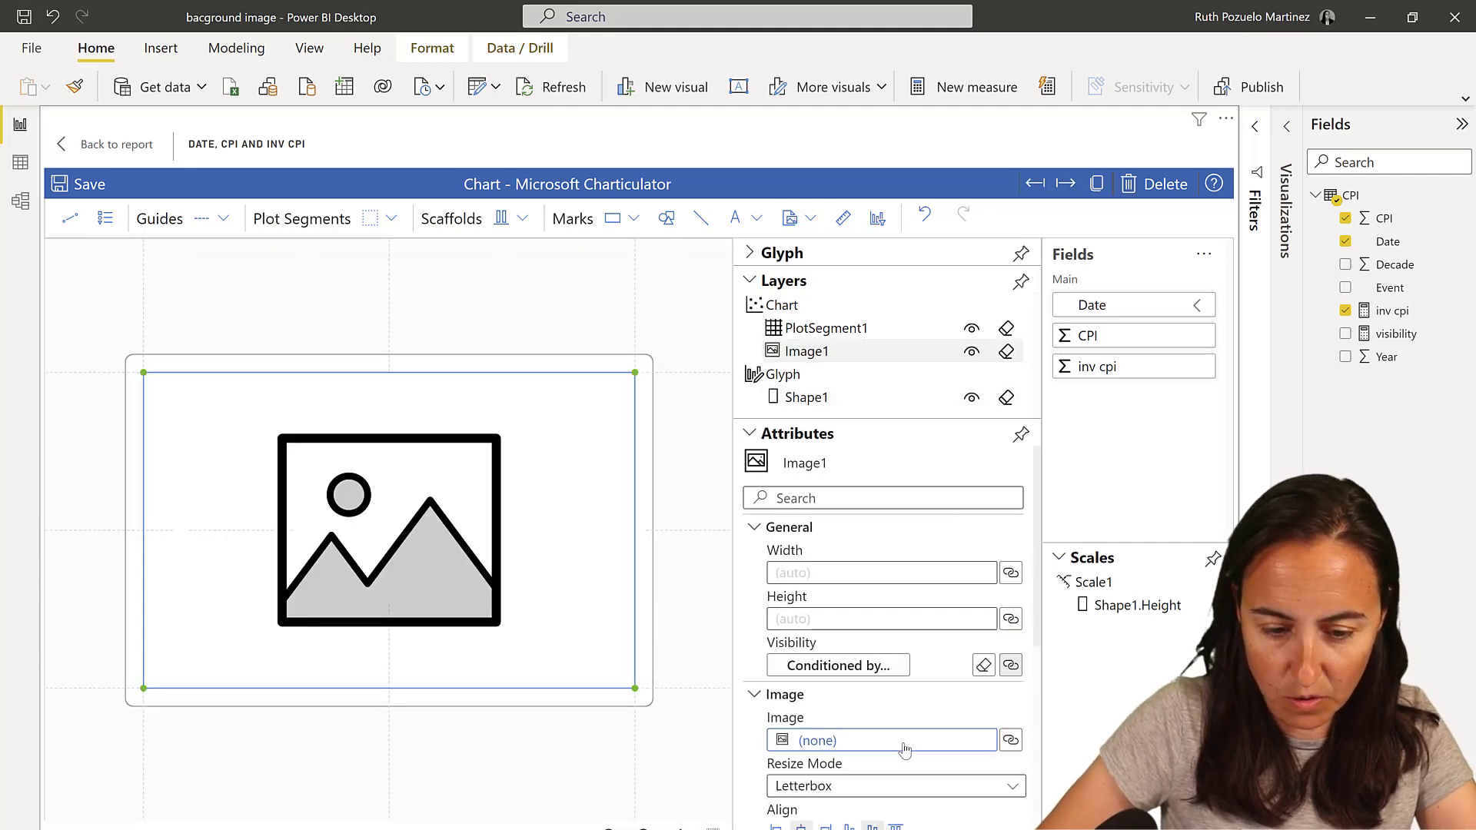
Load the dollar-bill picture 2.jpg and shrink the chart frame to the bill's height
click(906, 751)
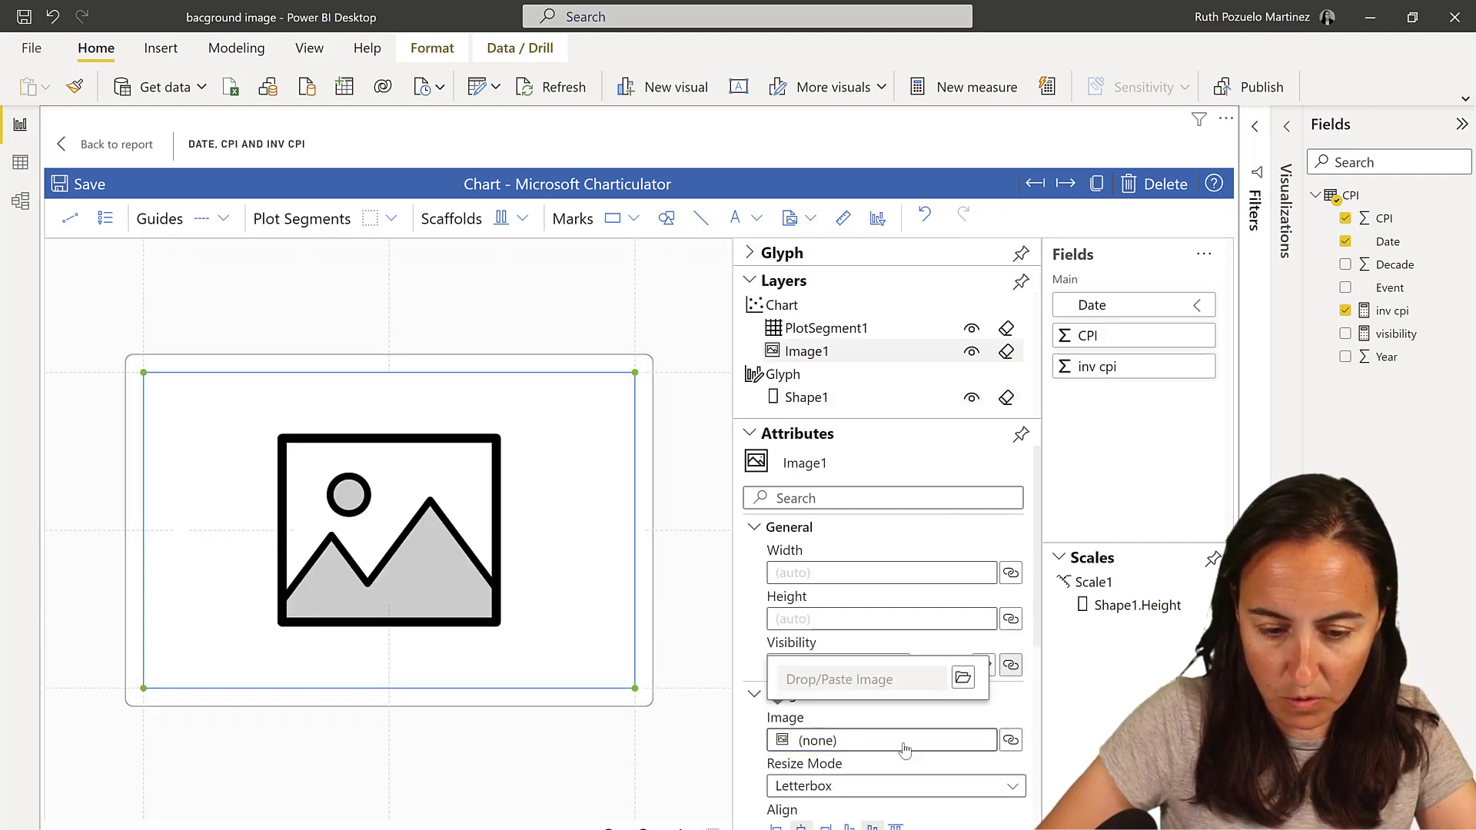
click(962, 678)
click(473, 181)
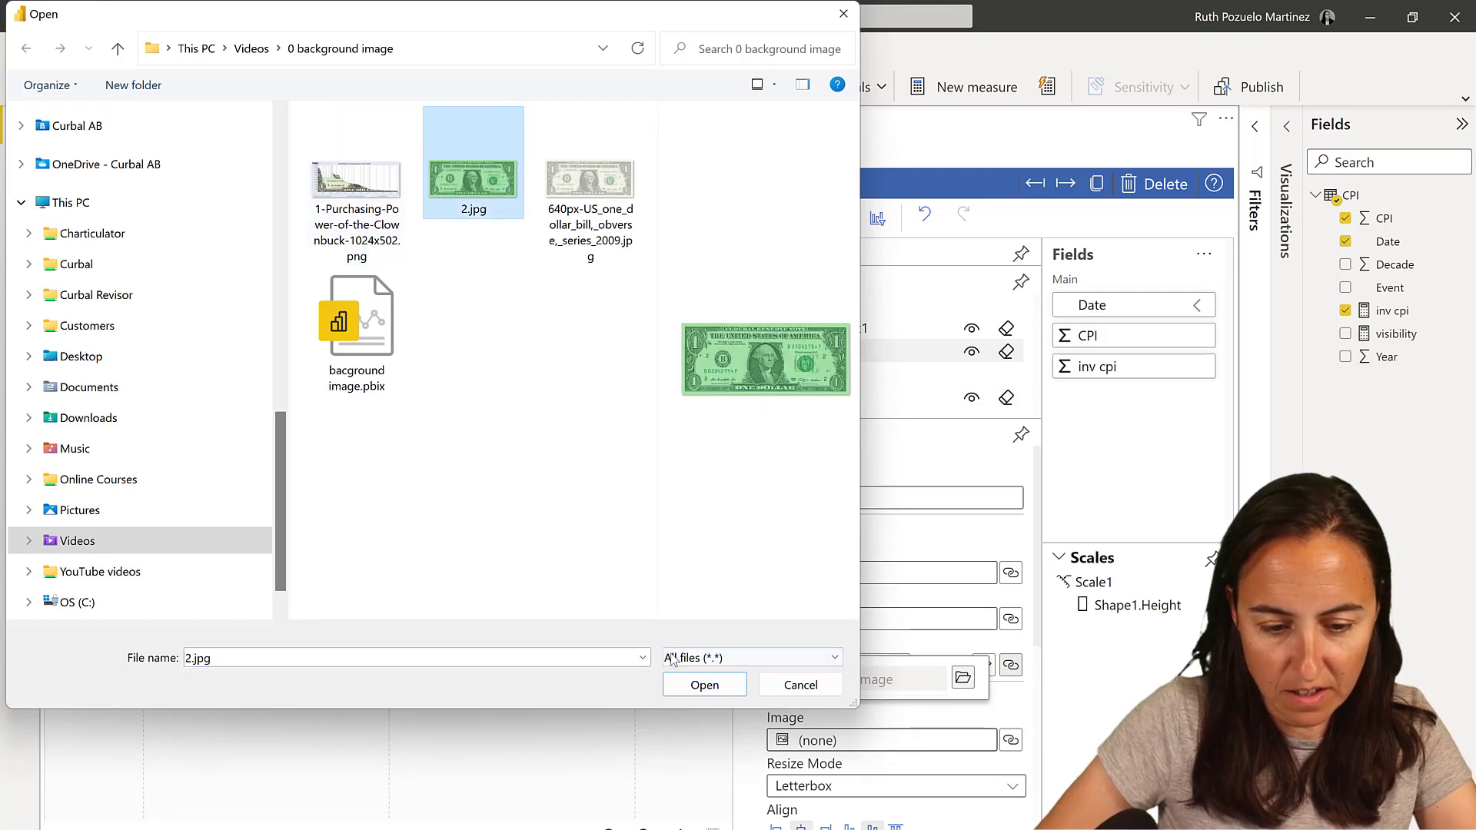
click(699, 683)
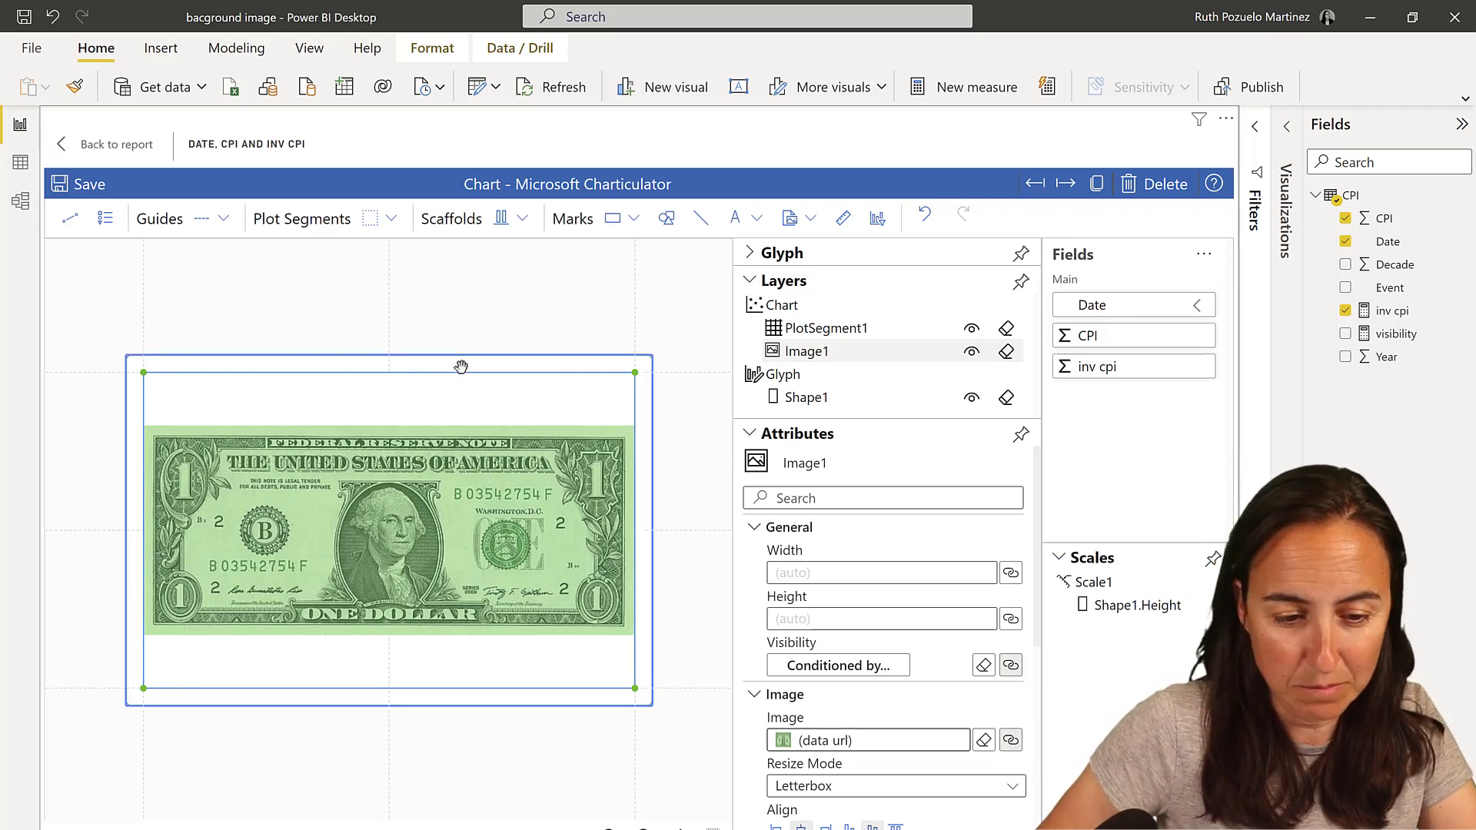
drag(461, 370, 464, 388)
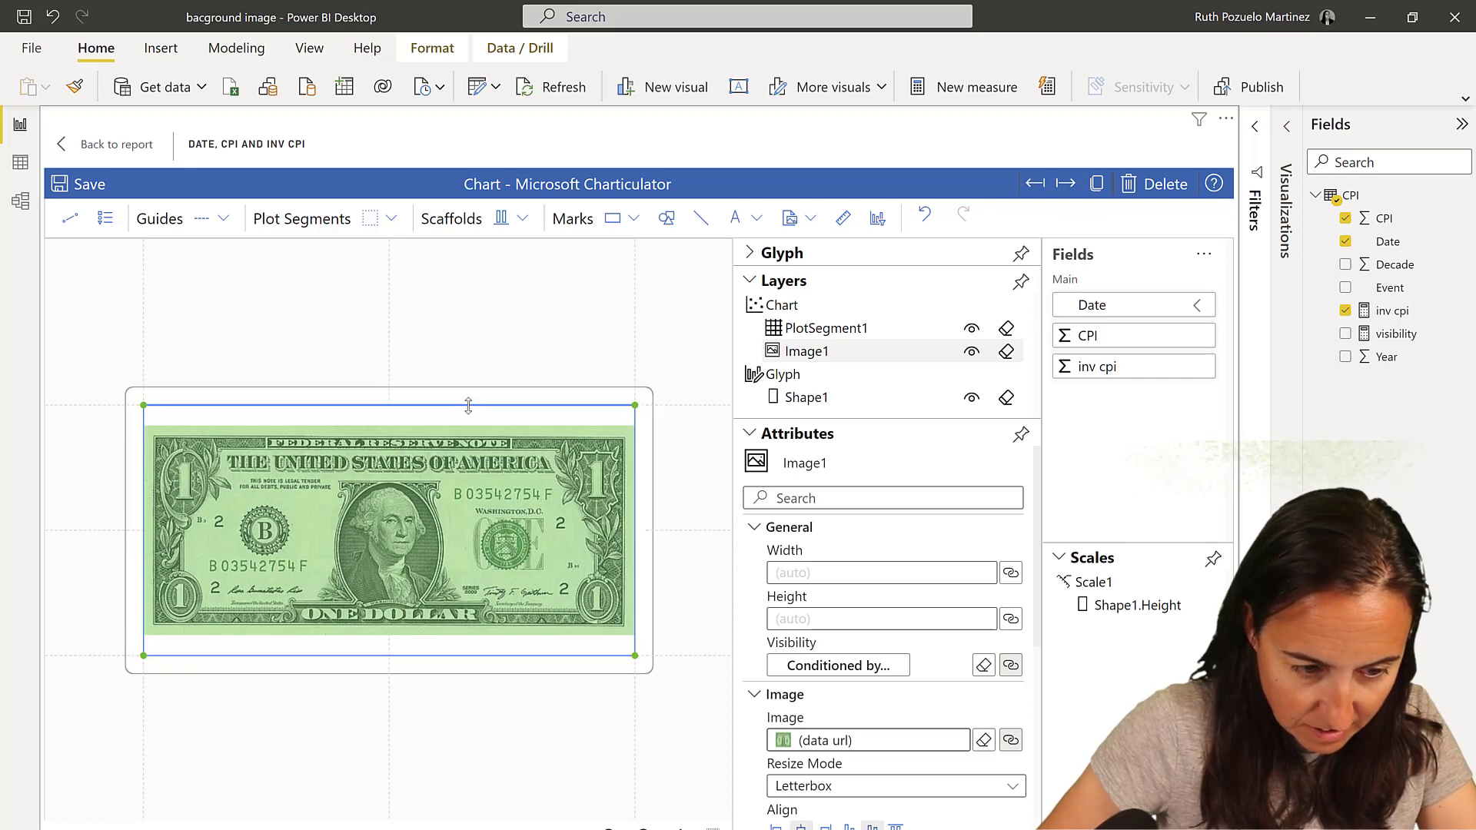
drag(468, 405, 470, 400)
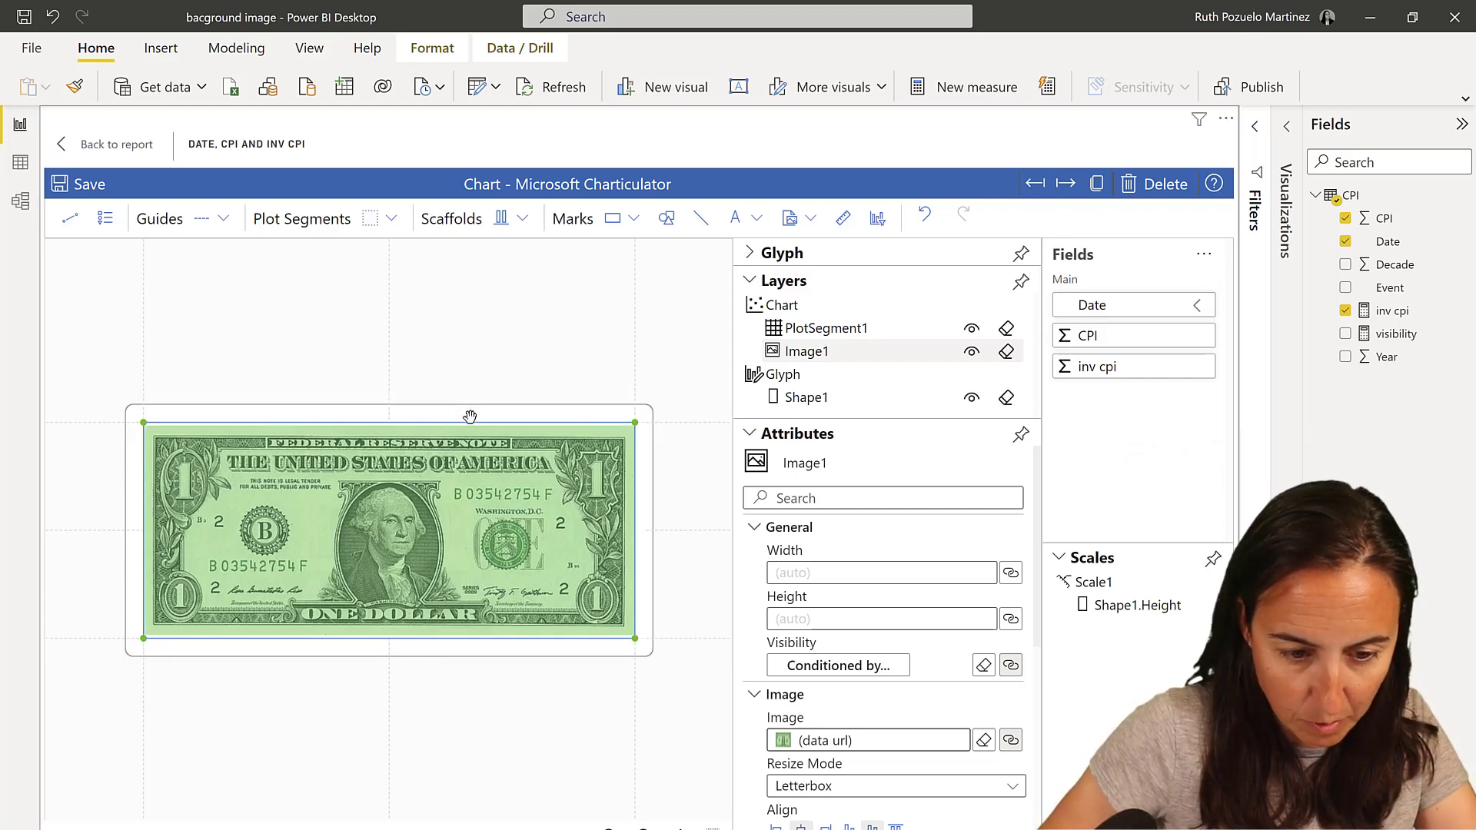
Move Image1 above PlotSegment1 in Layers and trim the chart height to 274.33
click(532, 350)
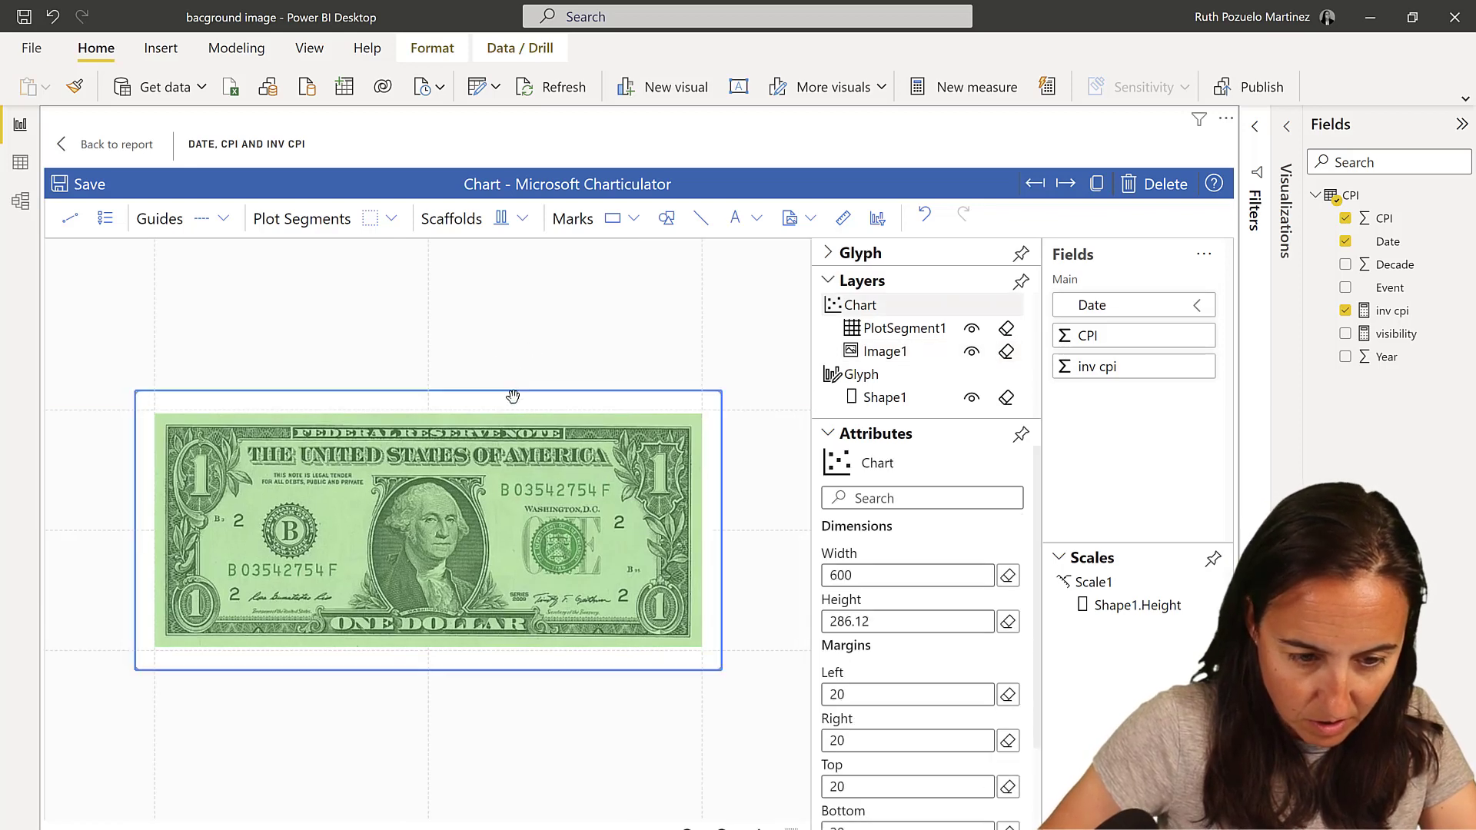
drag(890, 358, 884, 326)
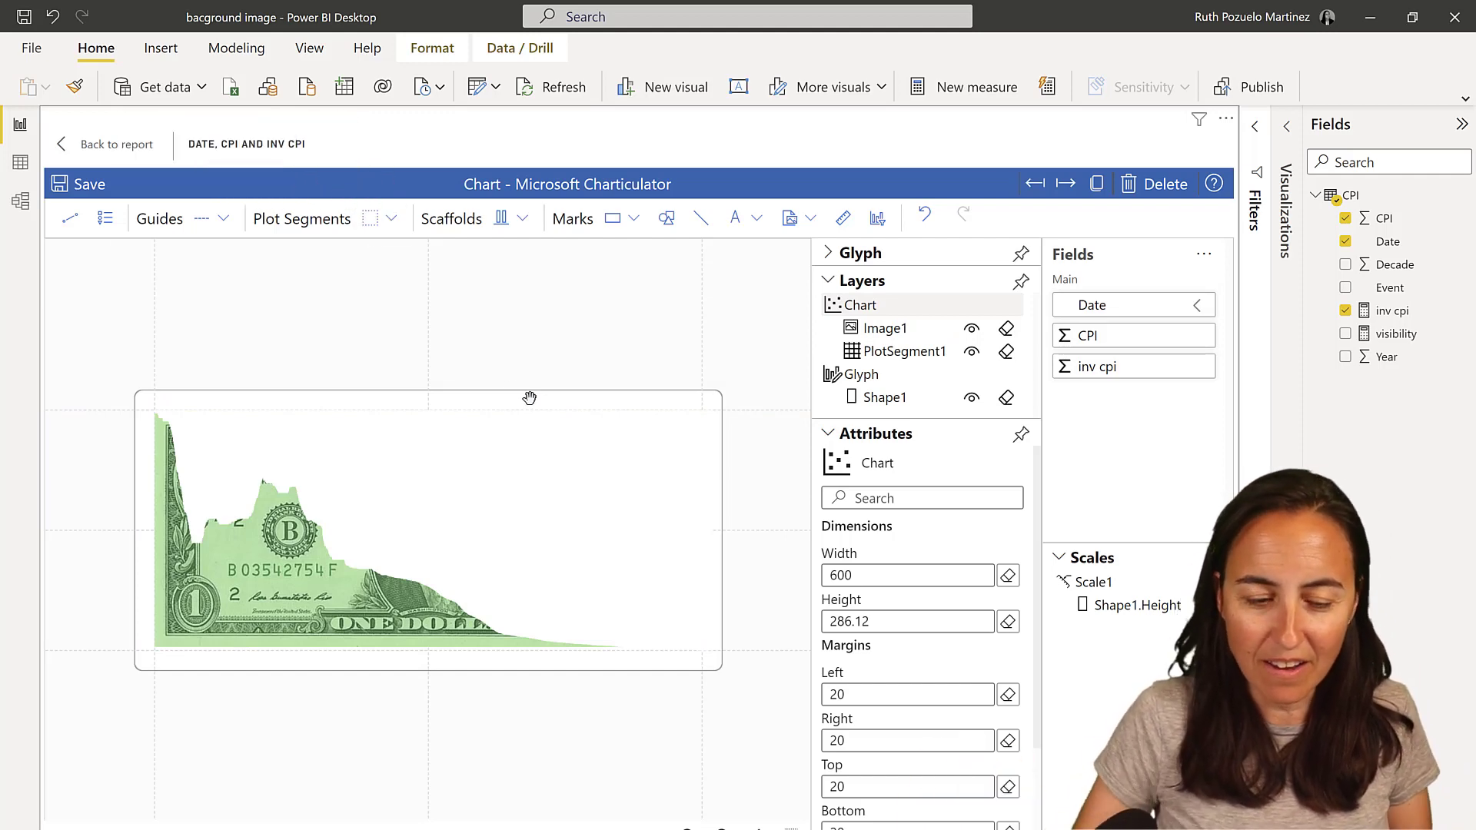
click(507, 392)
drag(508, 401, 506, 397)
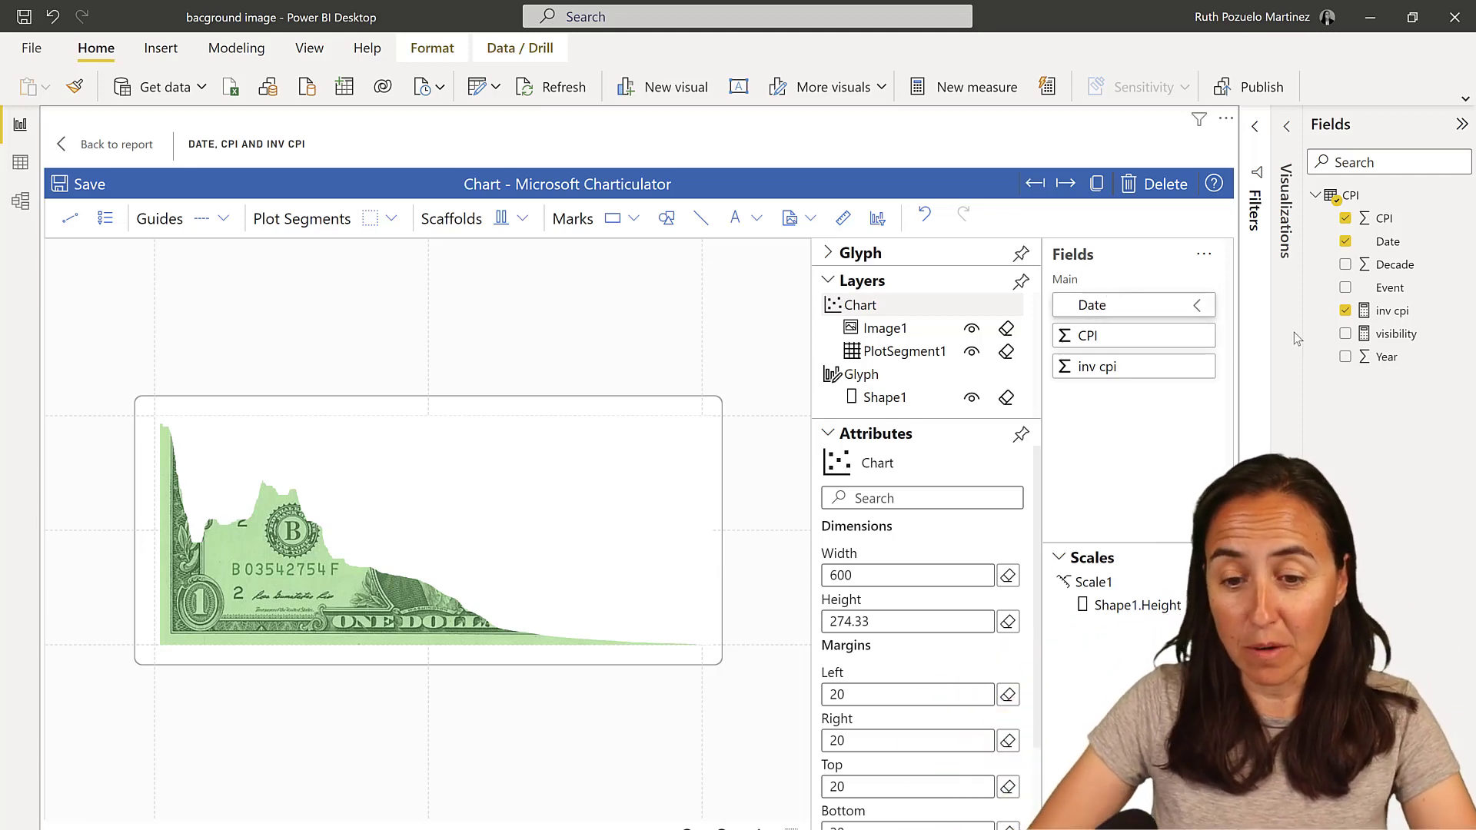
Check the Decade column's values in Data view, then add Decade to the Charticulator visual's data
click(20, 162)
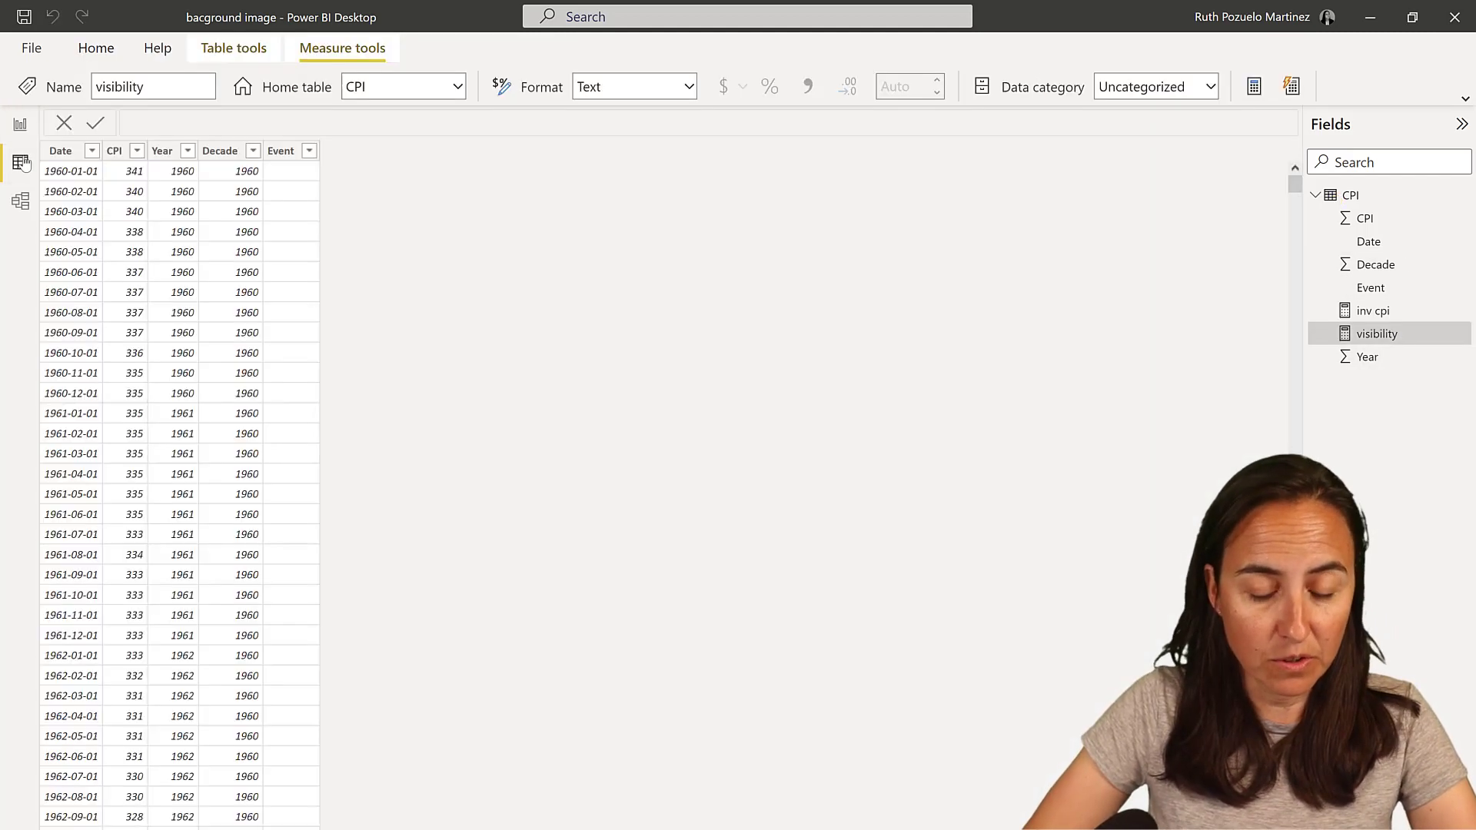
click(220, 151)
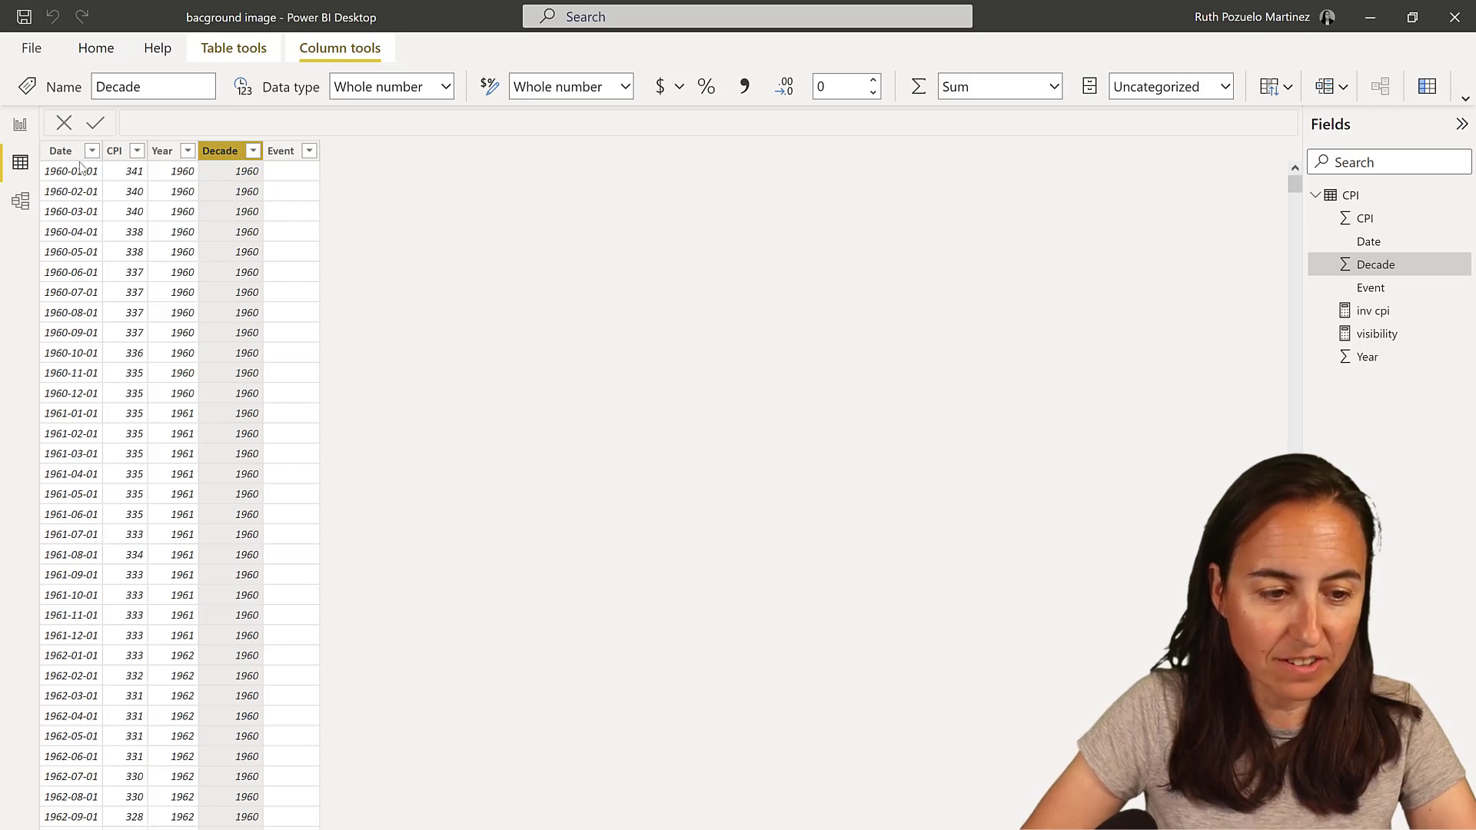
click(20, 124)
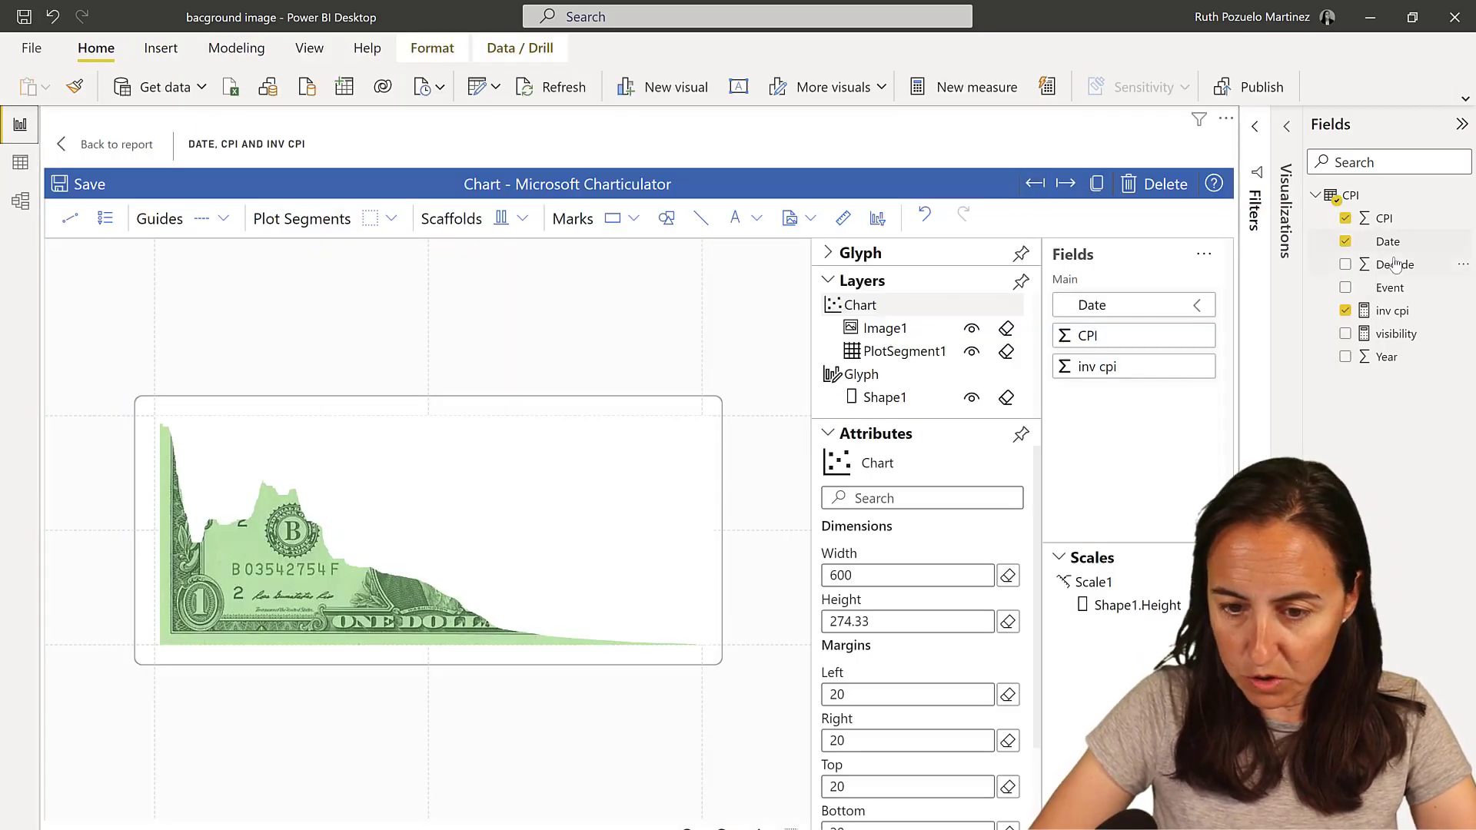
click(1286, 129)
drag(1386, 264, 1195, 458)
drag(1386, 263, 1200, 486)
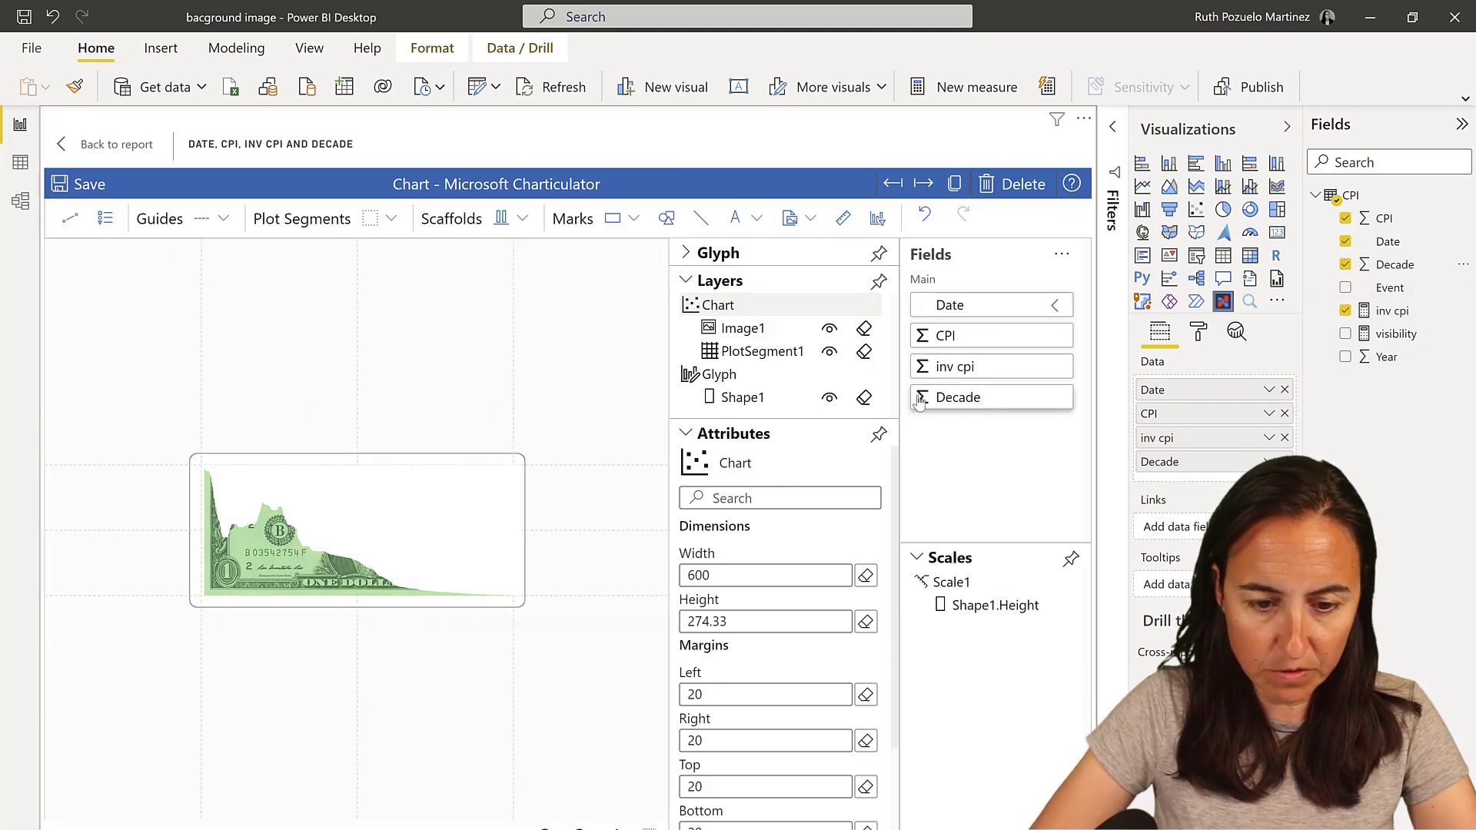
Add a new glyph and draw a 2D plot region over the dollar-bill image
click(686, 254)
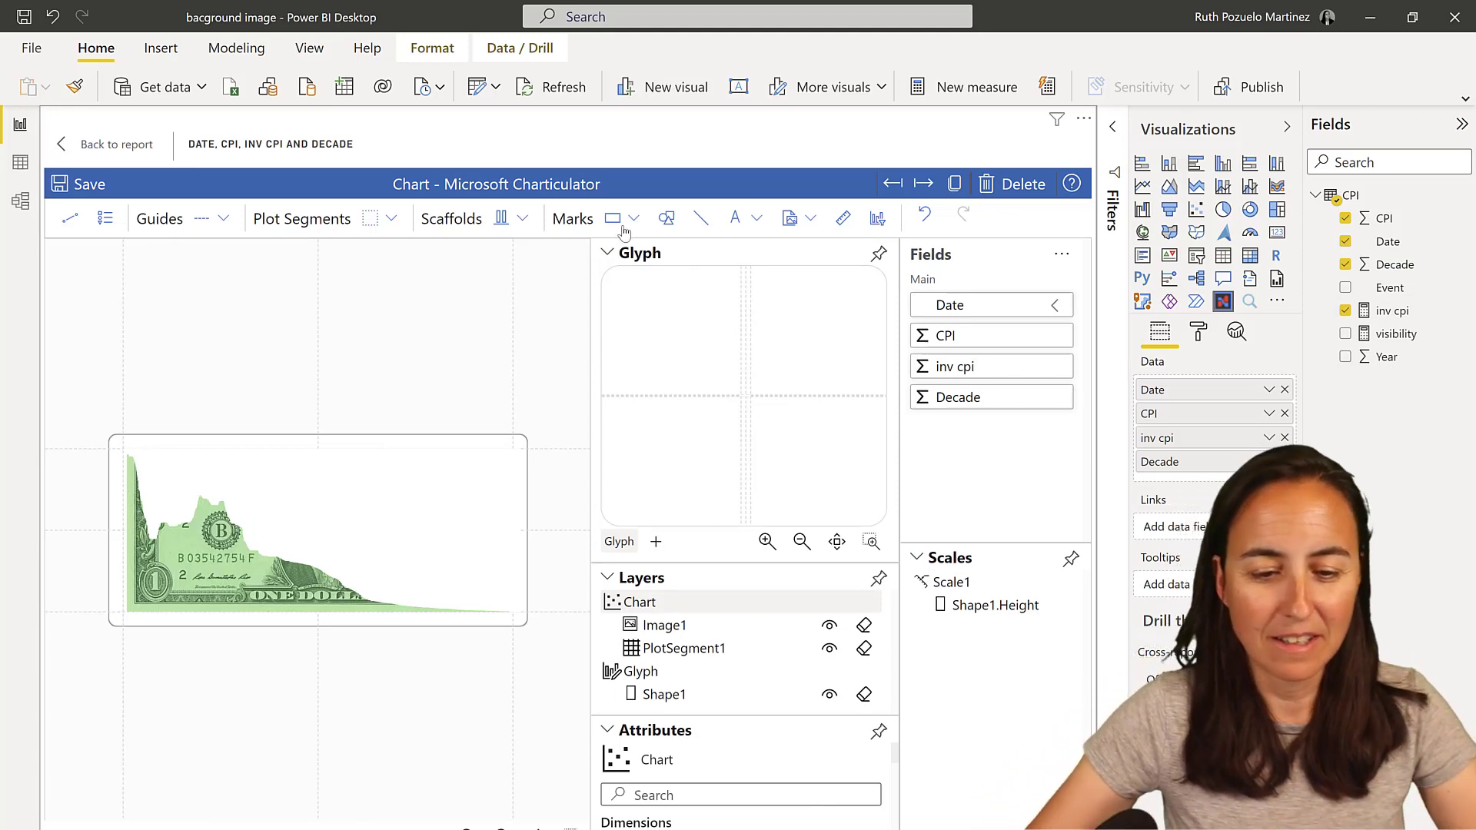
click(656, 541)
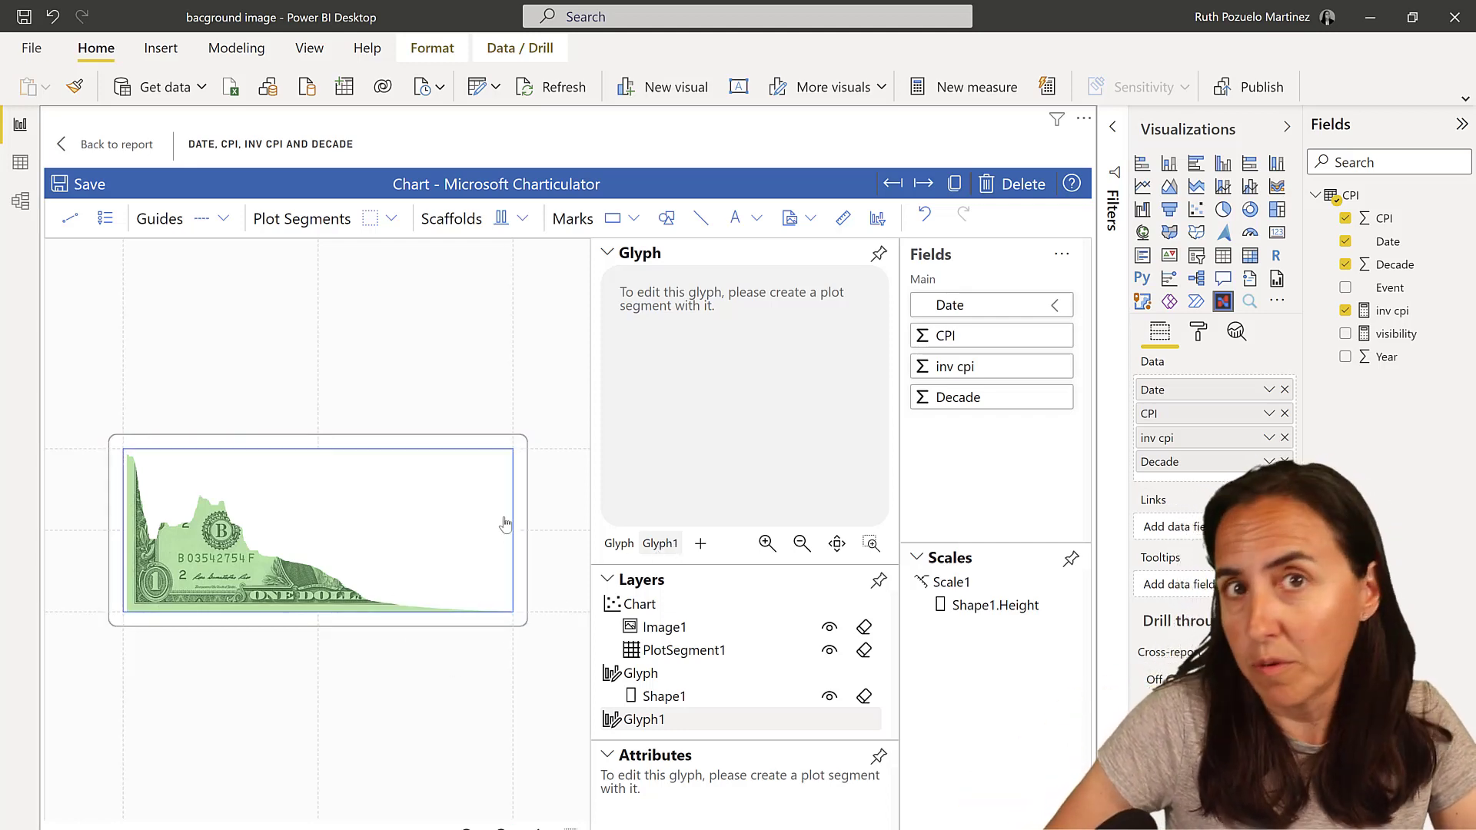
click(370, 219)
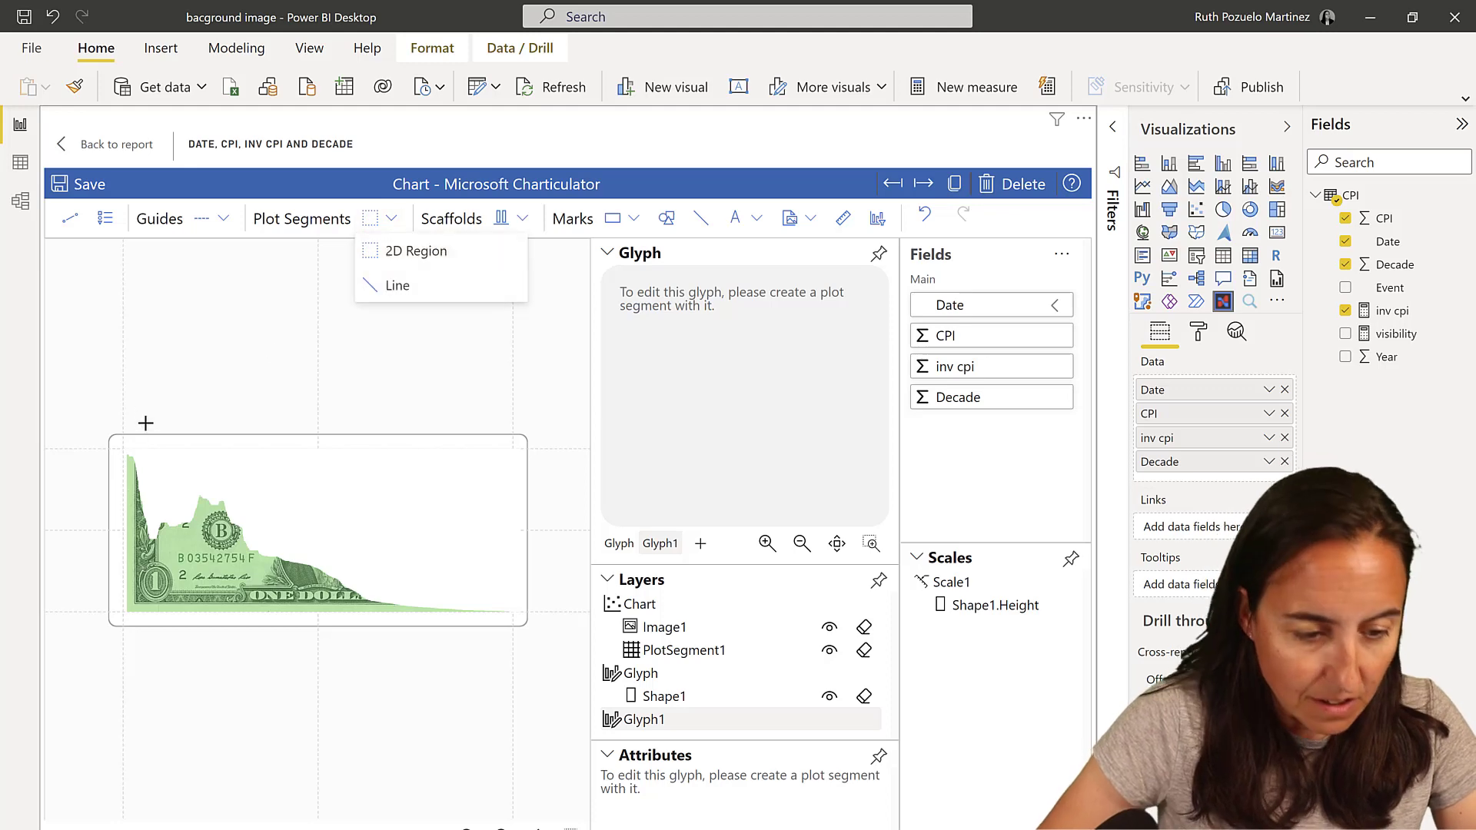
drag(143, 468, 517, 607)
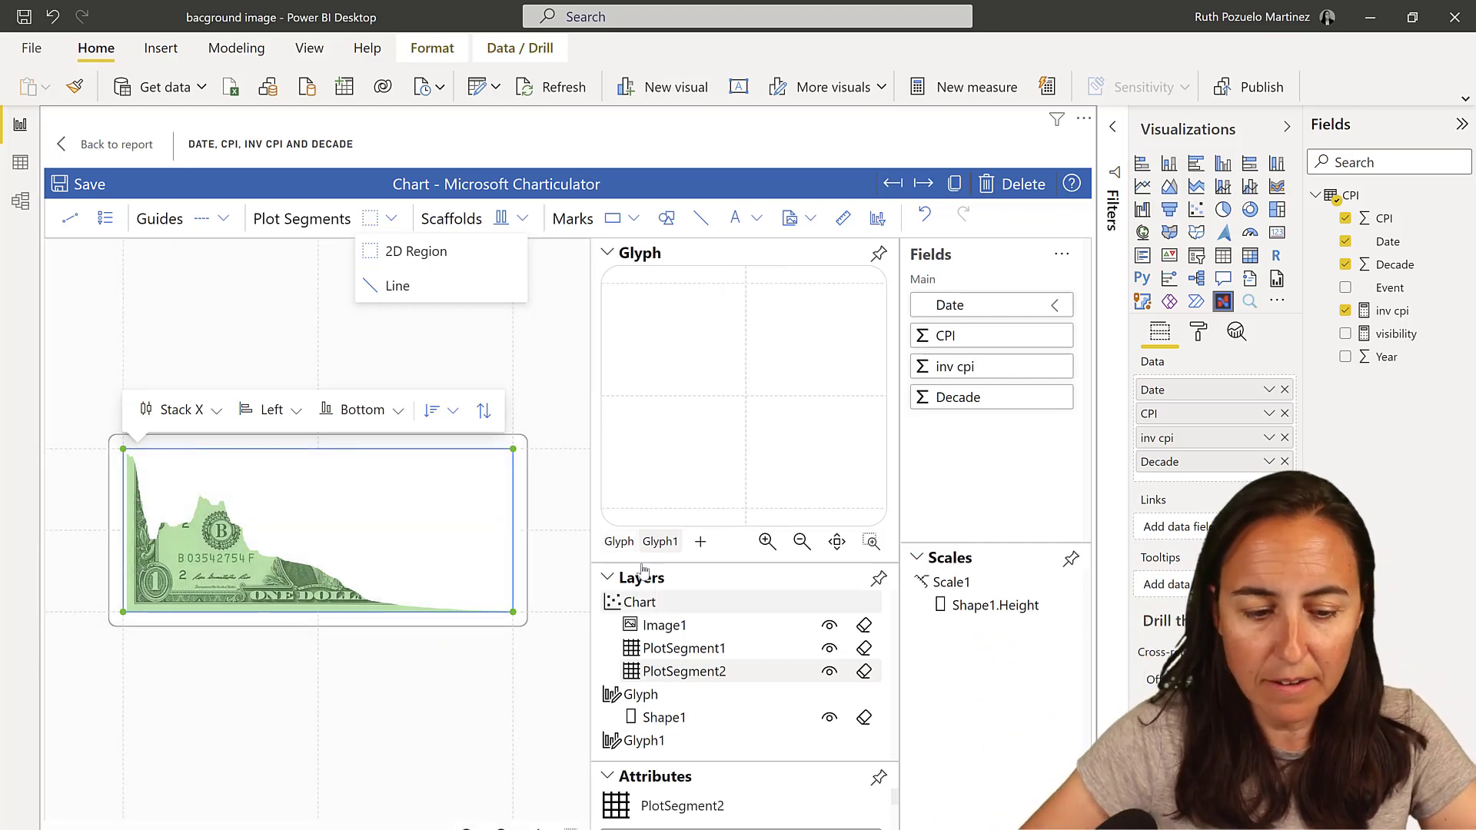
Put Decade on the new region's X axis as a categorical field, labelled 1910 to 2020
drag(967, 397, 976, 403)
drag(597, 596, 435, 620)
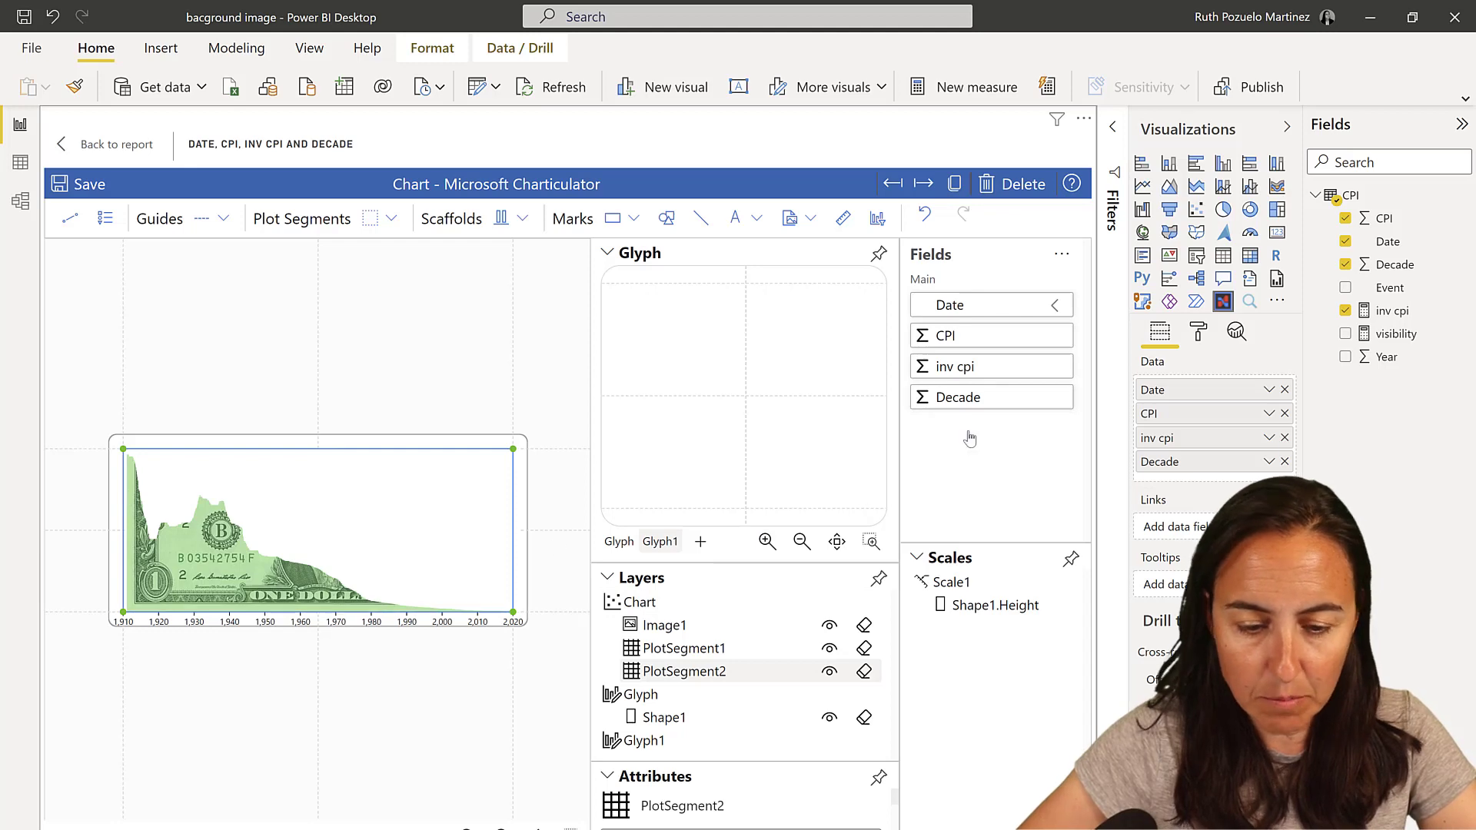
click(963, 400)
click(873, 417)
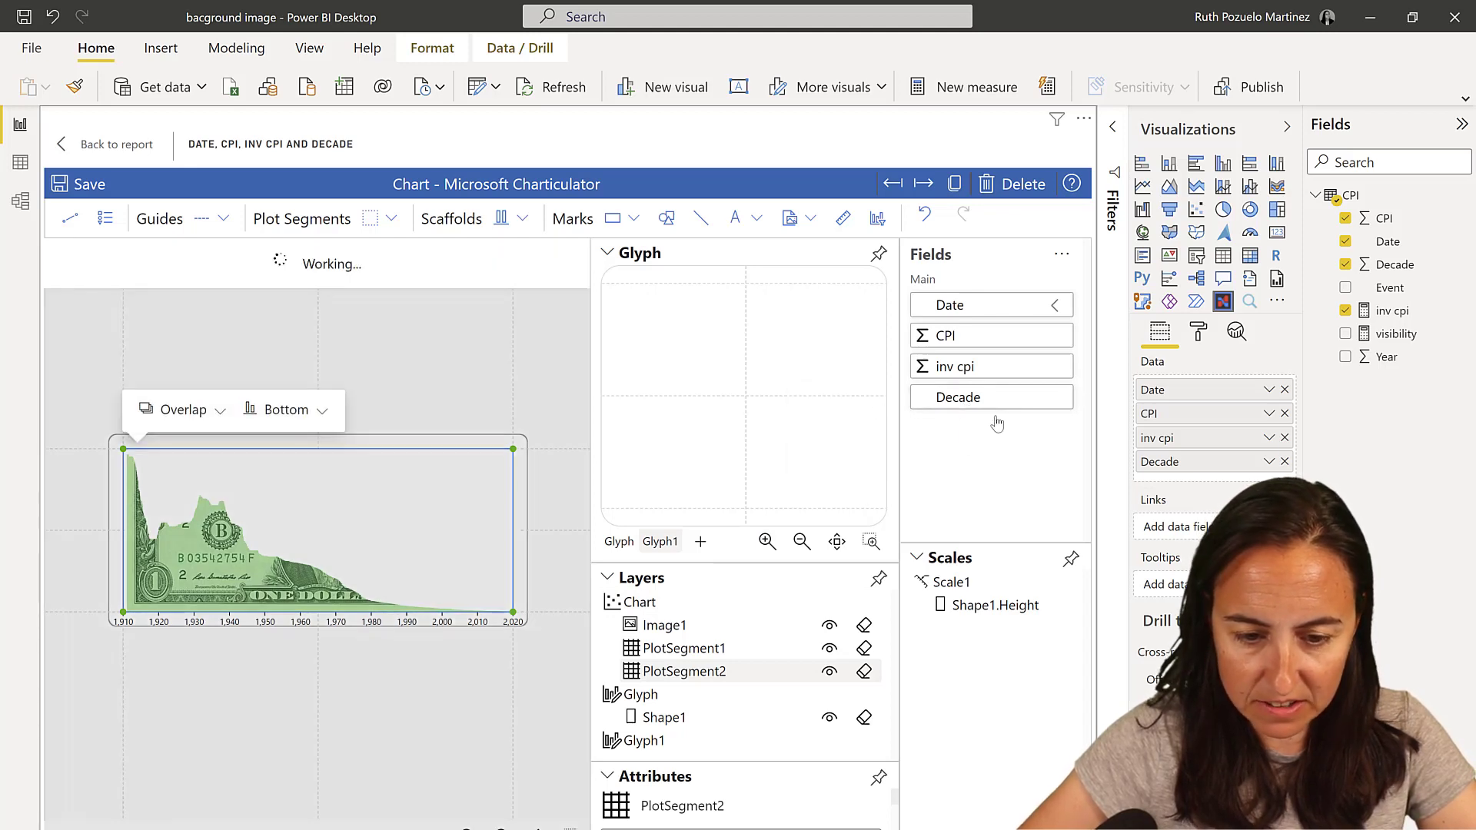
drag(953, 397, 445, 619)
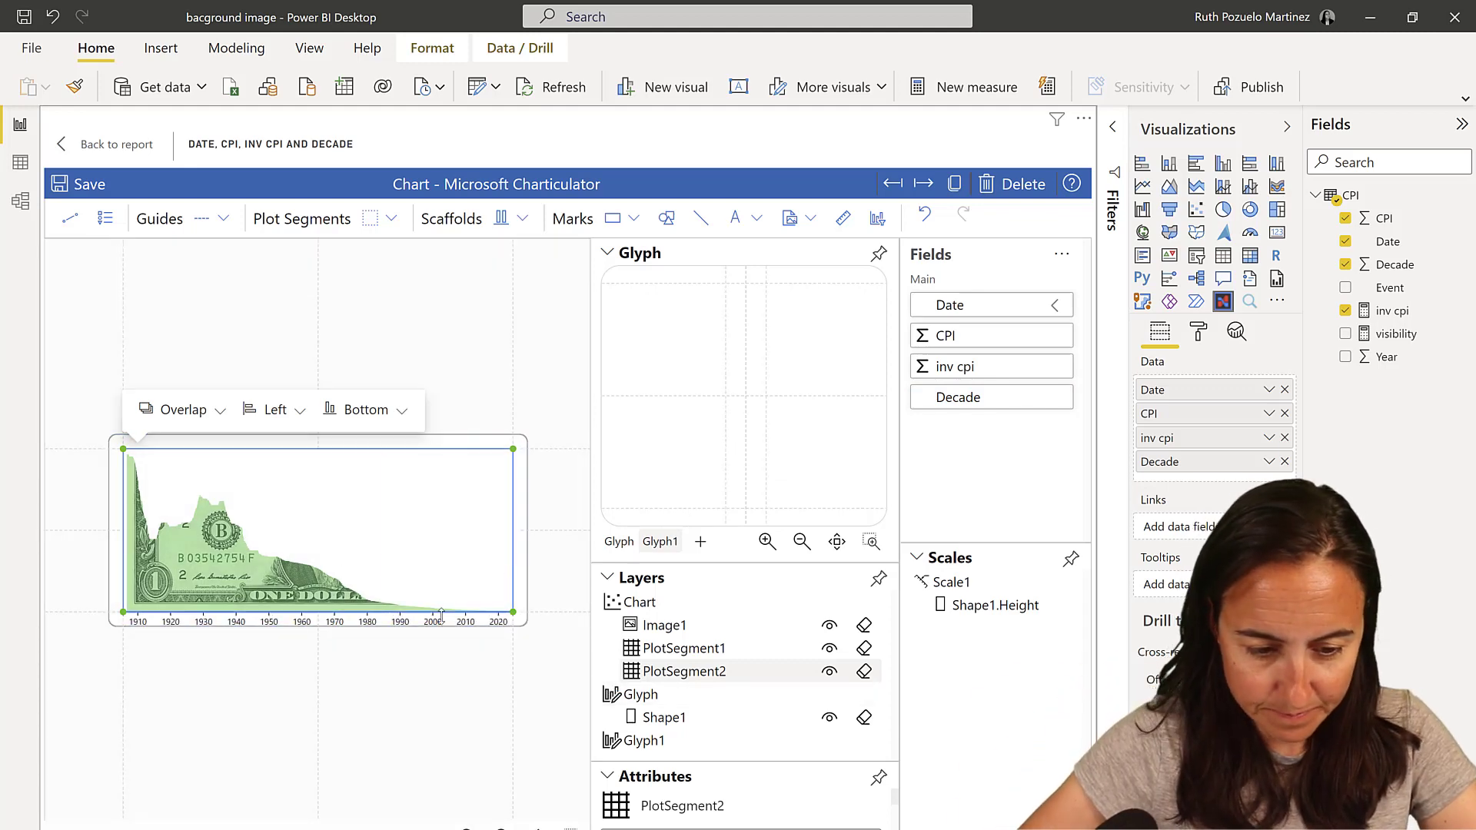
Hide the region's axis tick lines, map CPI to the Y axis, and widen the left margin for labels
click(606, 261)
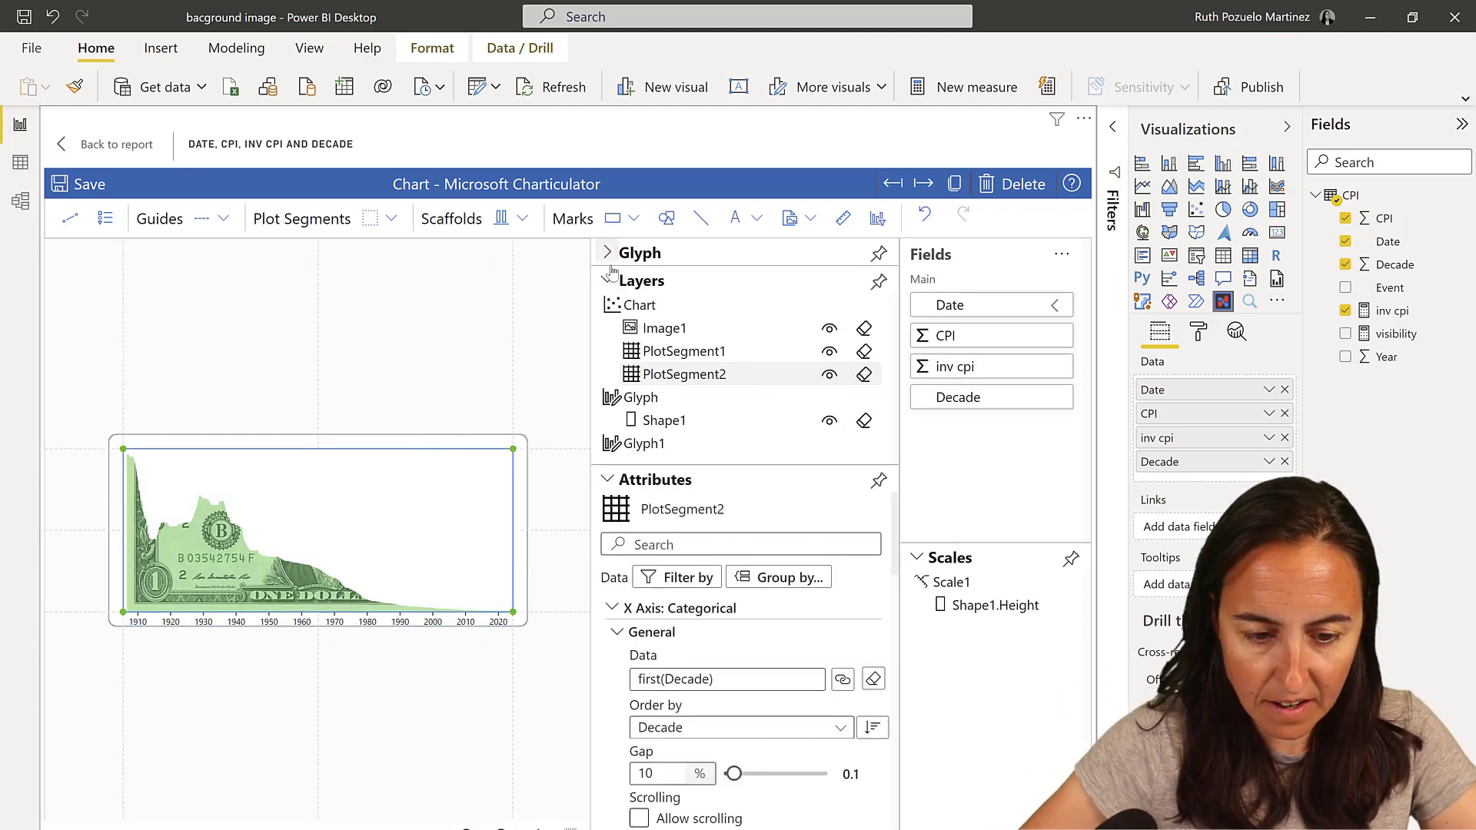
click(693, 545)
text(sty)
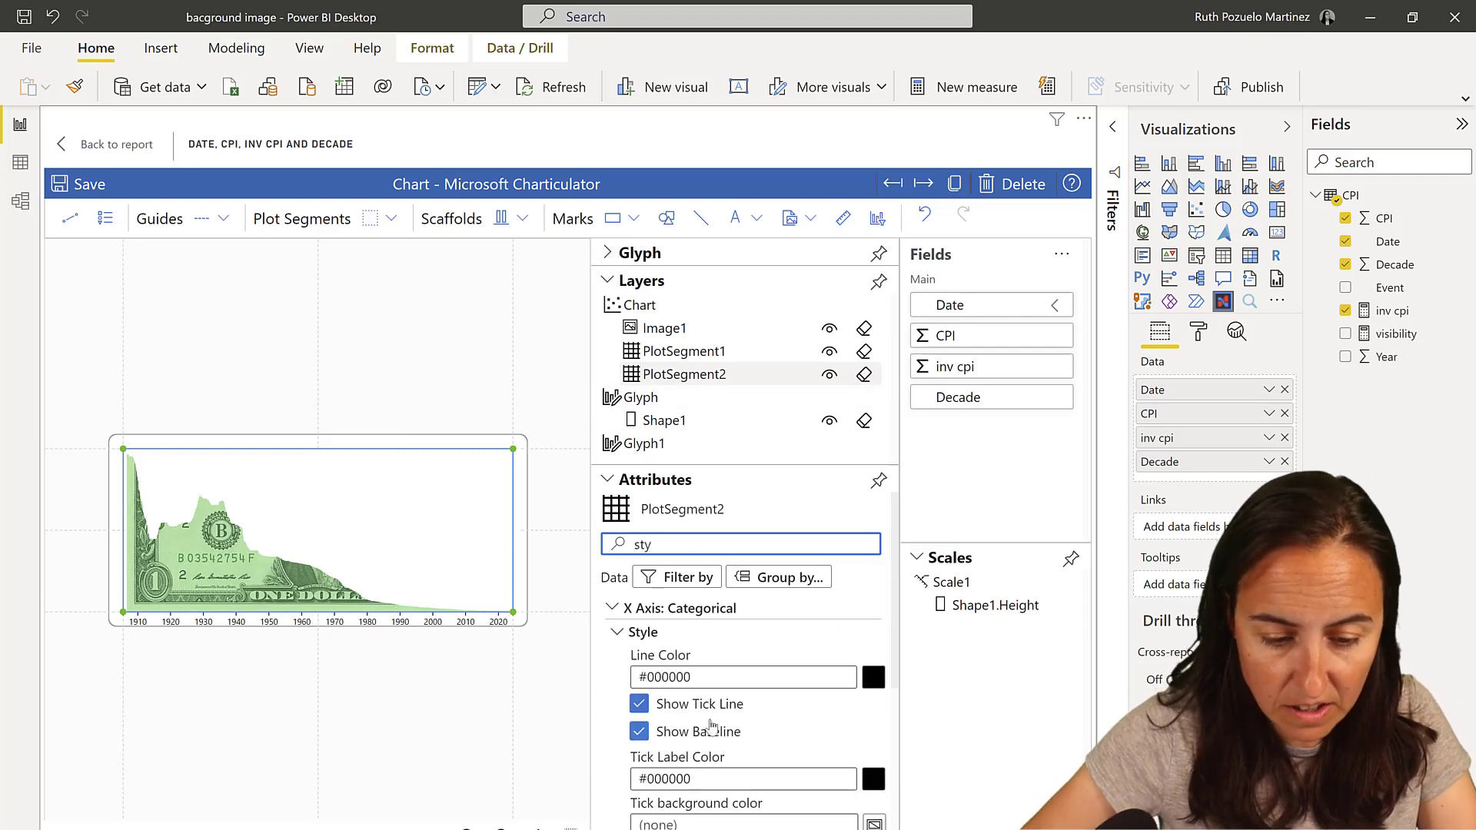
click(638, 704)
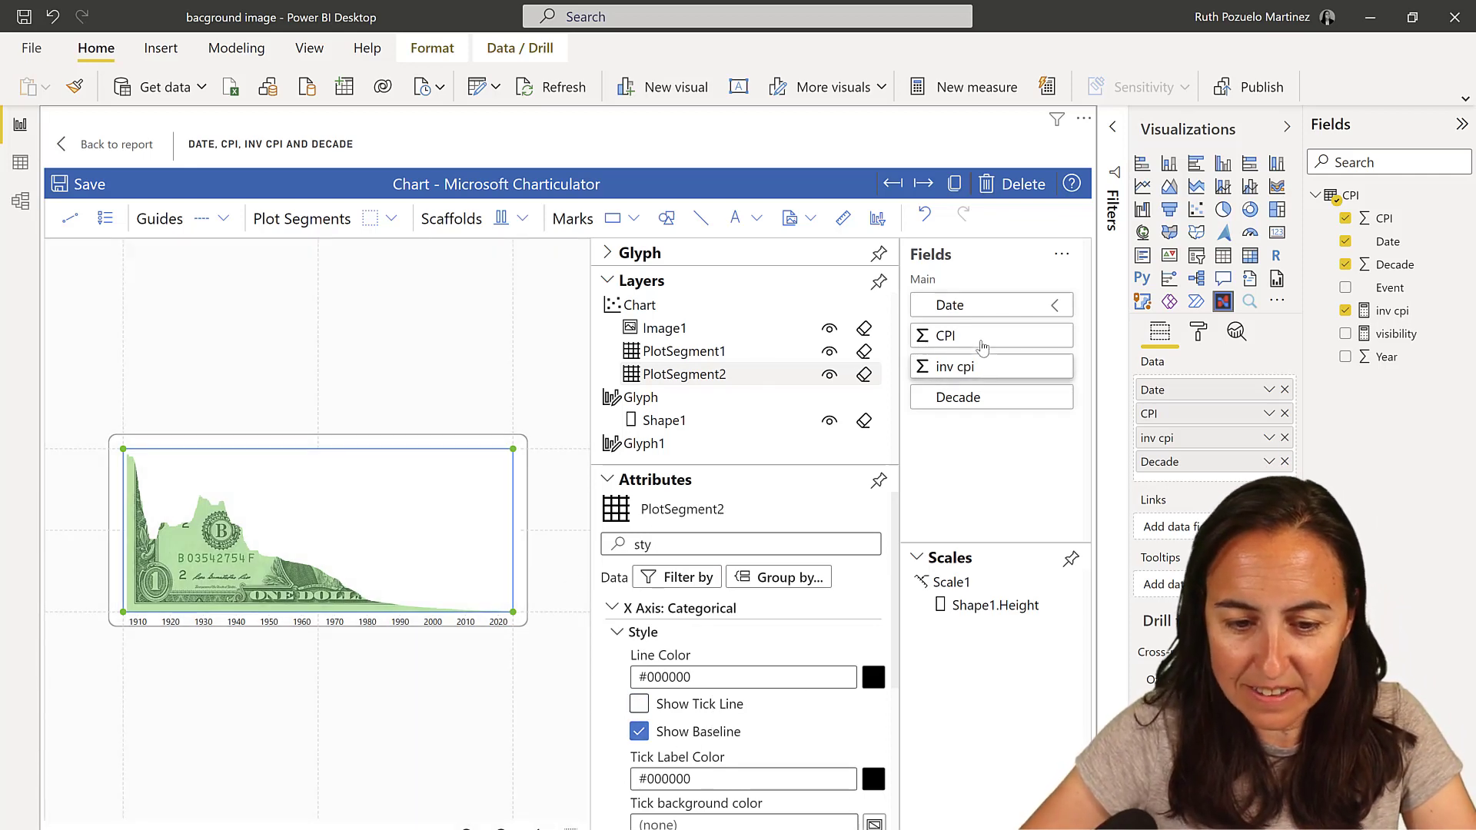
drag(988, 339, 125, 516)
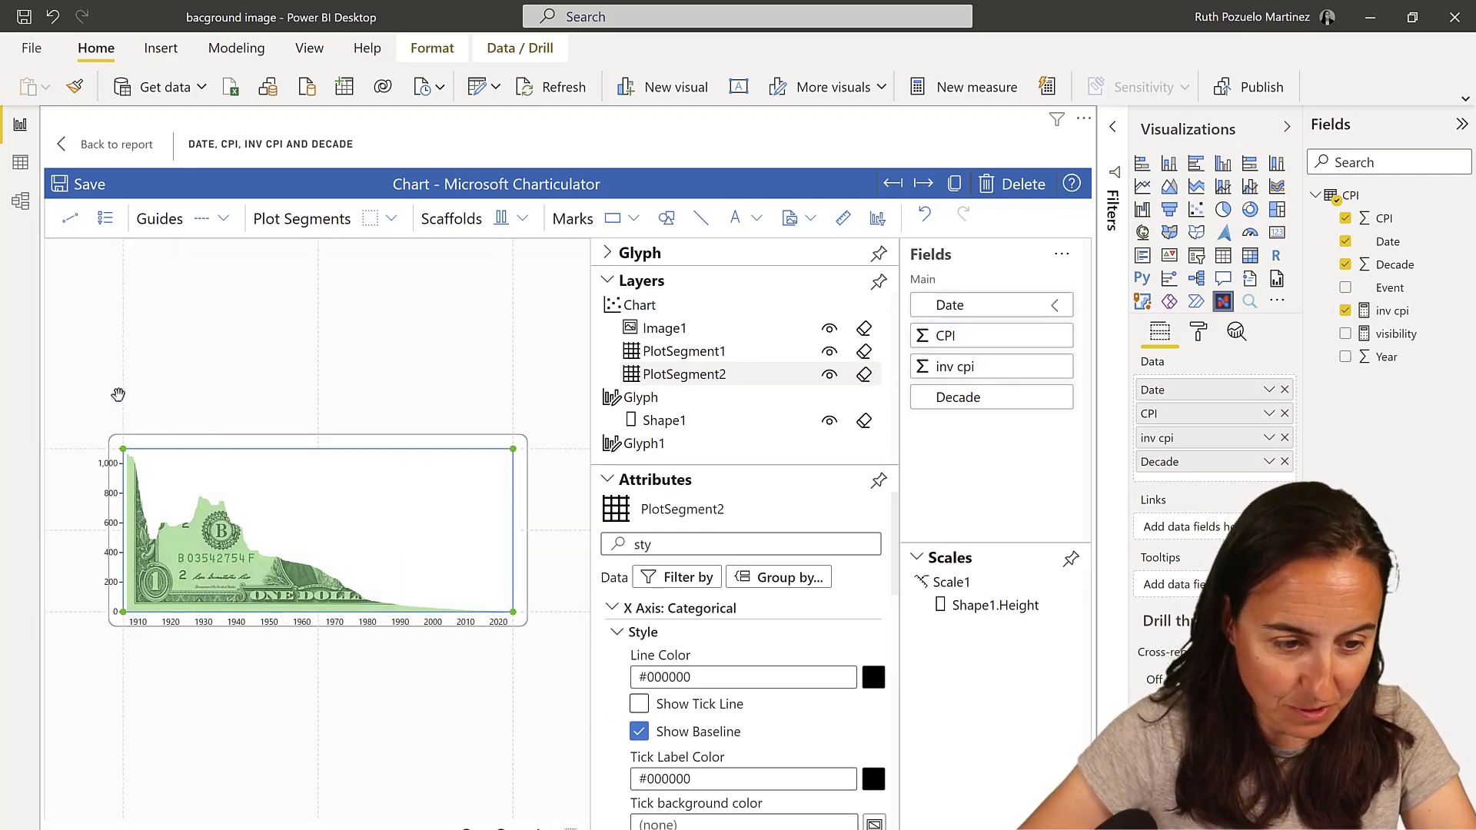
drag(123, 394, 134, 396)
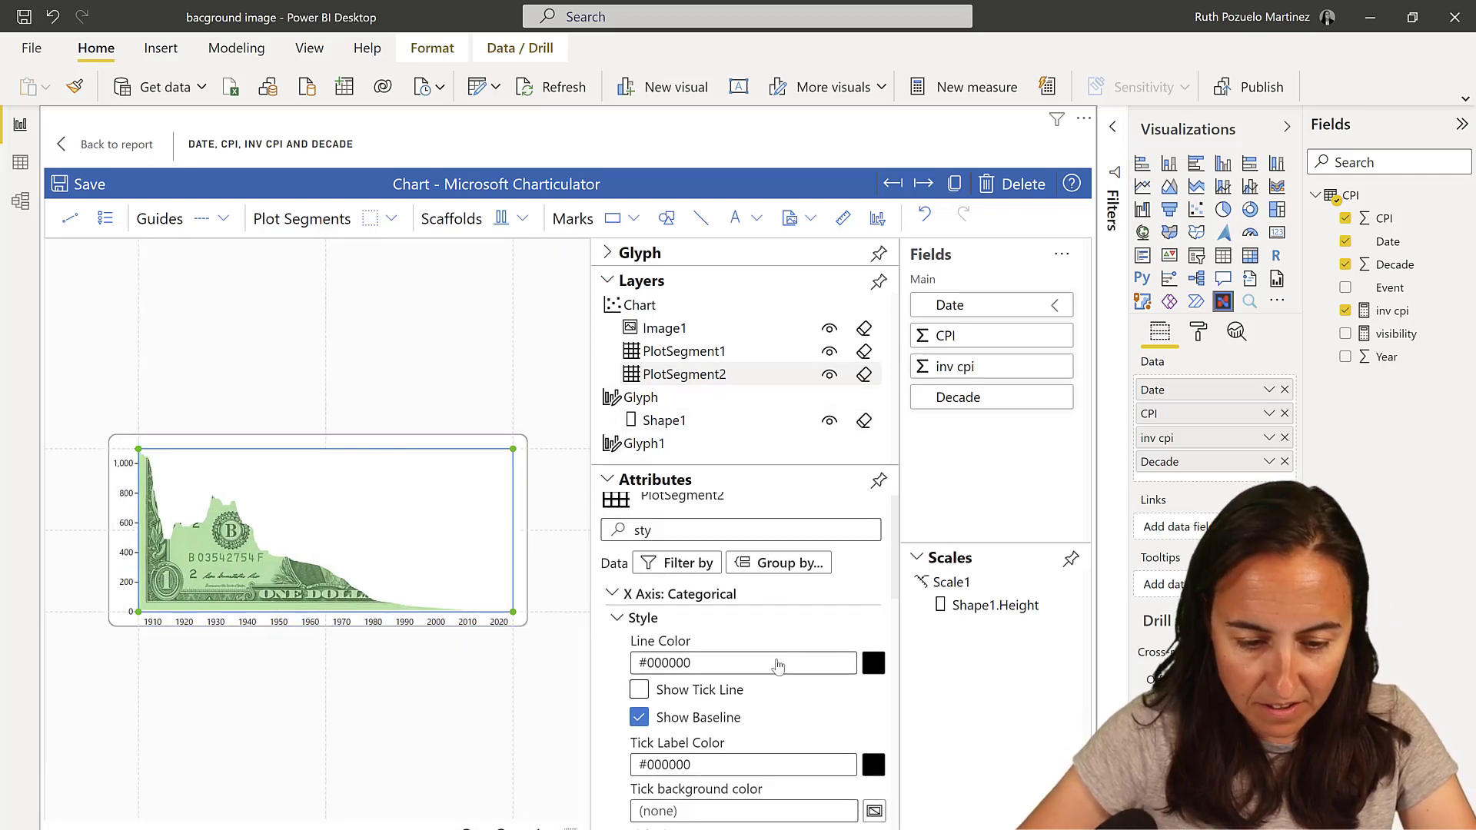
Collapse PlotSegment2's X axis settings and clear the attribute search filter
scroll(738, 676, down, 6)
scroll(707, 722, down, 10)
scroll(715, 606, down, 2)
scroll(692, 615, up, 15)
click(657, 613)
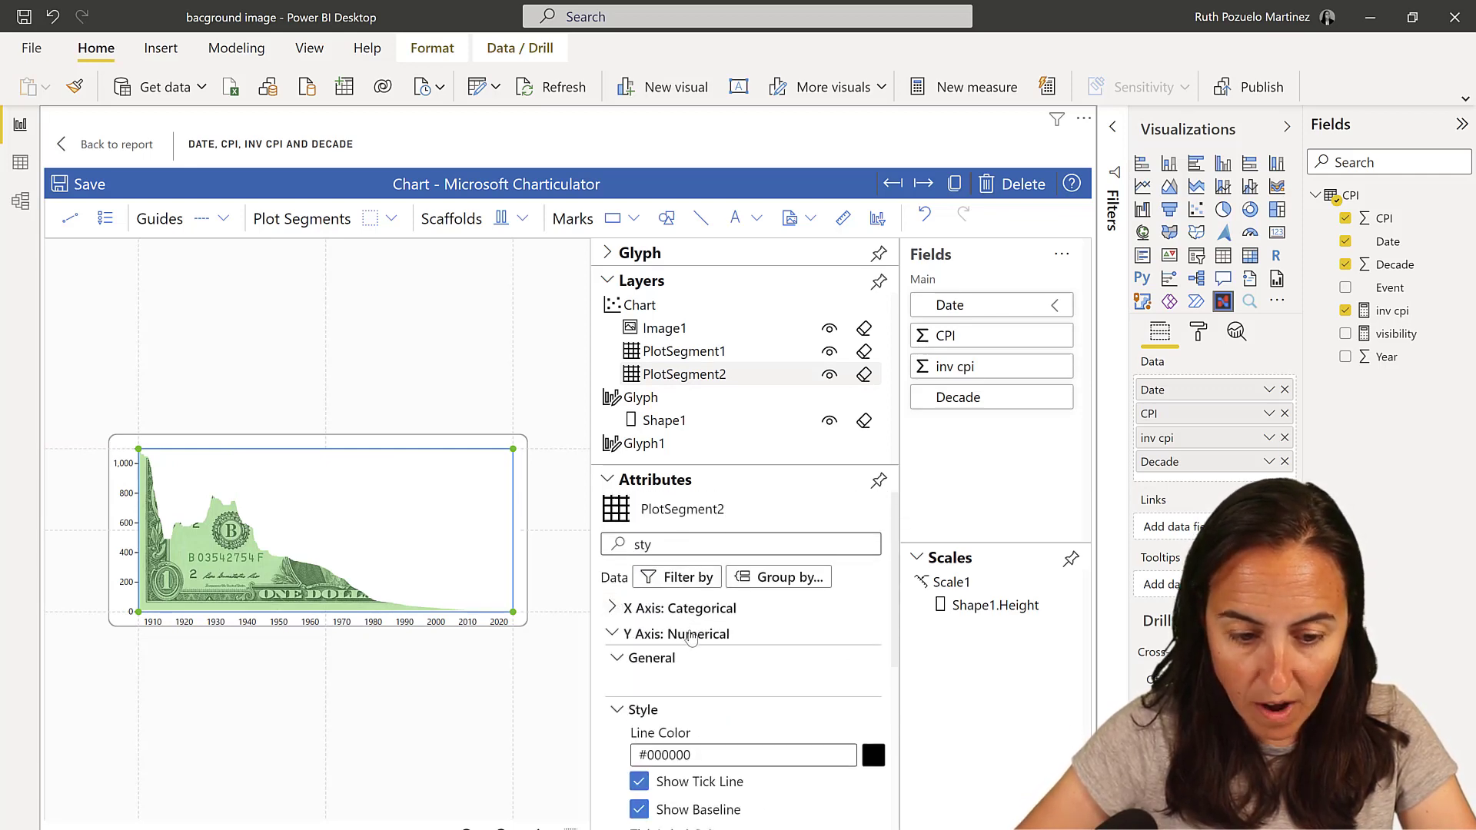
scroll(720, 647, down, 4)
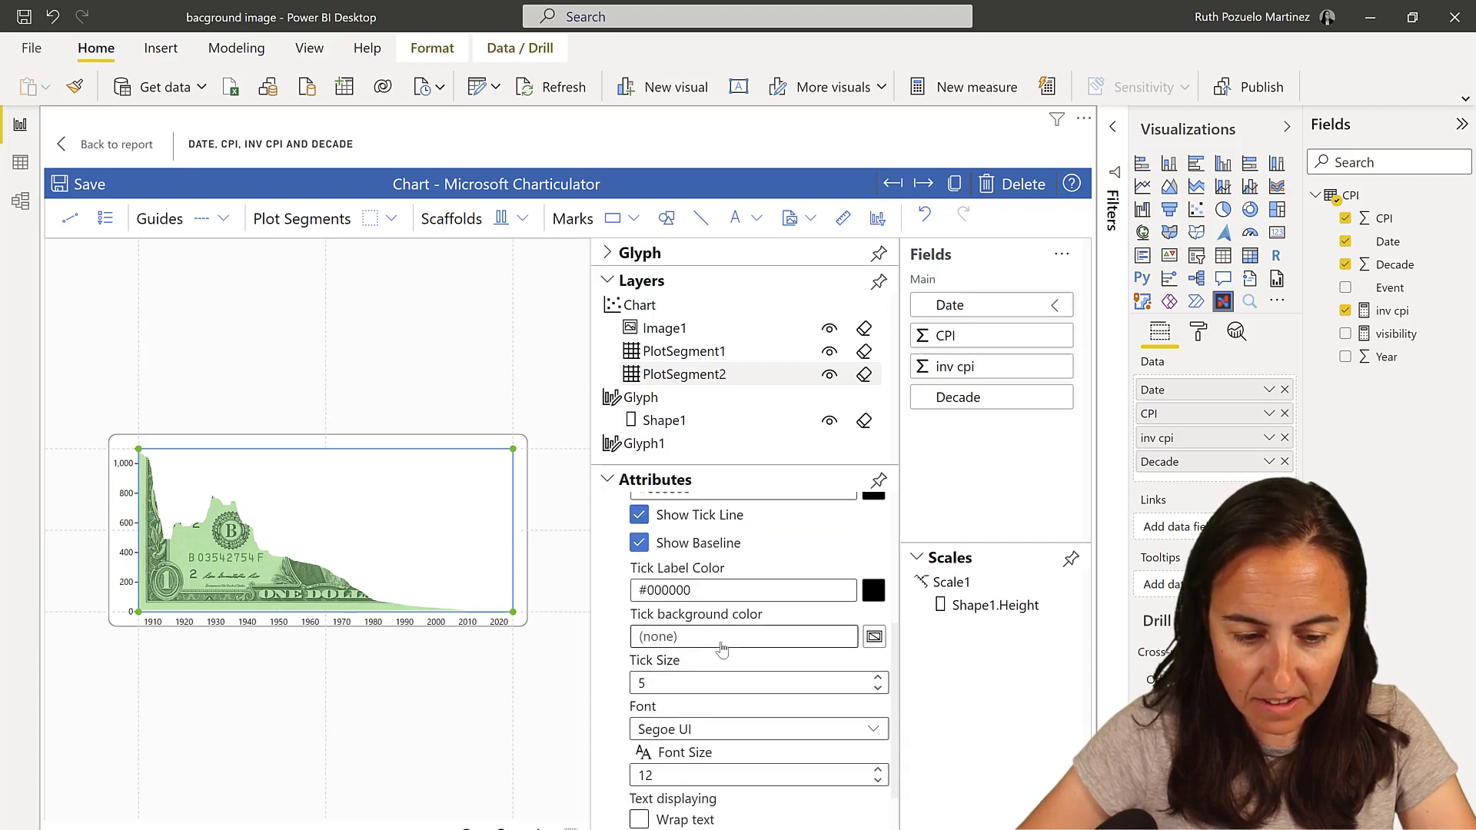
scroll(722, 642, up, 5)
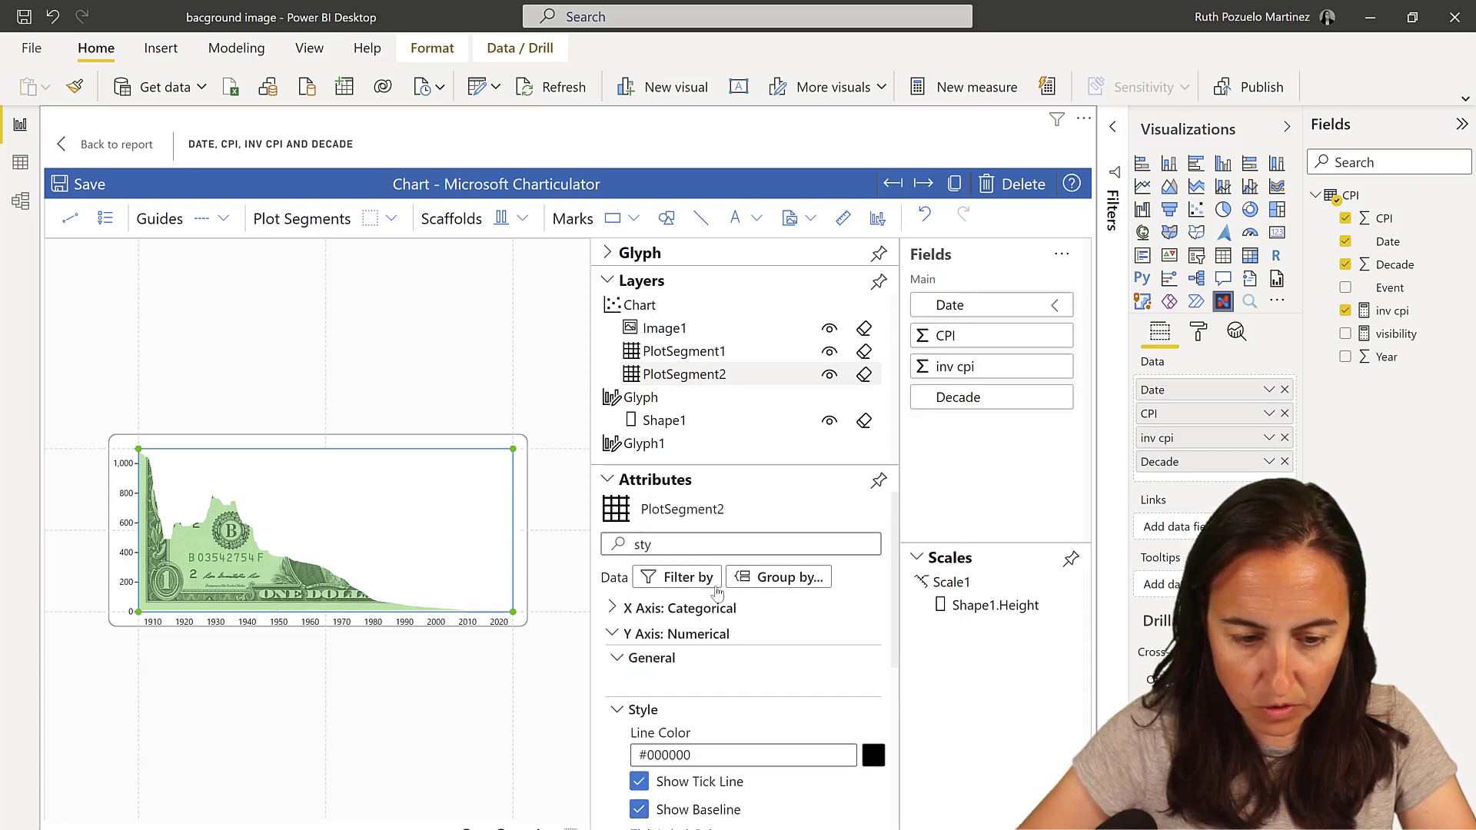
click(638, 543)
key(BackSpace)
Set the Y axis tick format to ${,.0f} so labels read $0 to $1,000
scroll(653, 668, down, 3)
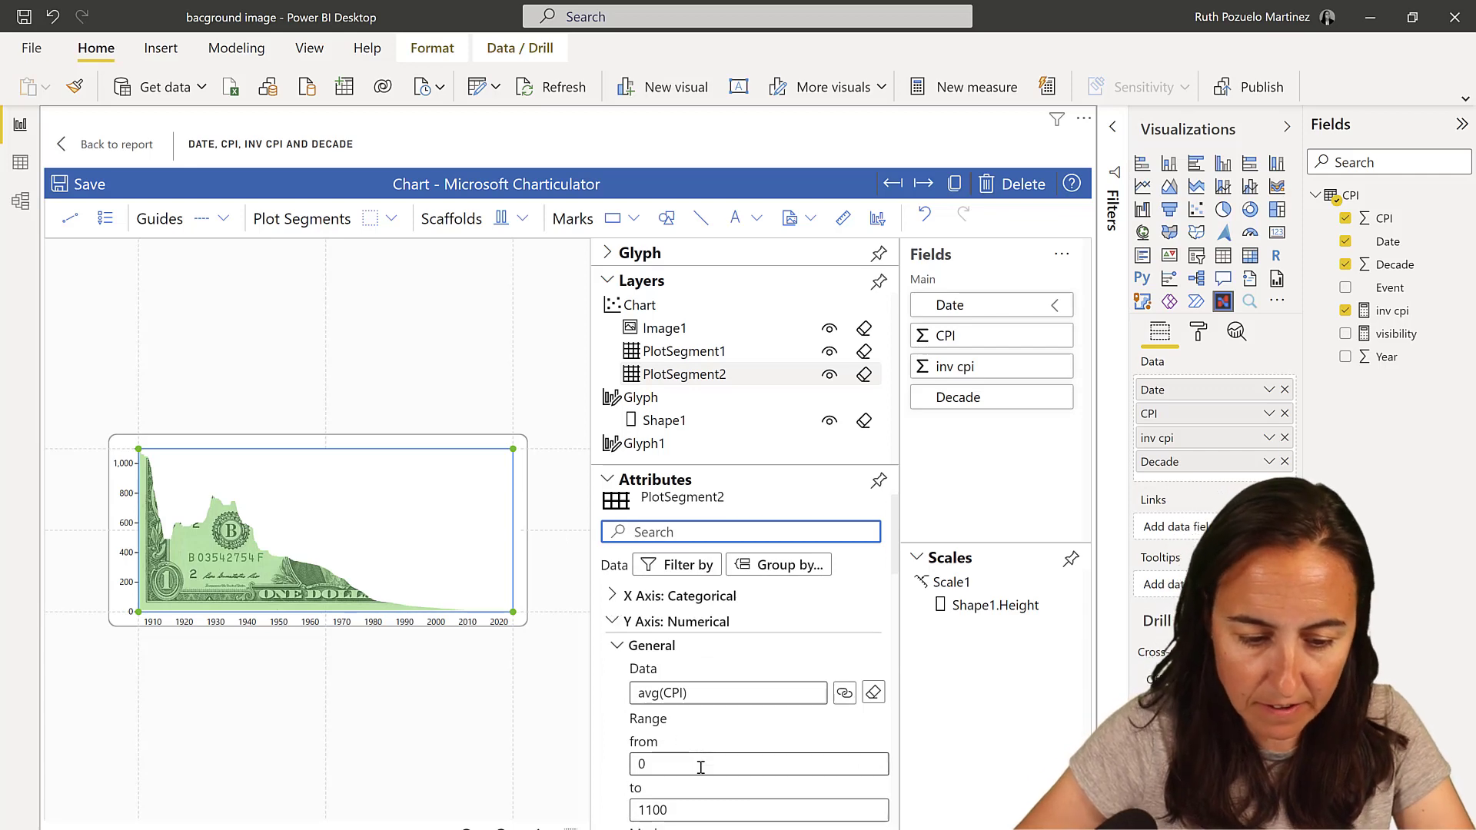
click(683, 696)
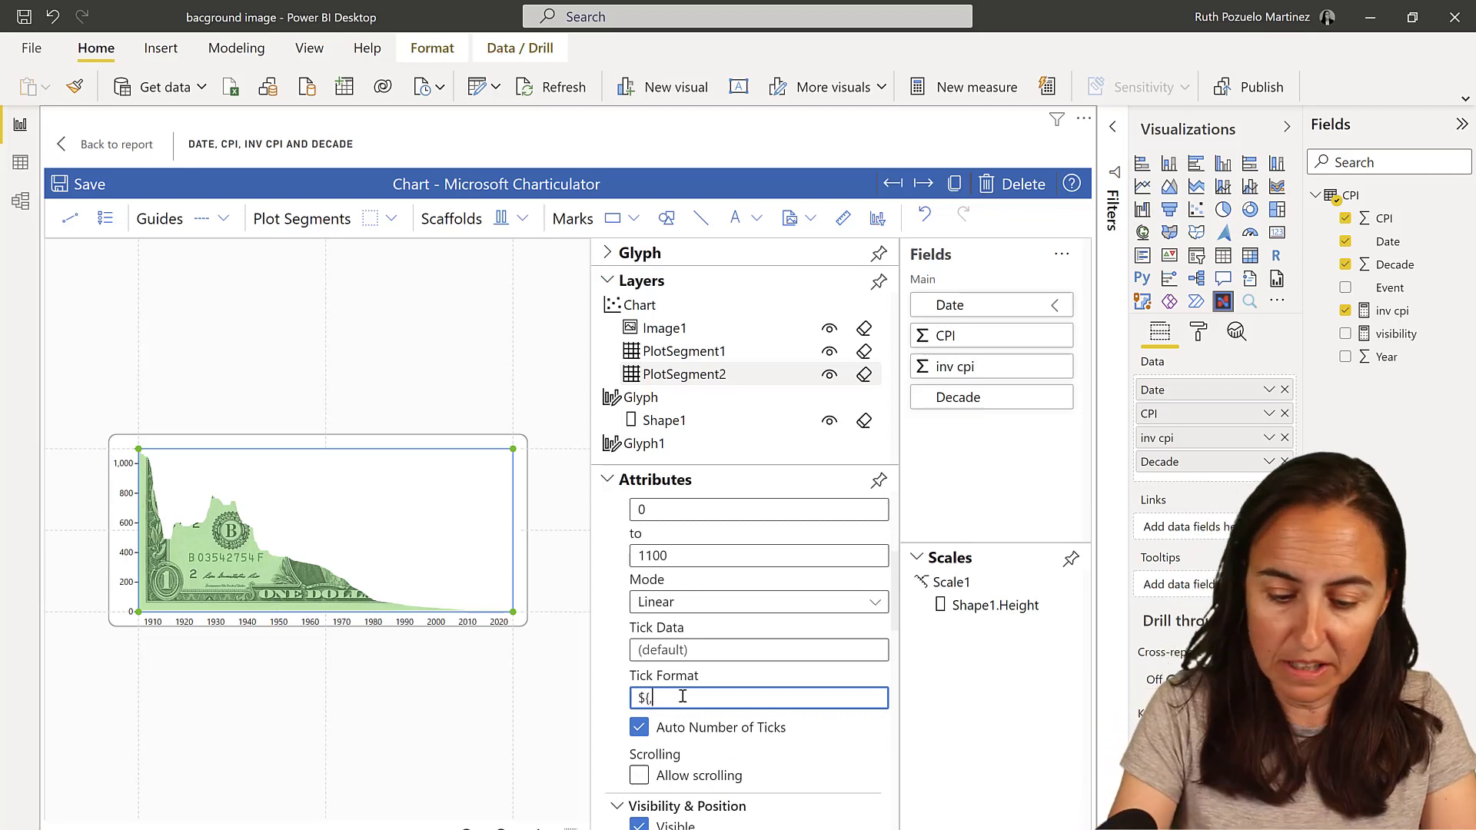
text(,)
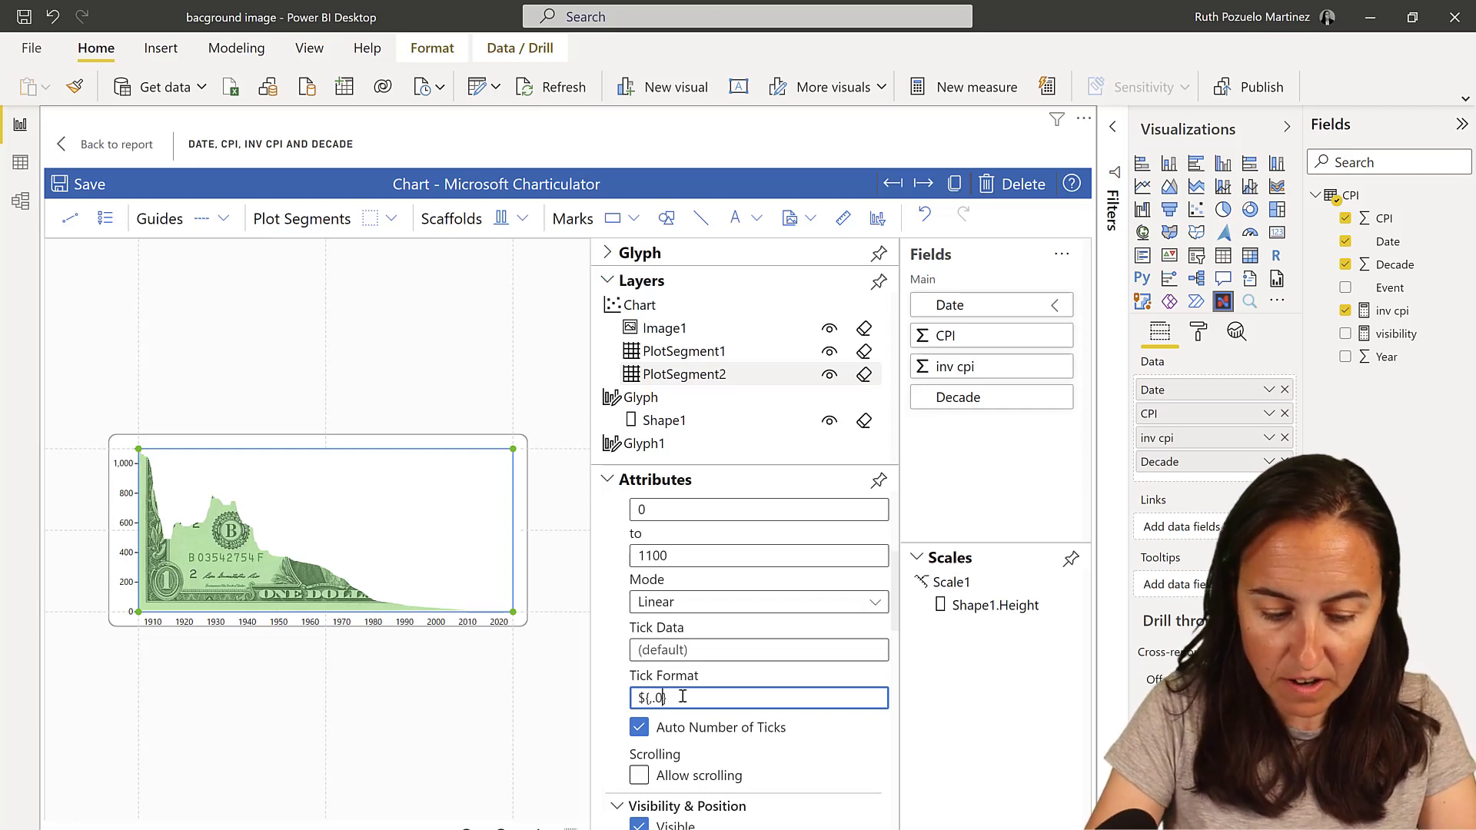
text(.0f})
key(Return)
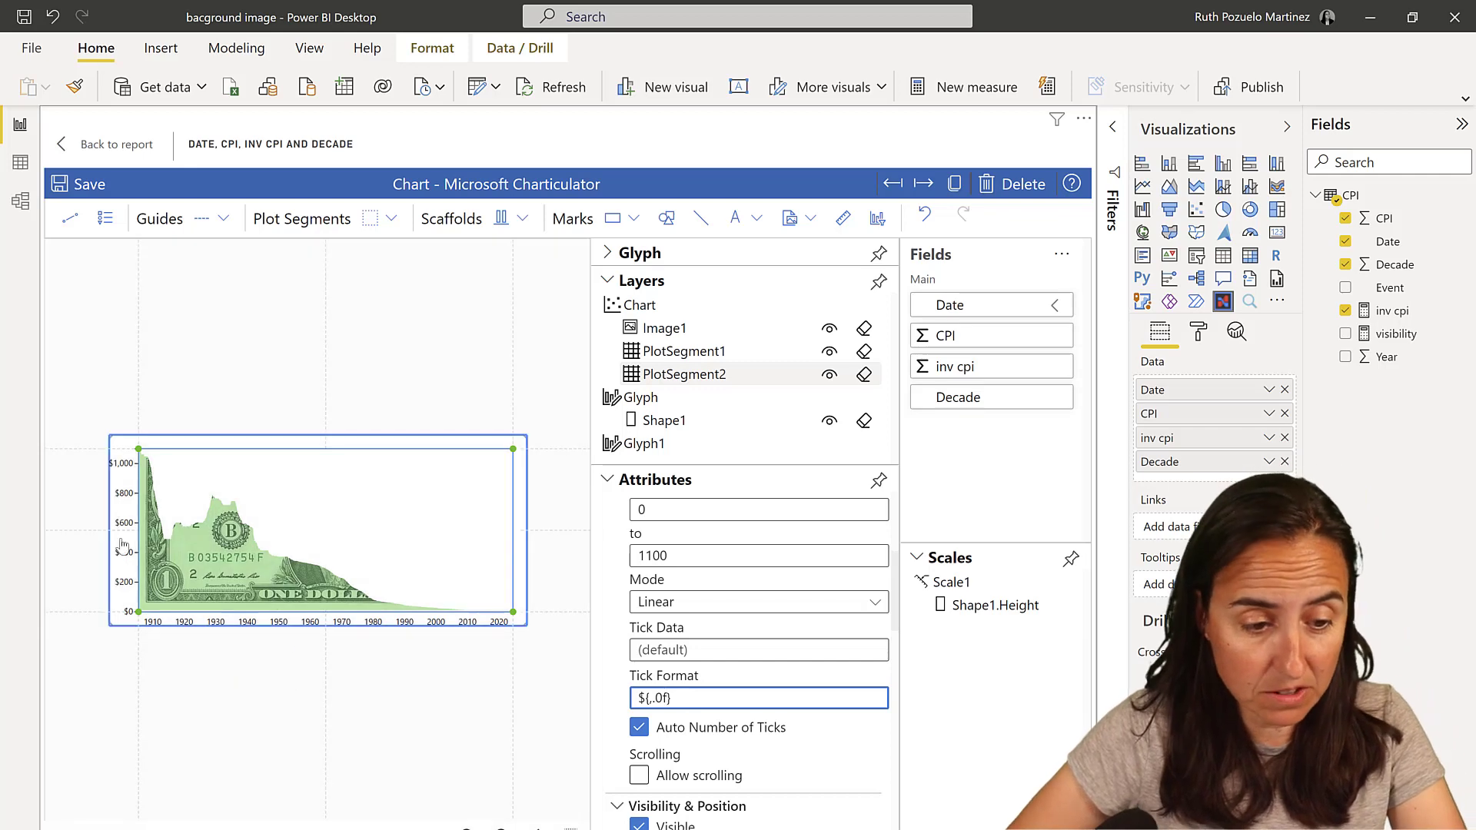
click(143, 392)
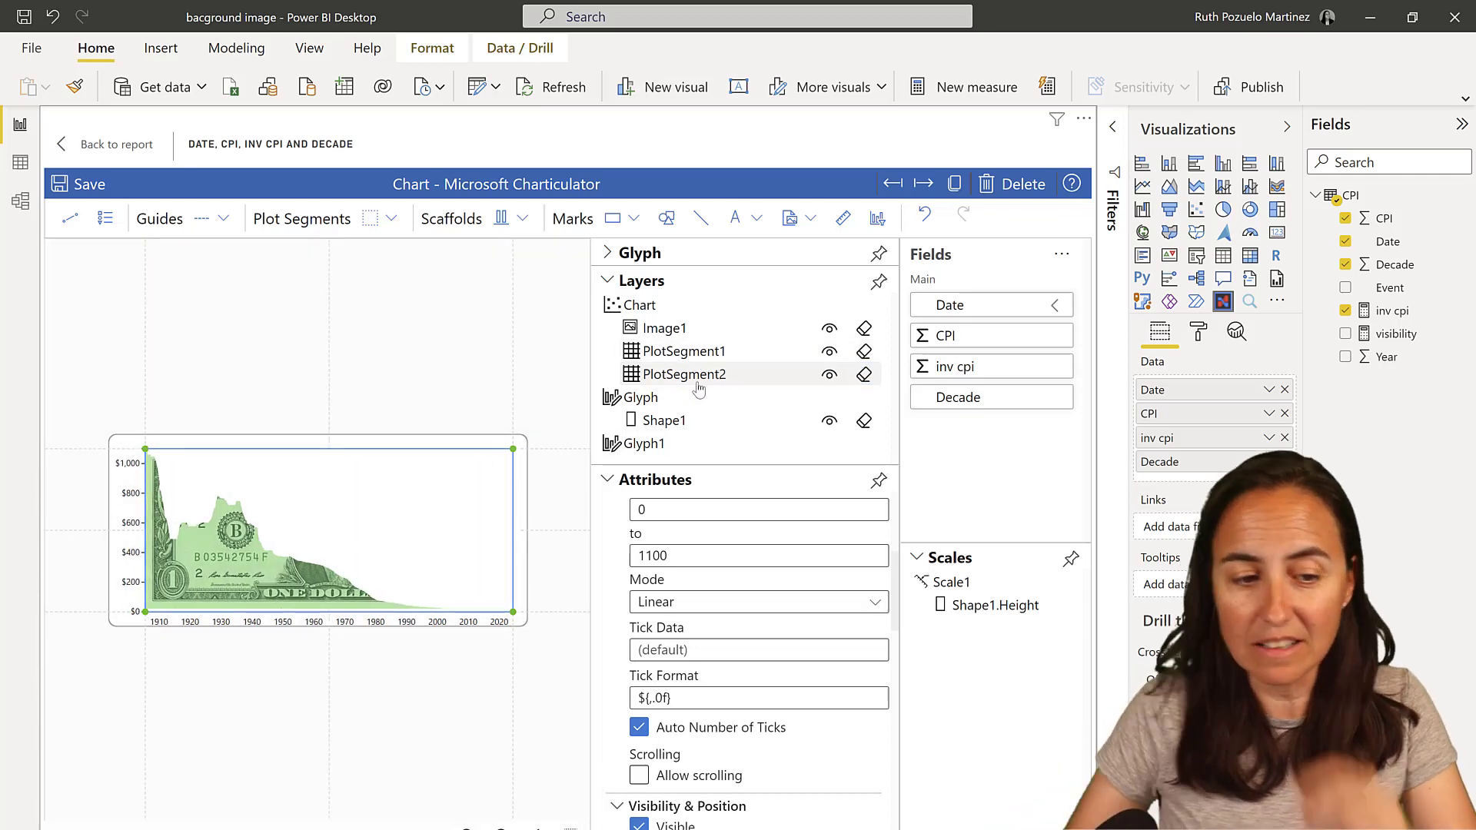
Back on the report page, resize the chart visual wider and taller across the page
click(119, 153)
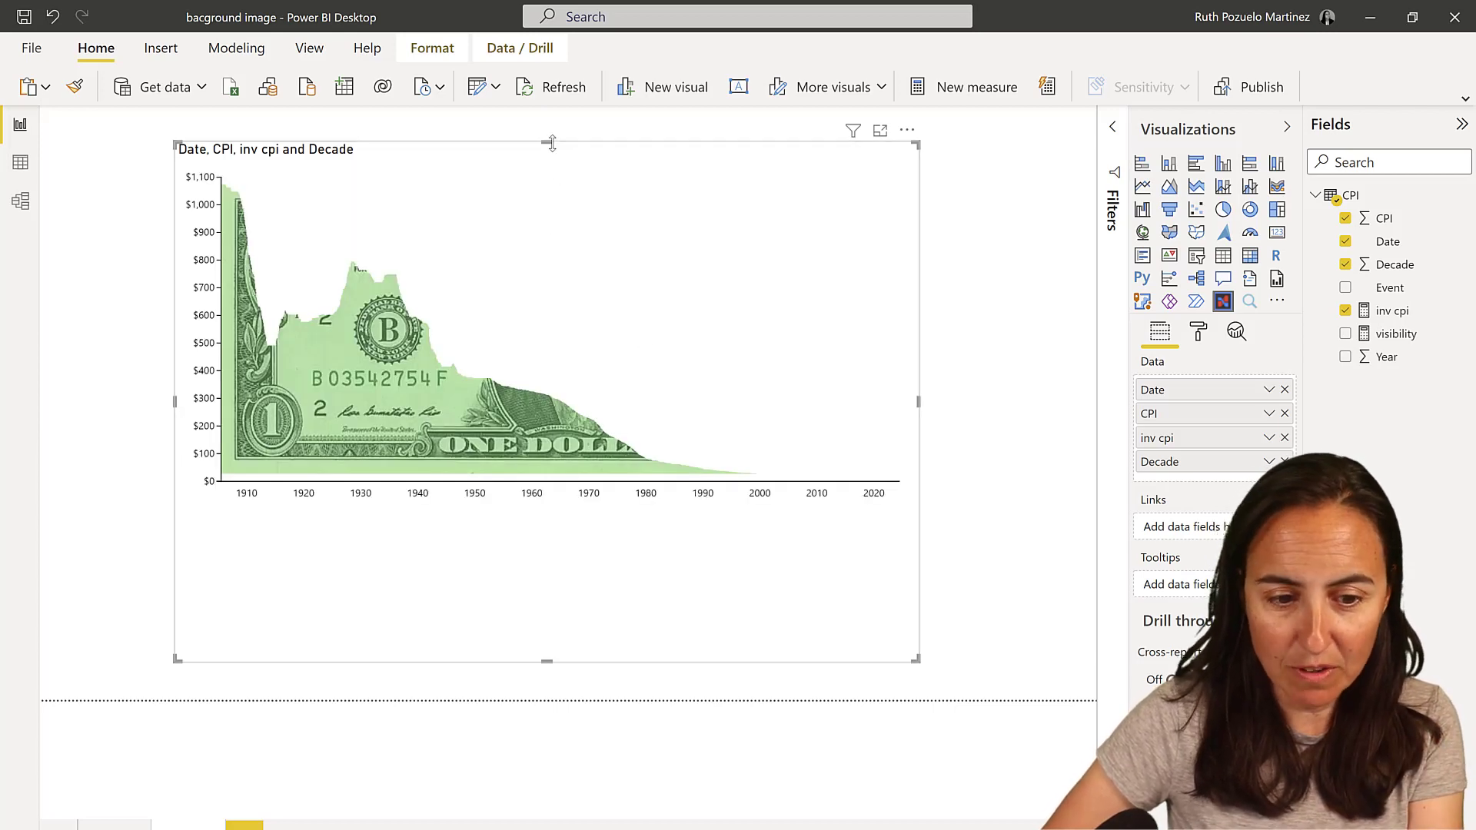
drag(550, 198, 551, 306)
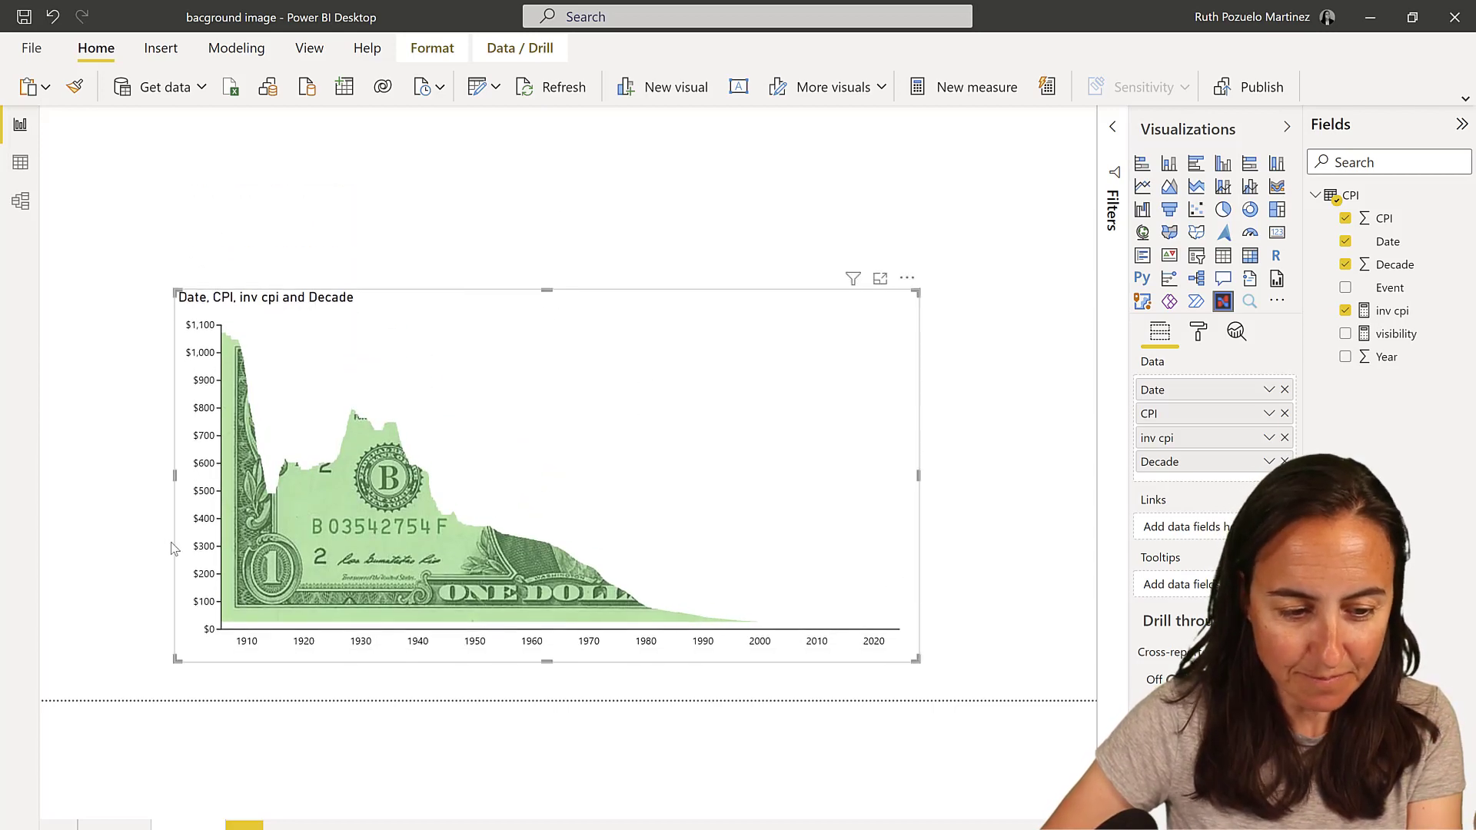
key(Delete)
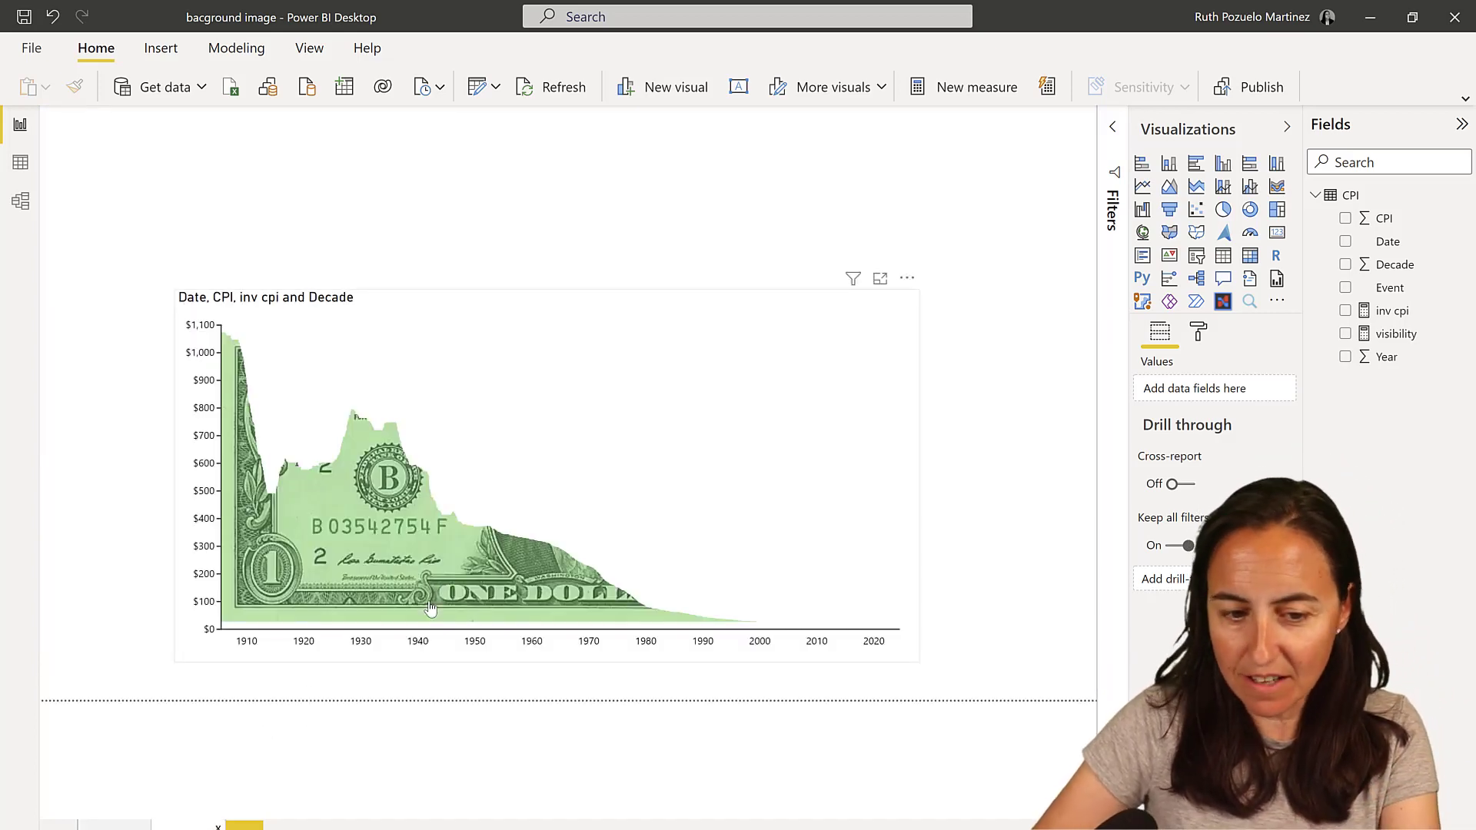
click(906, 372)
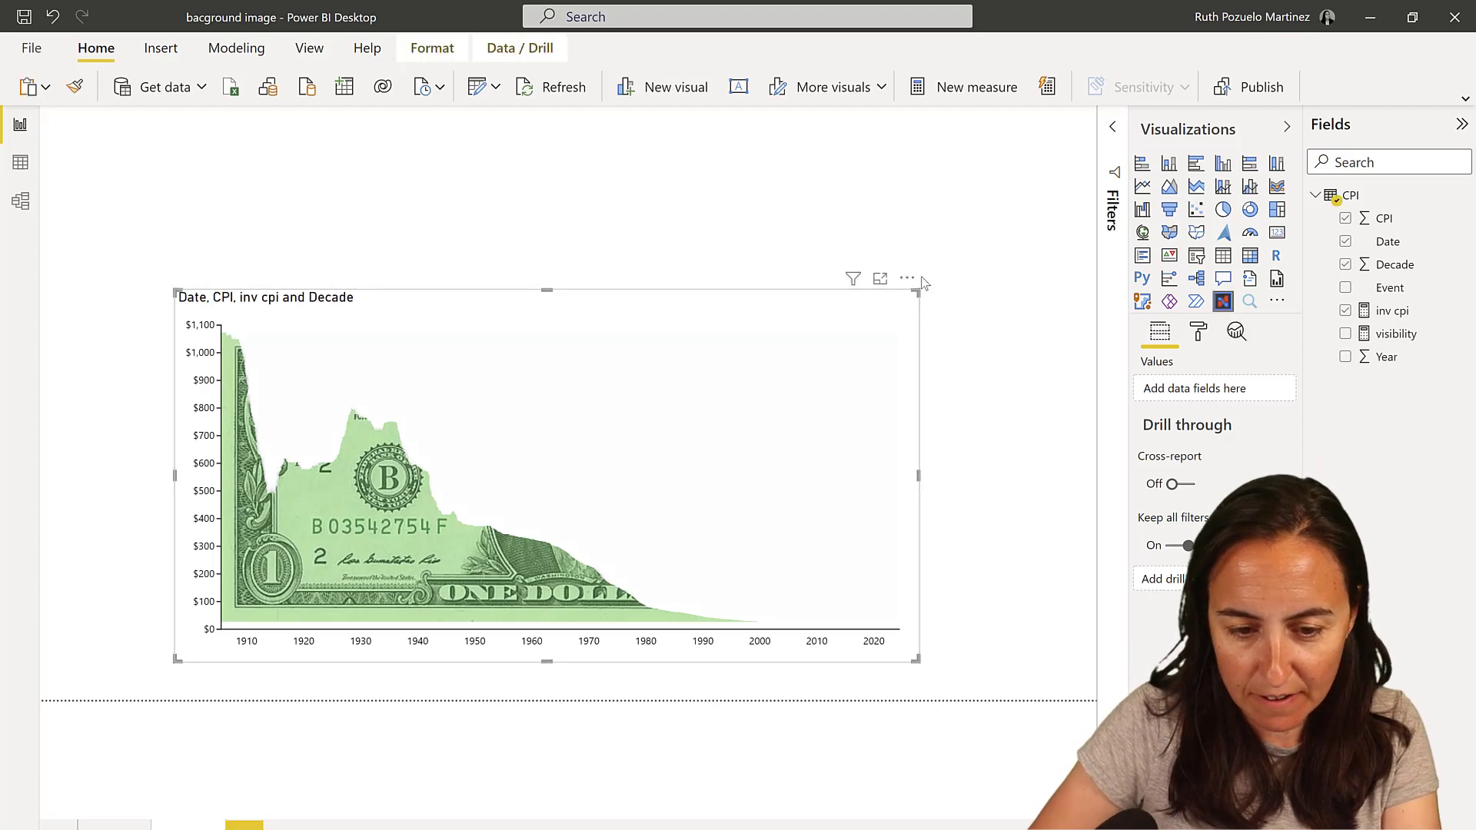
drag(919, 287, 1074, 288)
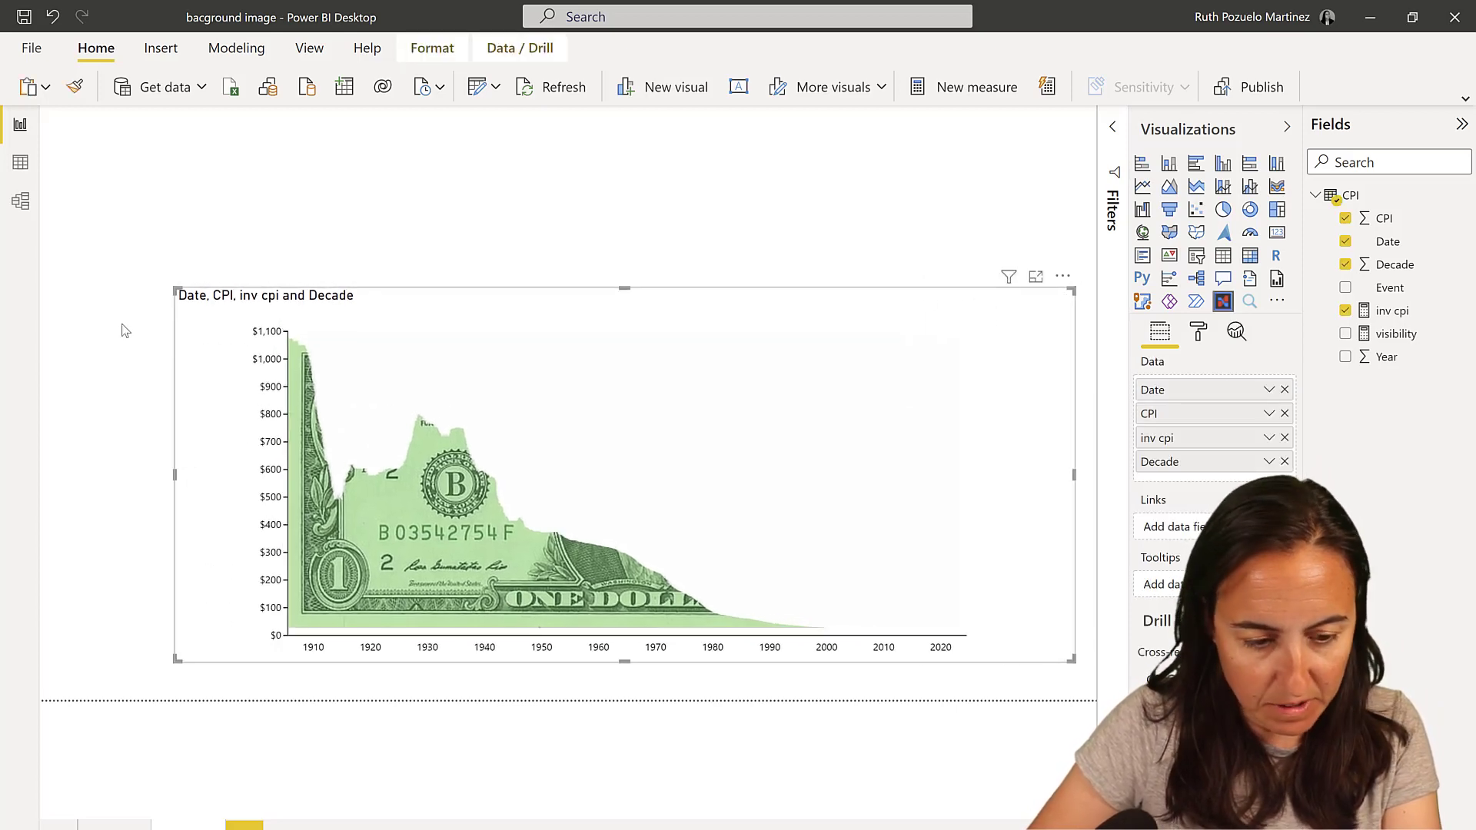
drag(176, 290, 41, 289)
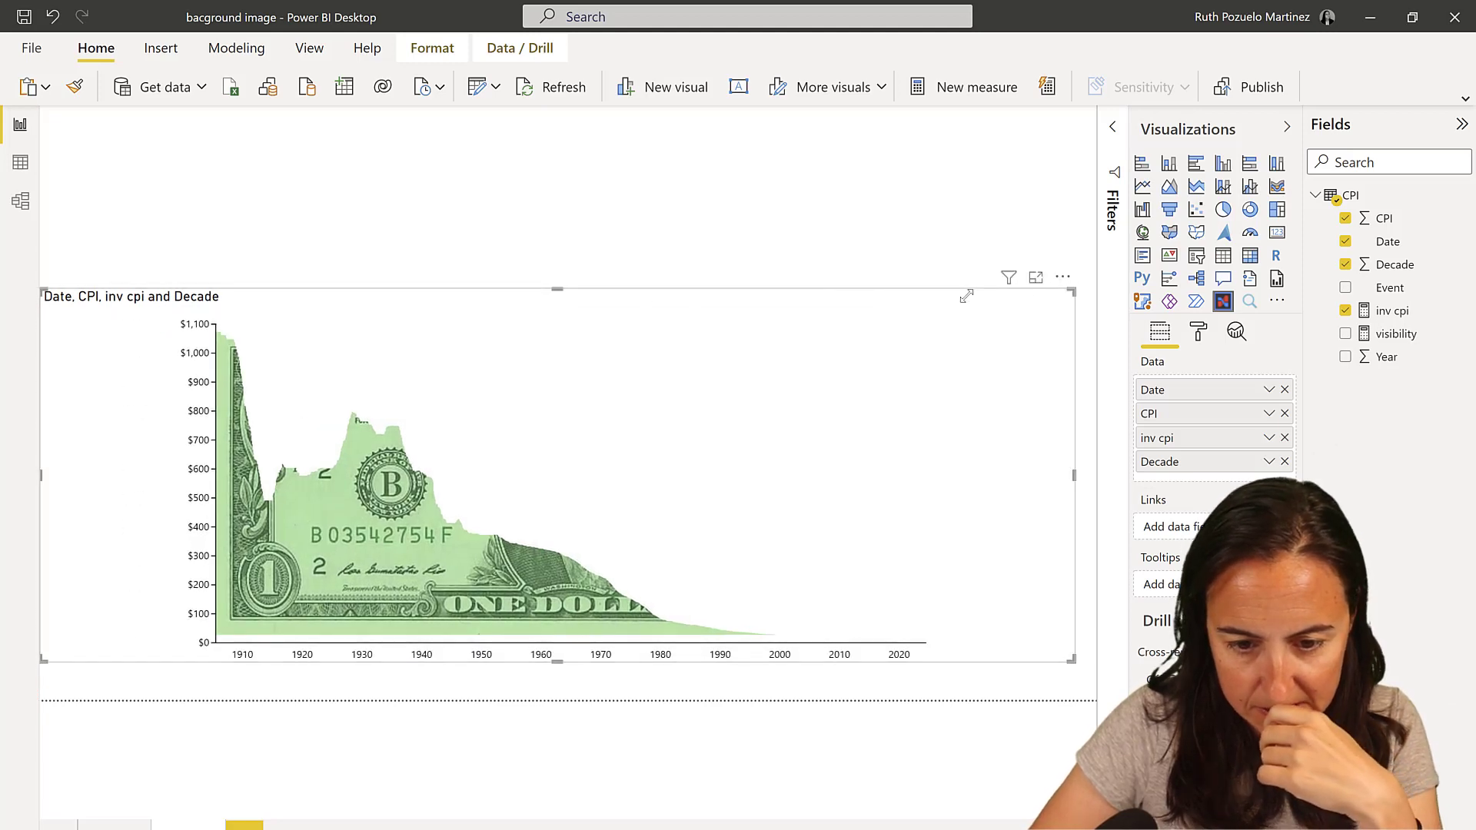
drag(560, 289, 560, 249)
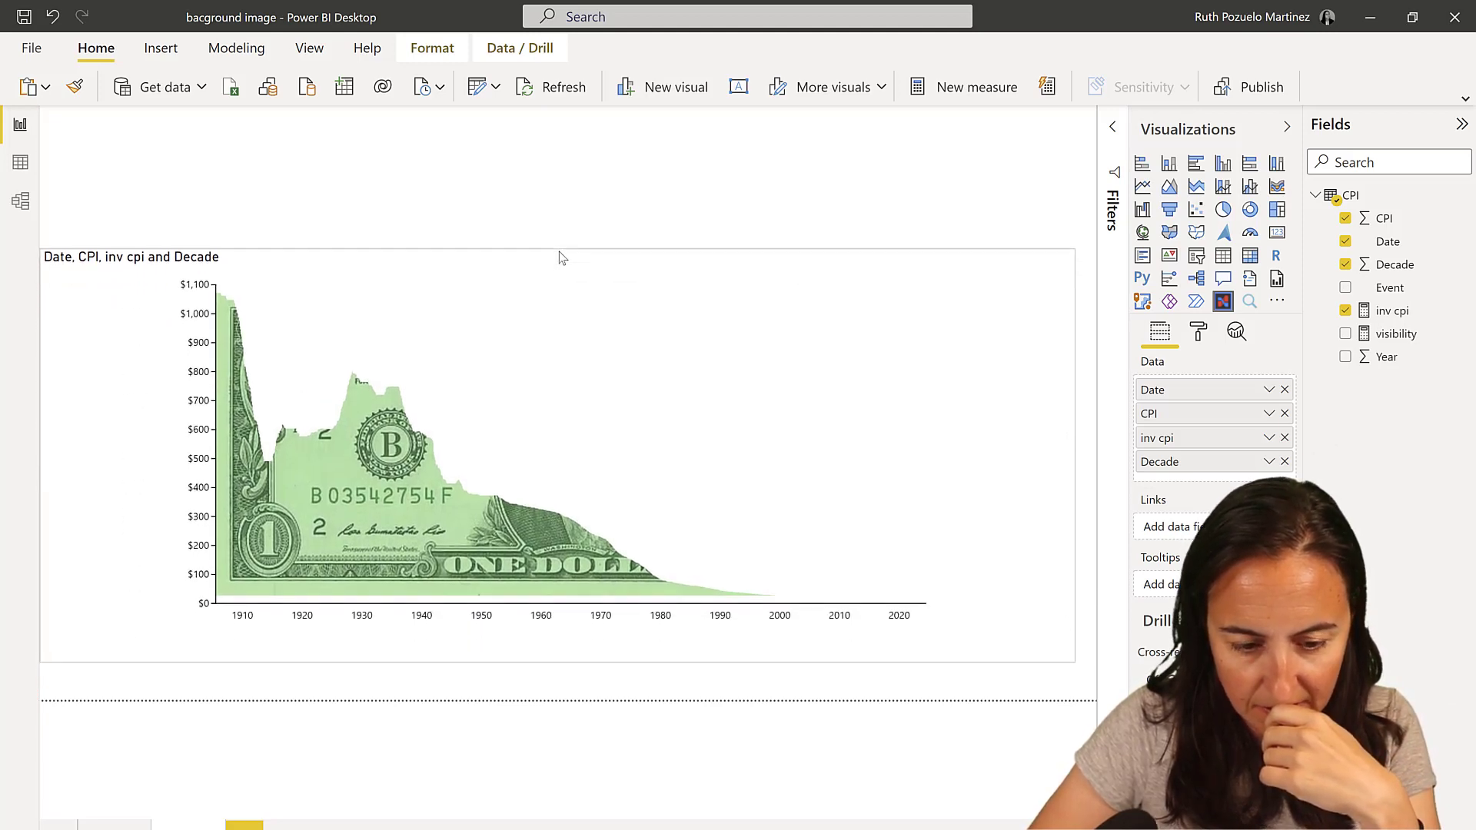
Reopen the visual for editing and add the Event field to its data
click(1066, 238)
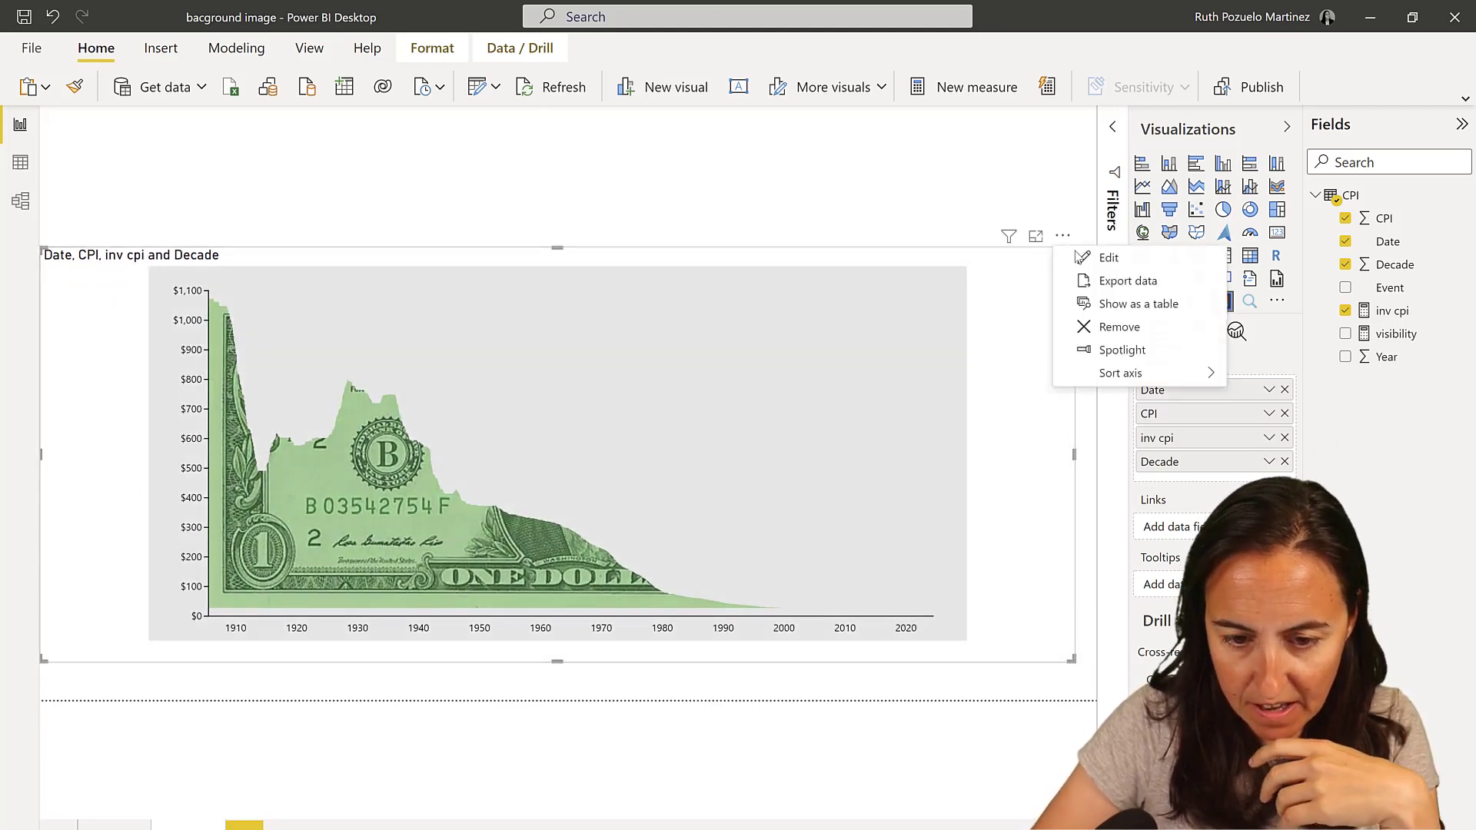
click(1073, 263)
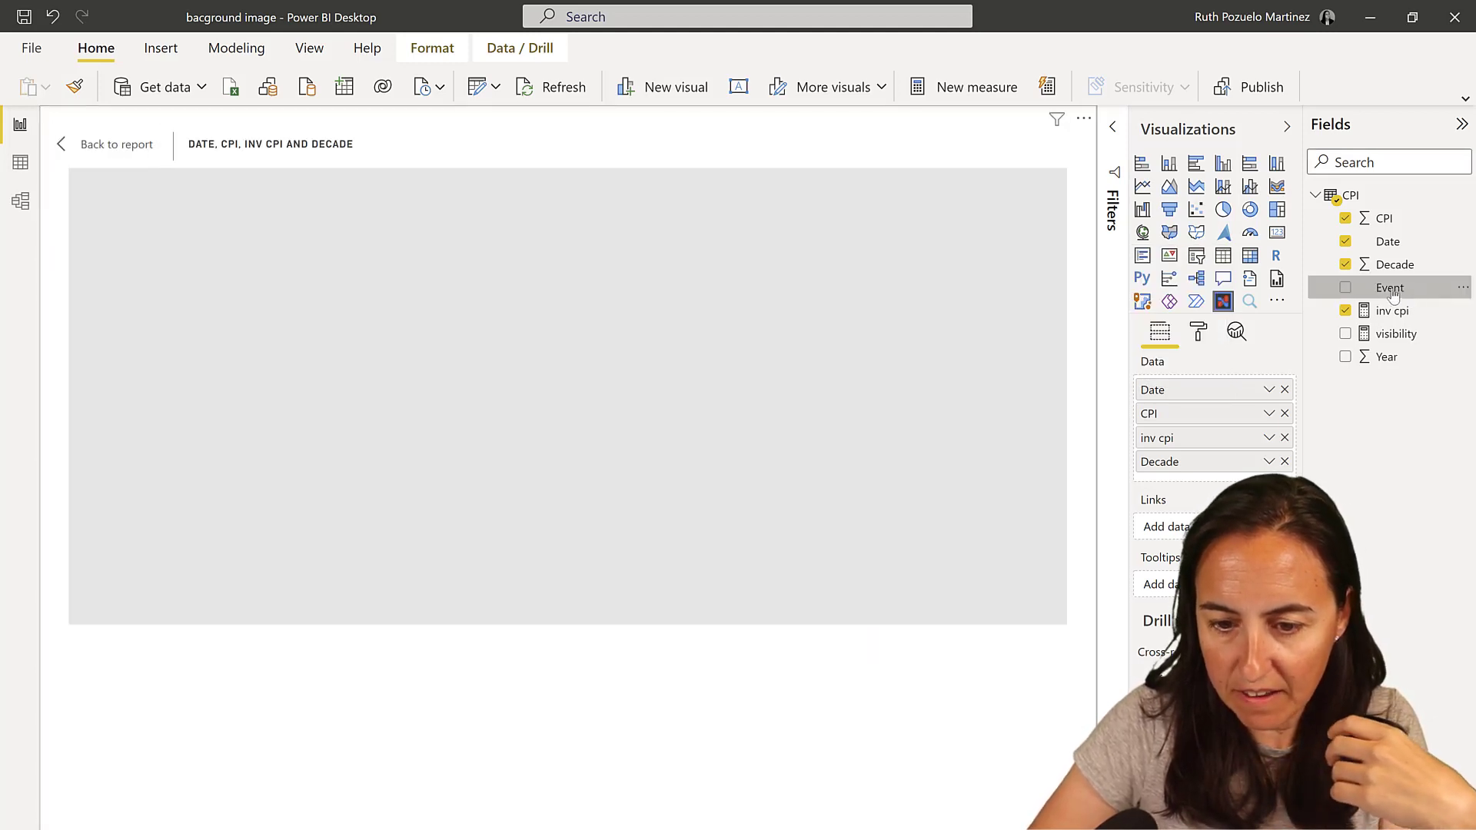
drag(1393, 294, 1209, 484)
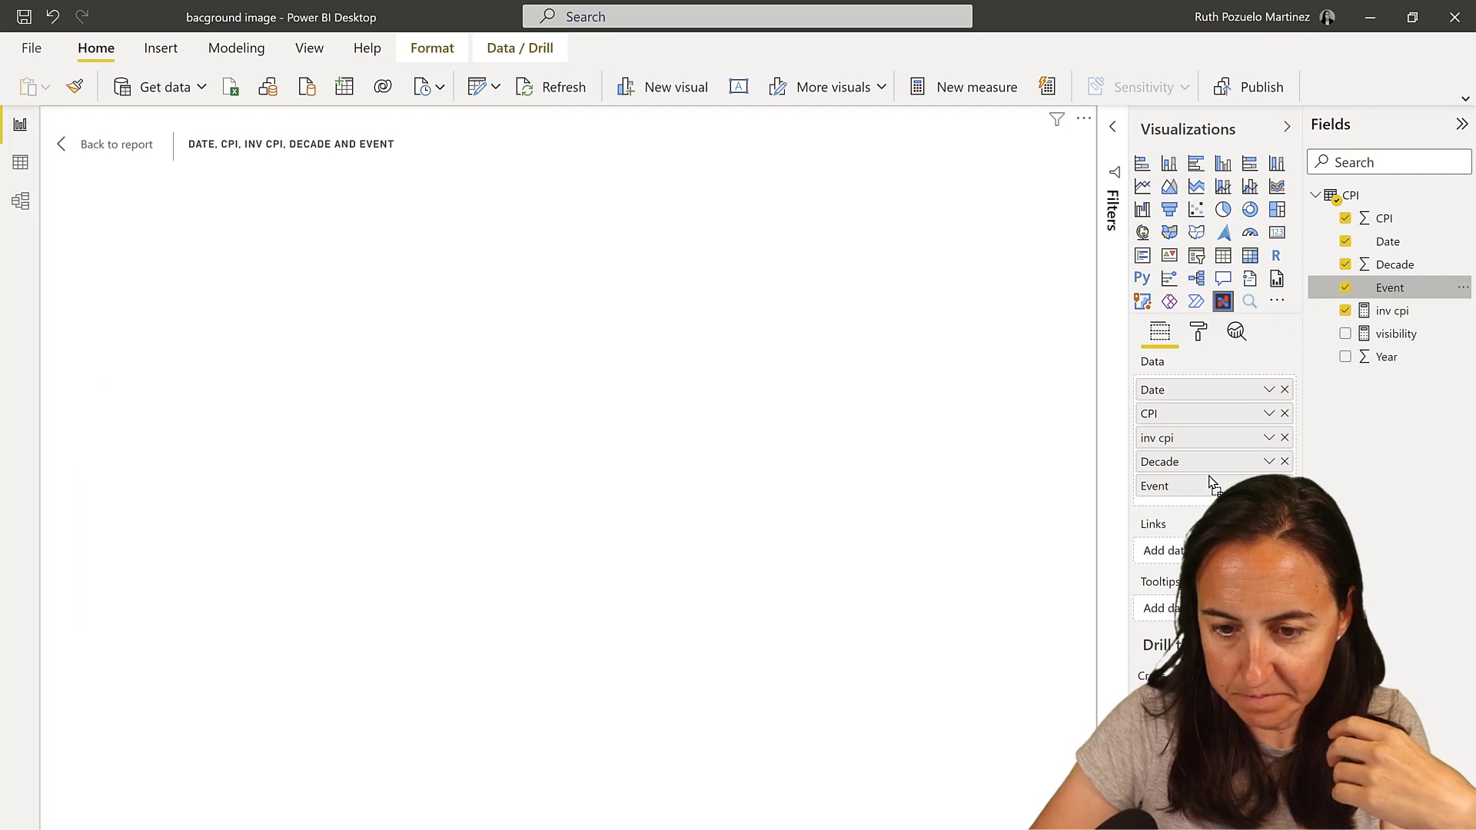
In Data view, sort the CPI table by Event descending and widen the Event column
click(20, 163)
scroll(376, 412, down, 20)
click(308, 150)
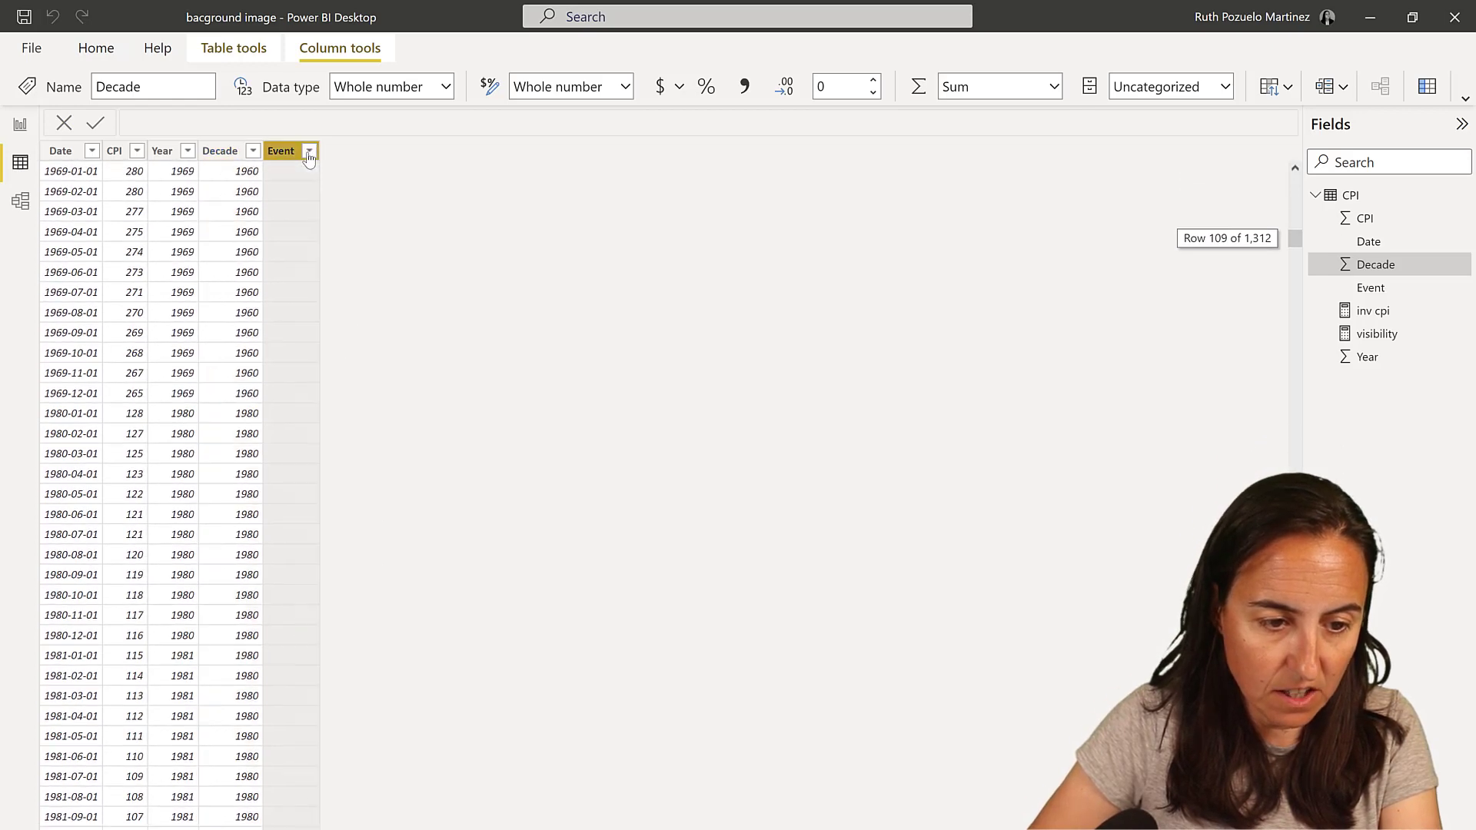
click(377, 198)
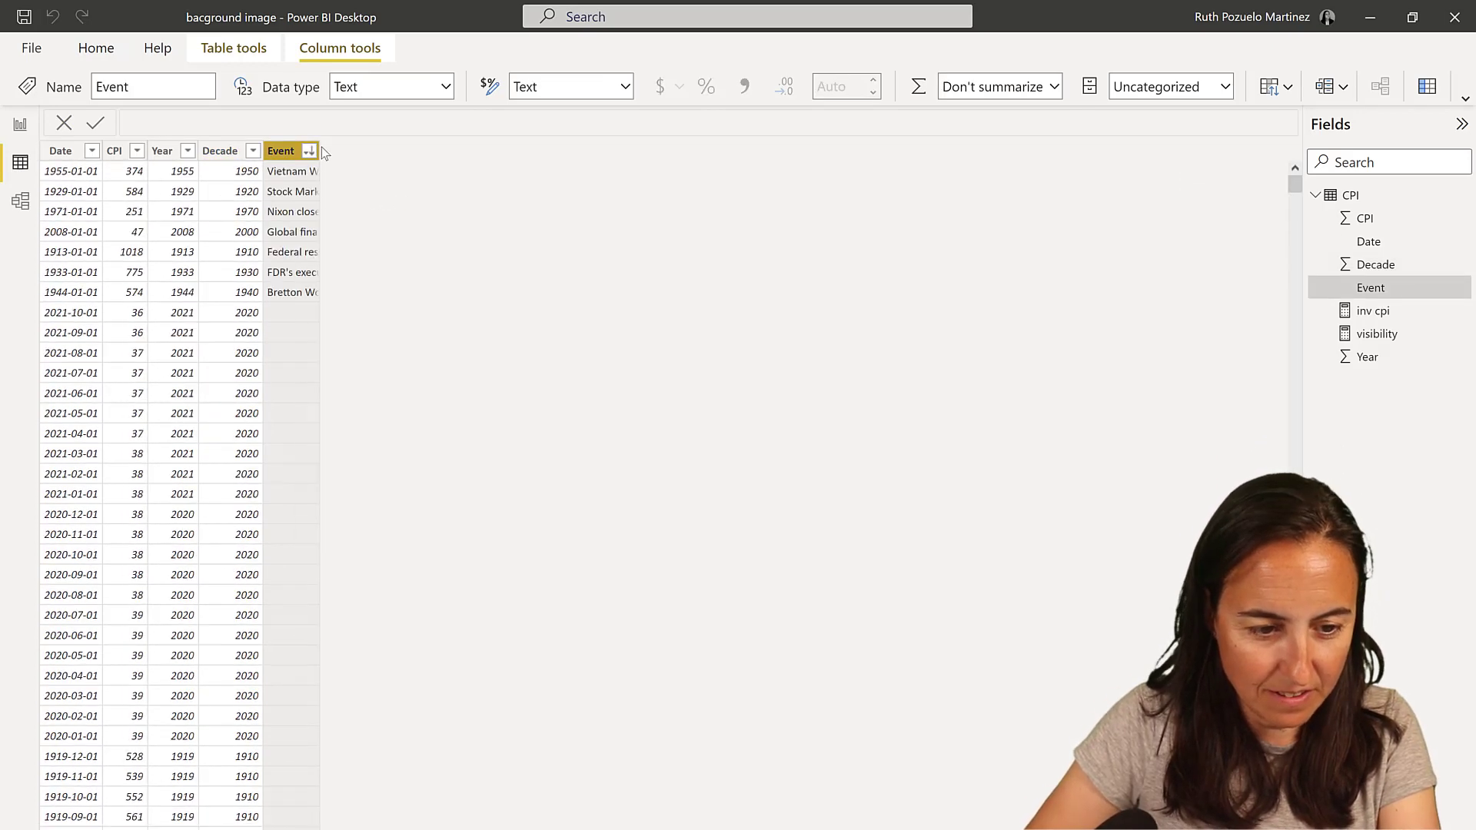
drag(319, 151, 580, 151)
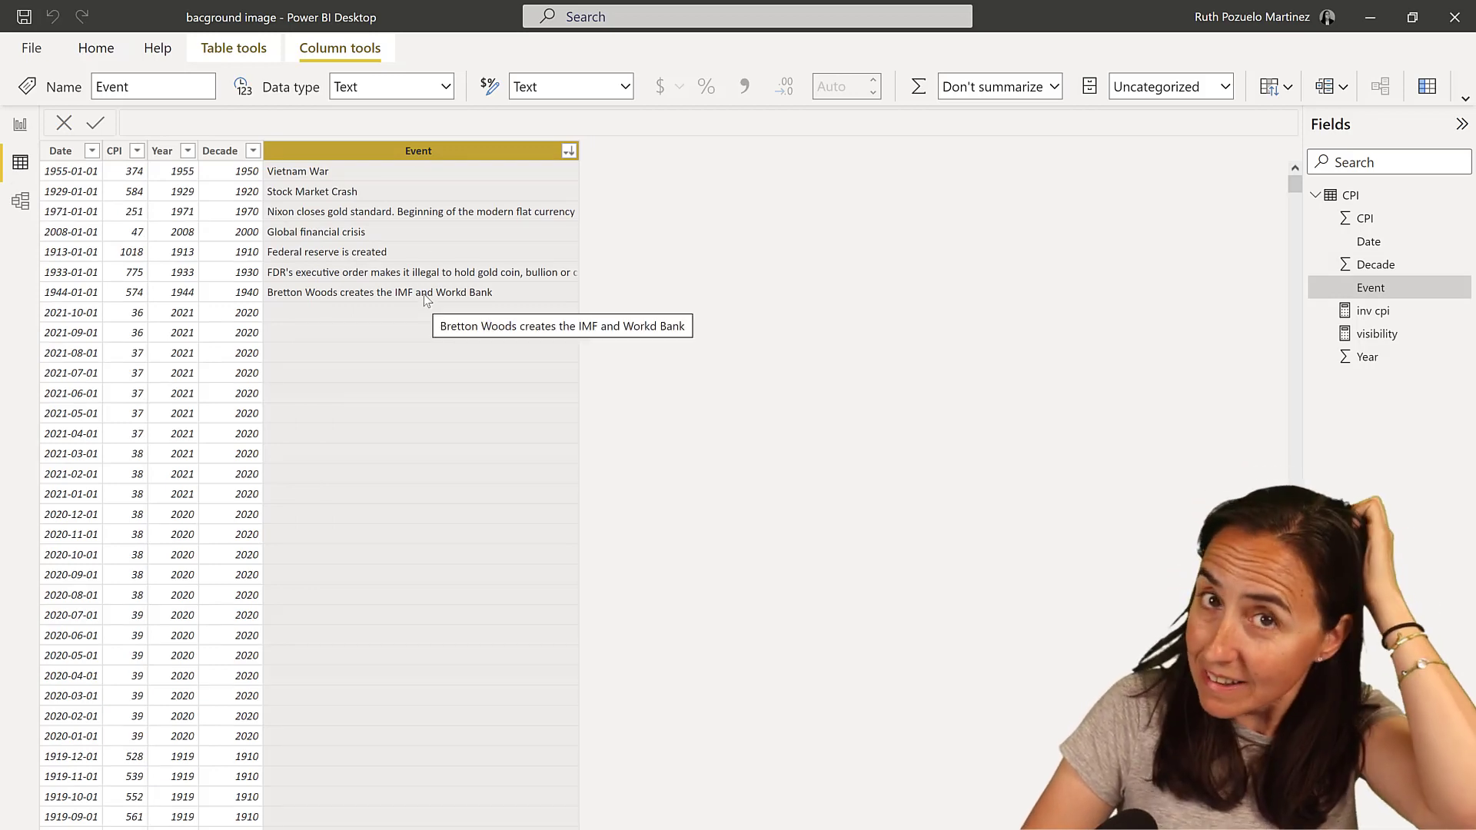
click(20, 124)
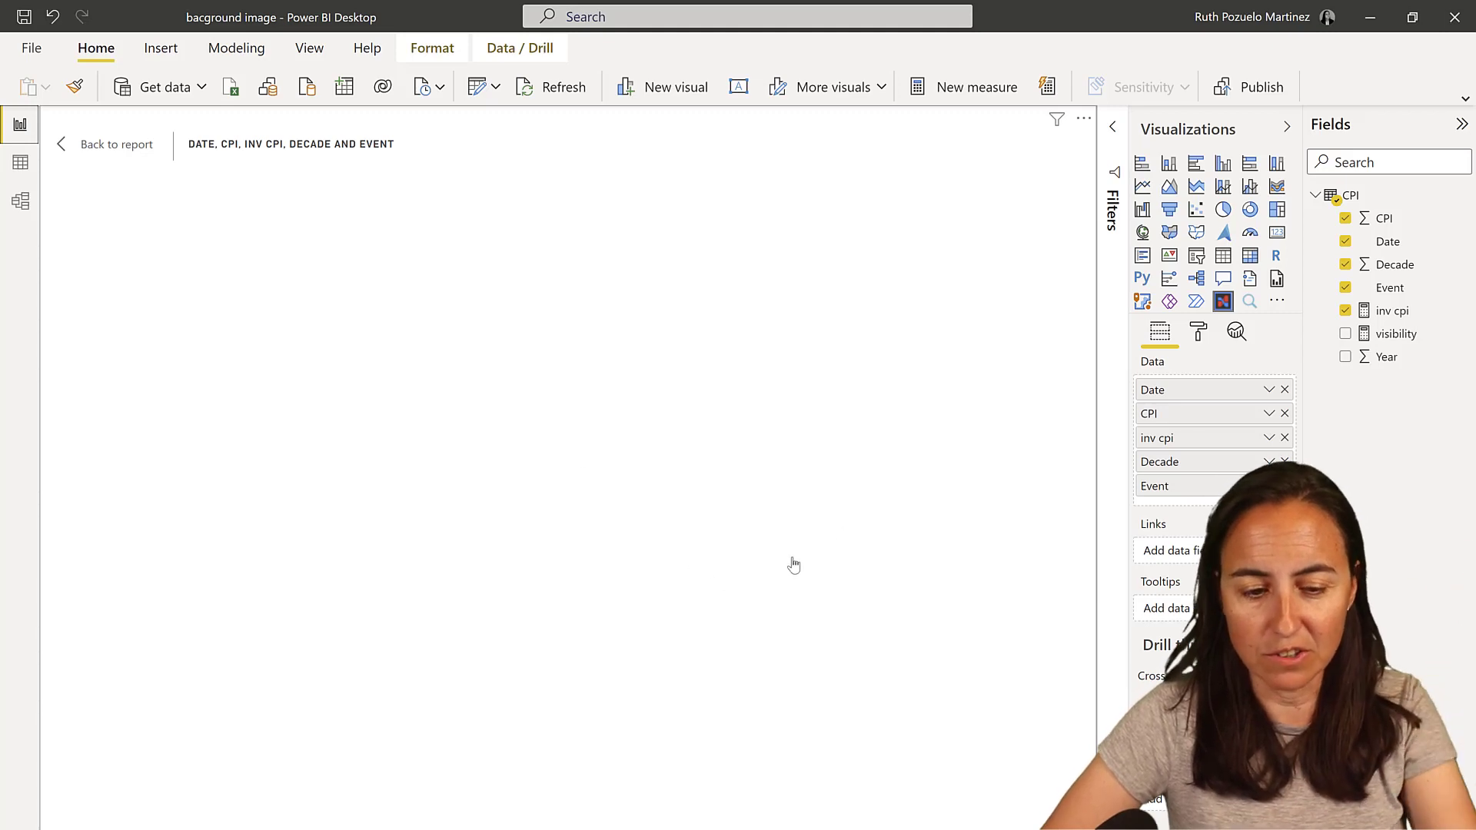
Leave focus mode and open the dollar-bill chart in Charticulator via More options > Edit
click(117, 146)
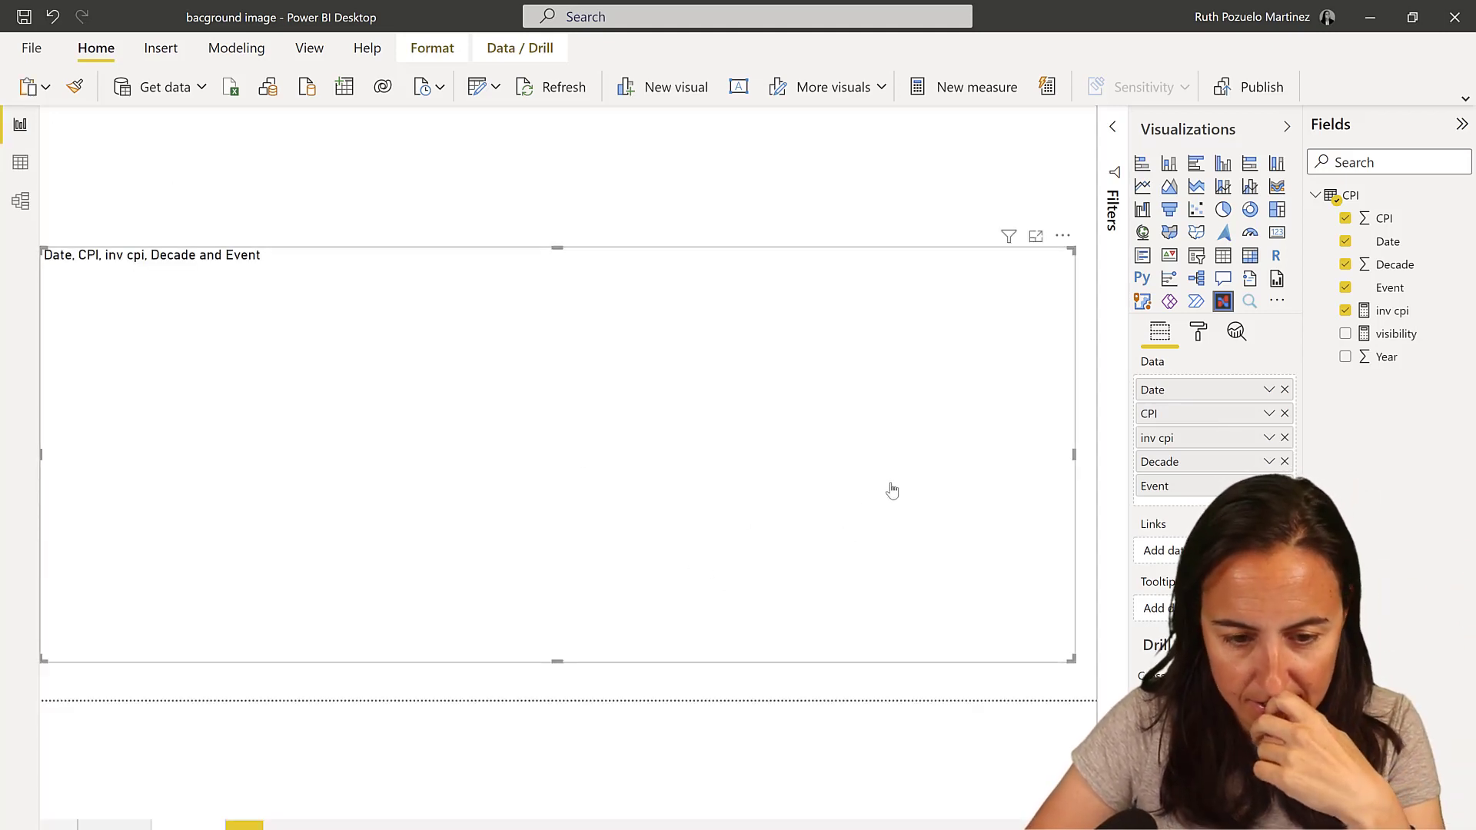
click(1063, 237)
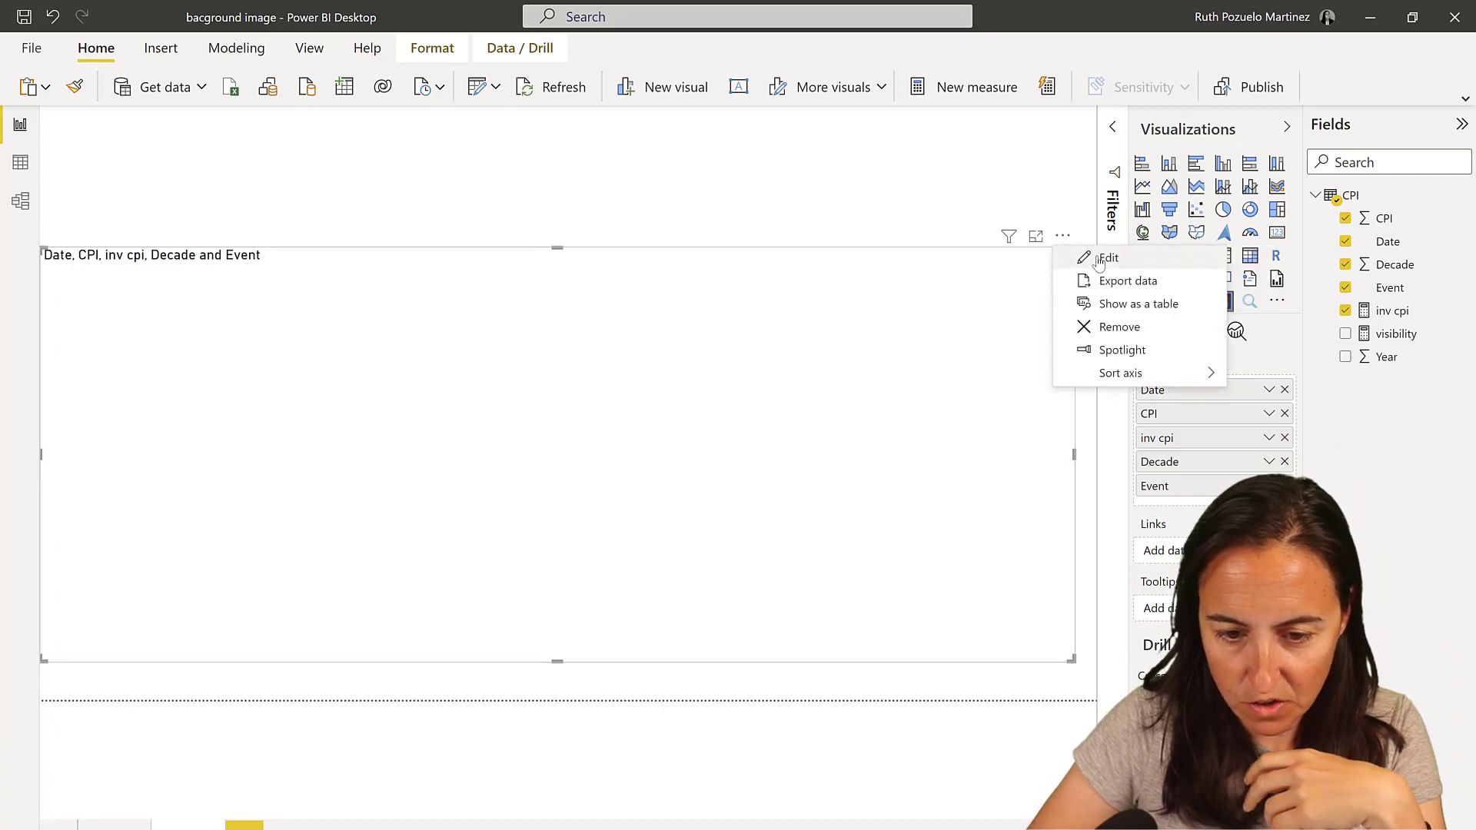
click(1095, 254)
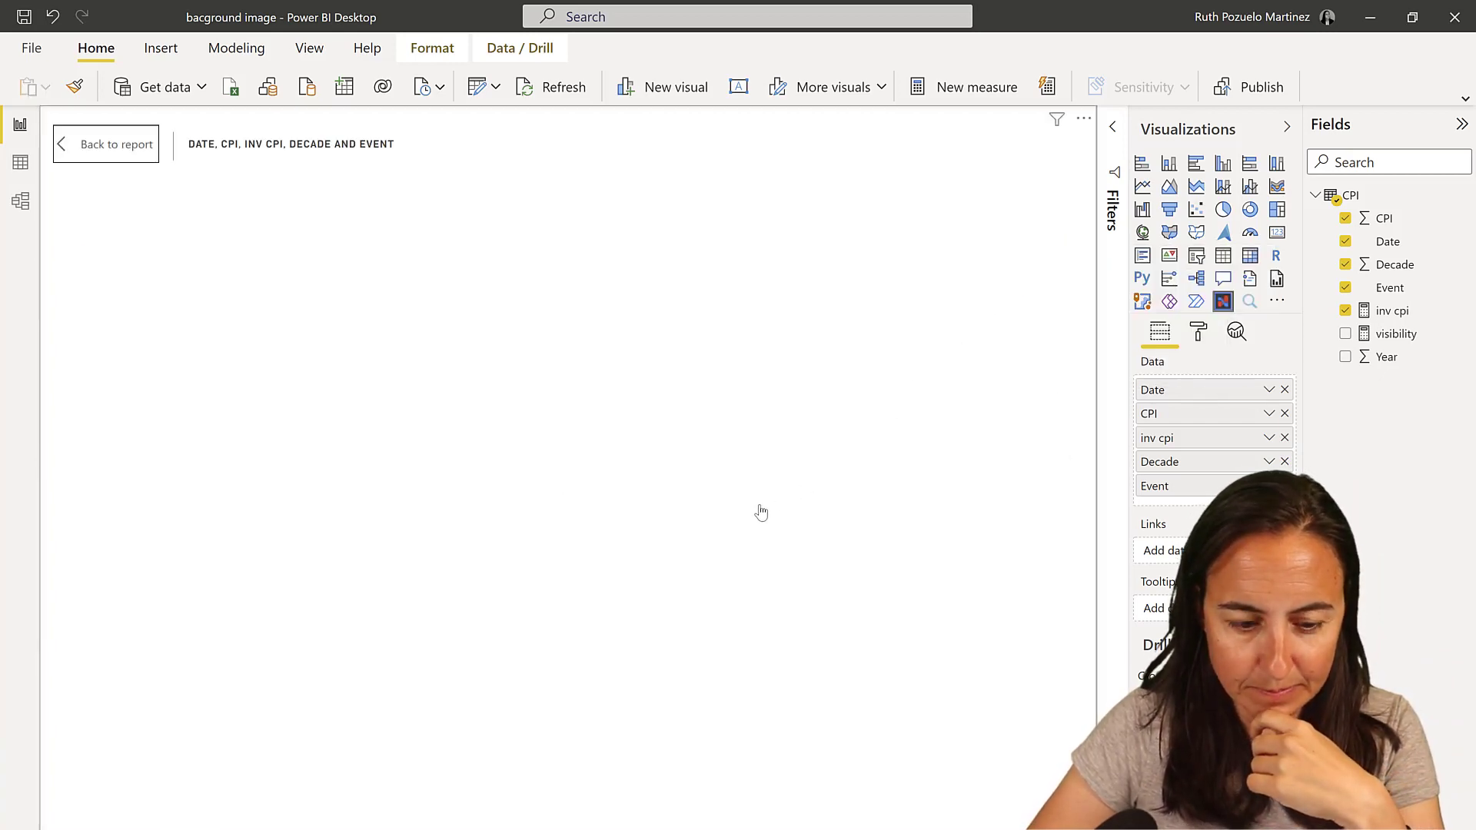
click(77, 150)
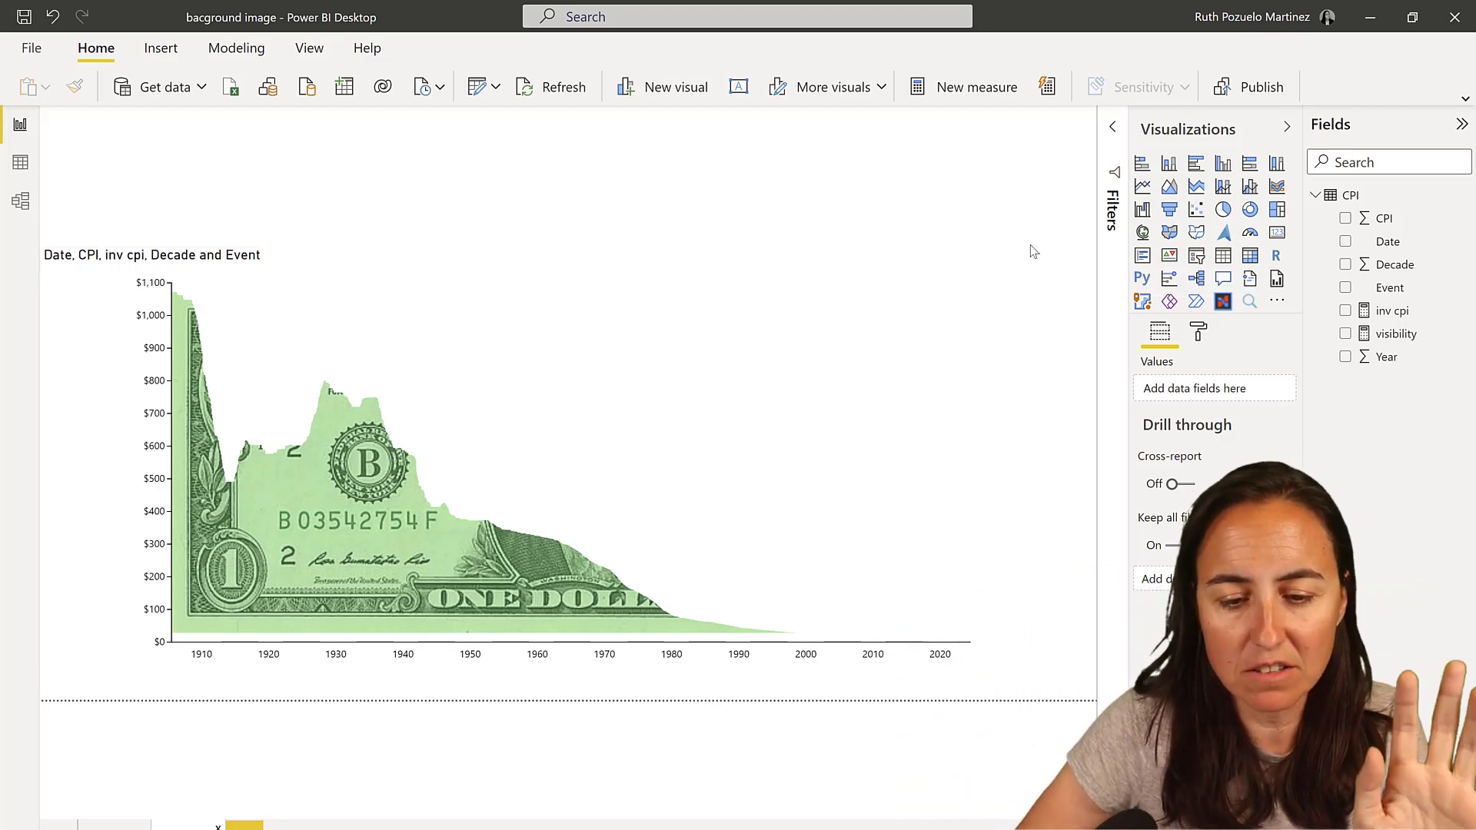
click(1061, 240)
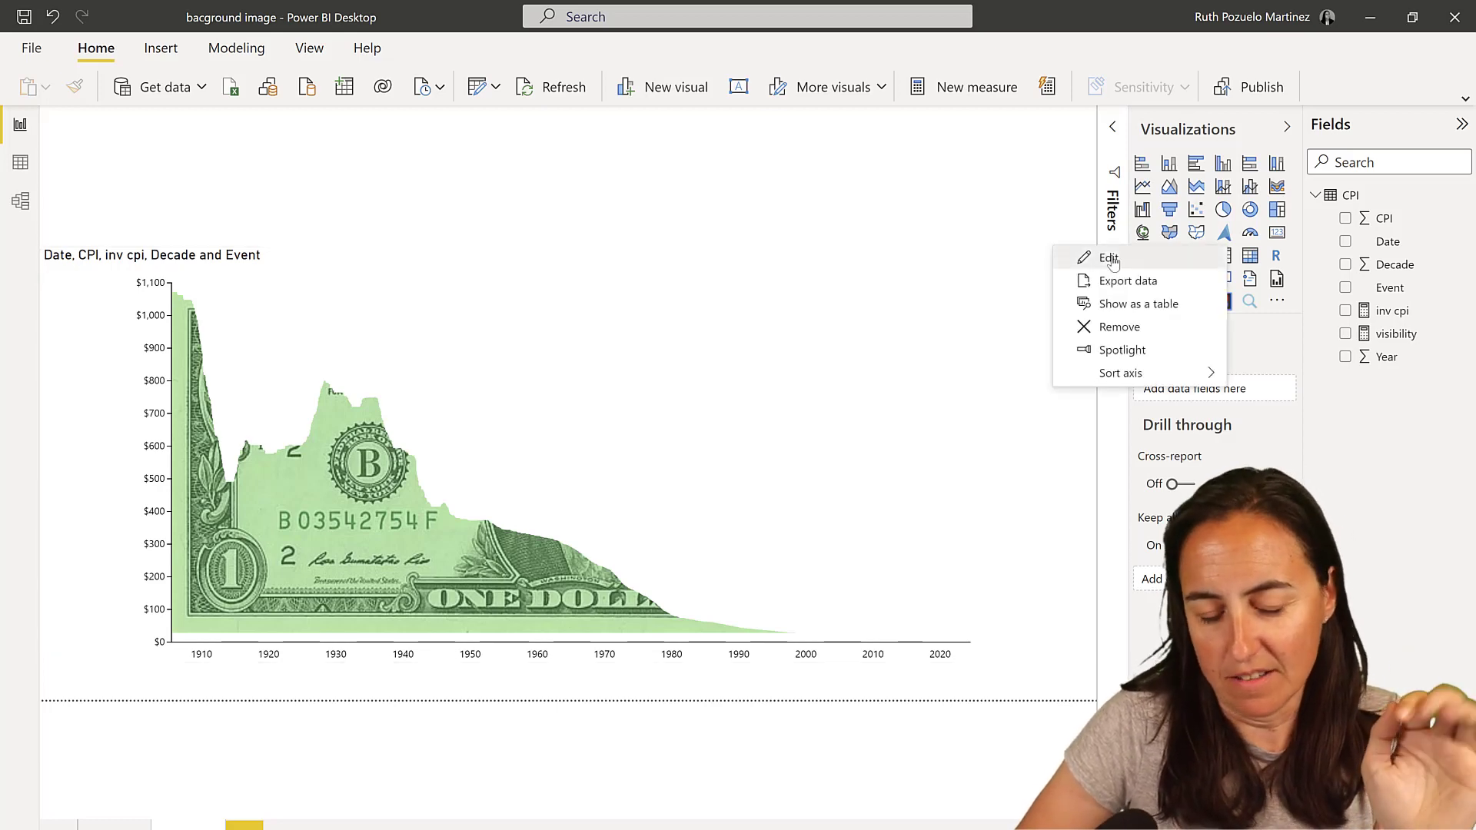
click(1085, 253)
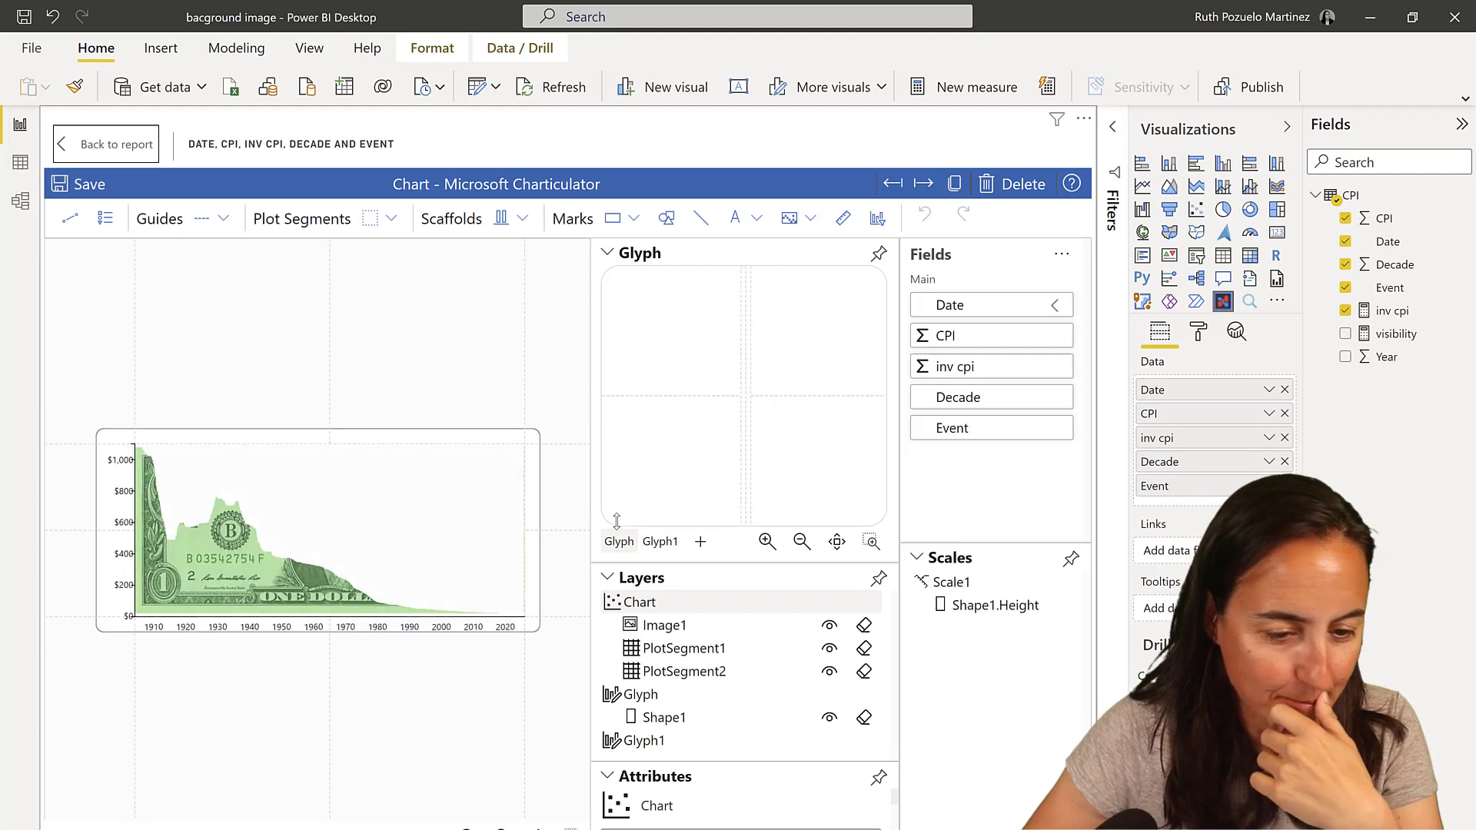
Add a circle Symbol mark to the second plot segment's glyph
click(714, 673)
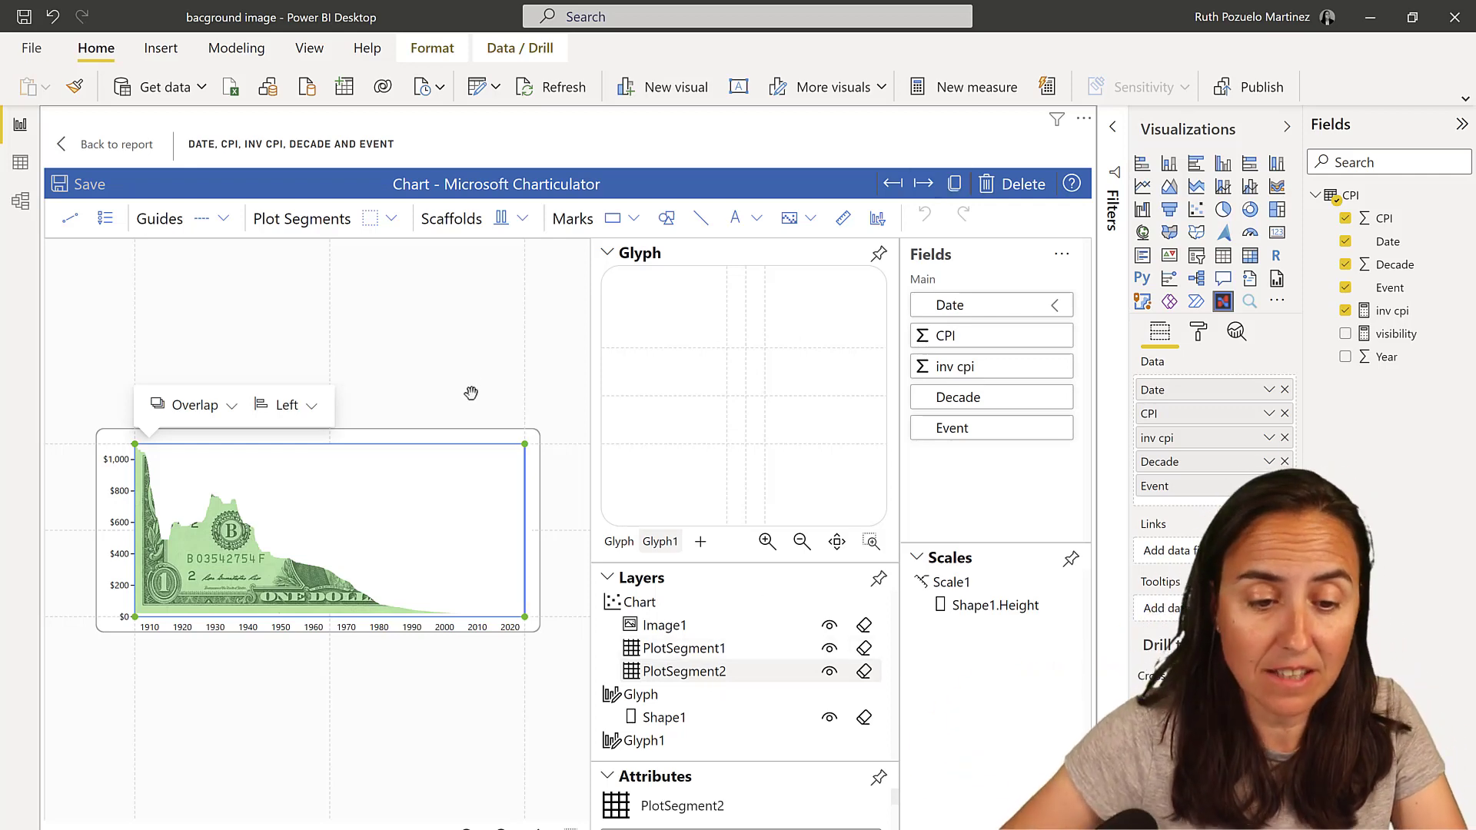
drag(667, 218, 778, 445)
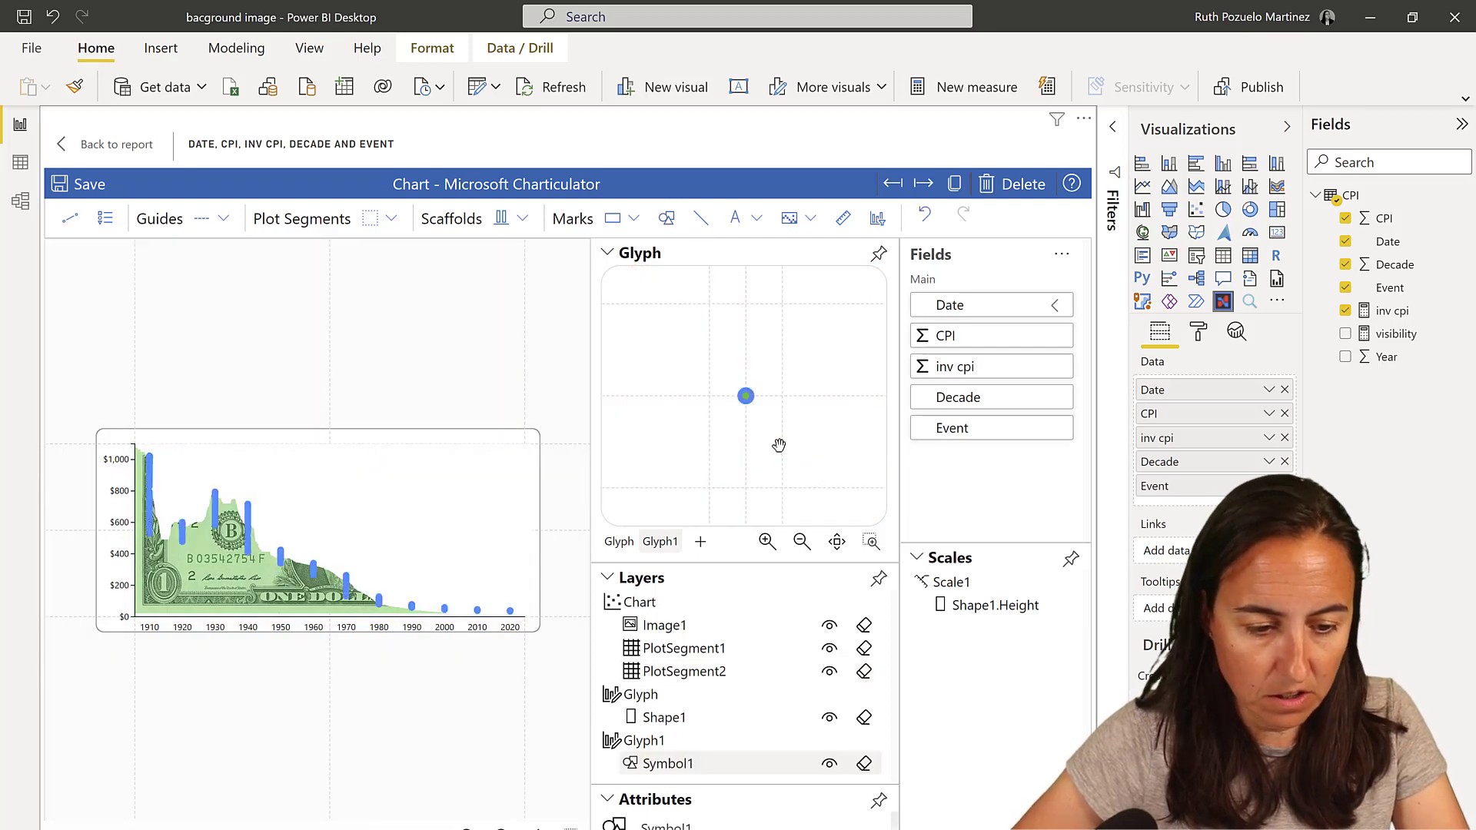
click(608, 253)
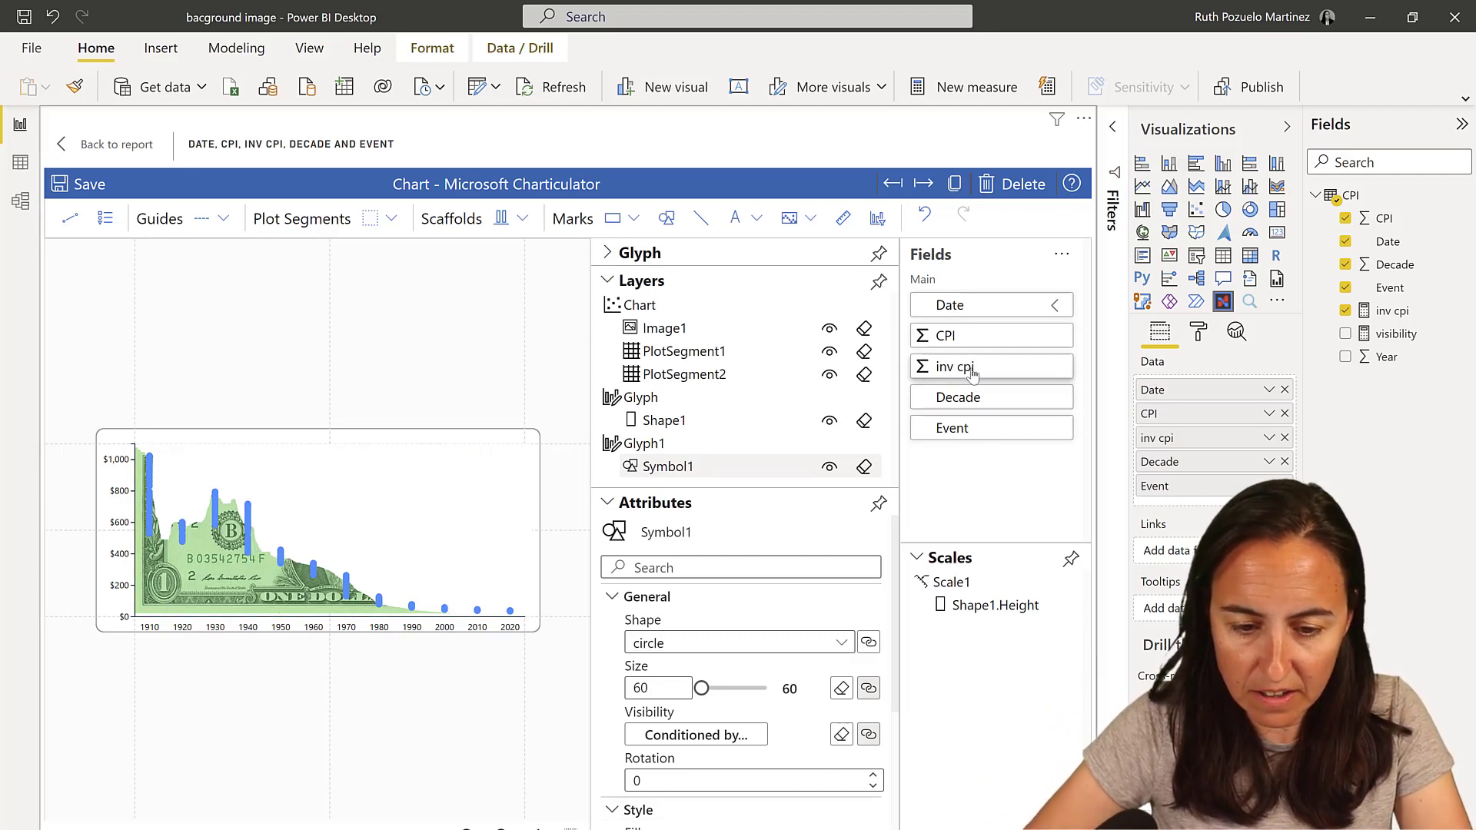
Map Event to marker visibility, hiding markers for rows with a blank Event
drag(953, 428, 682, 734)
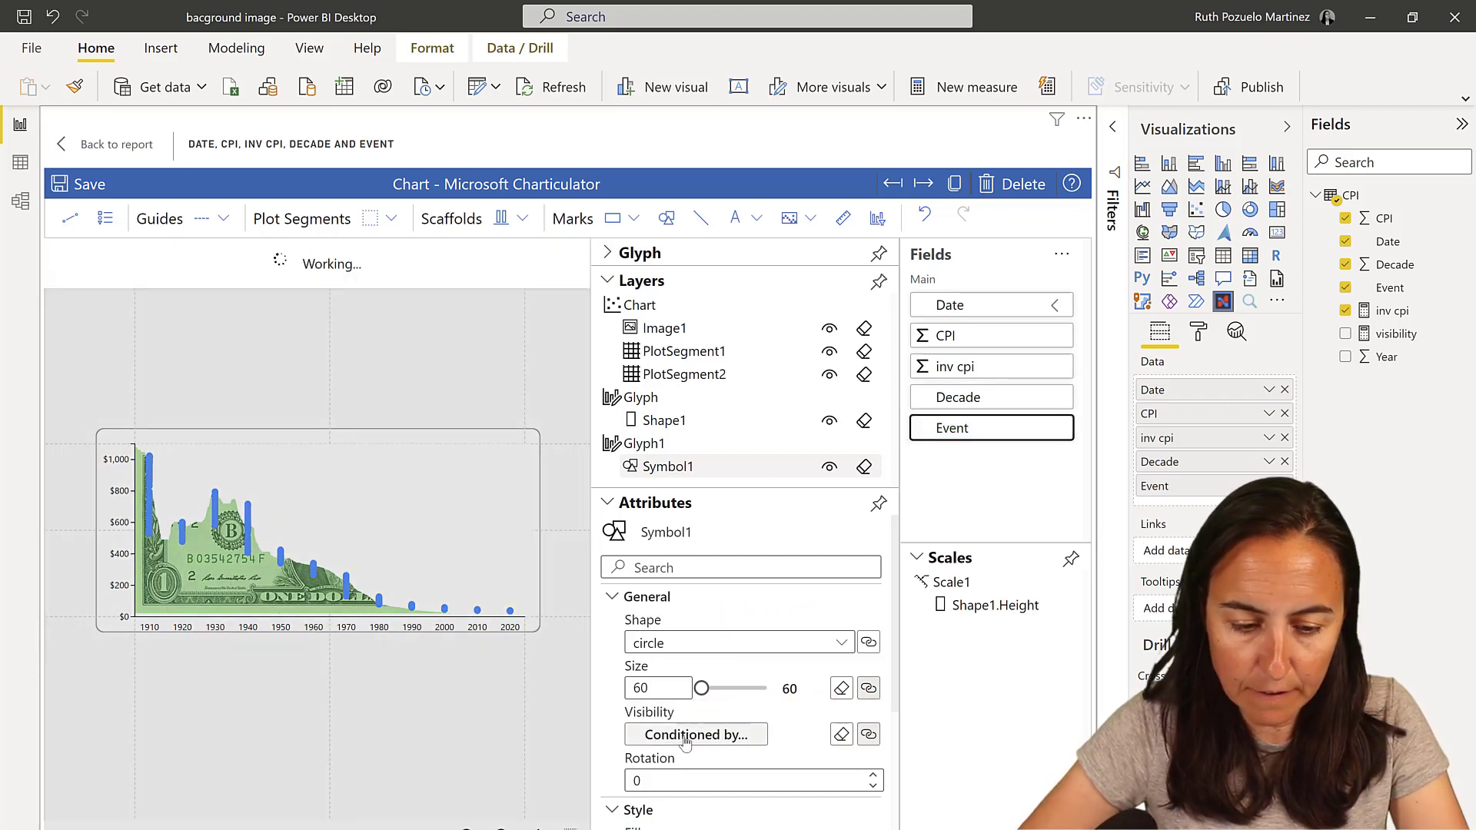
click(690, 737)
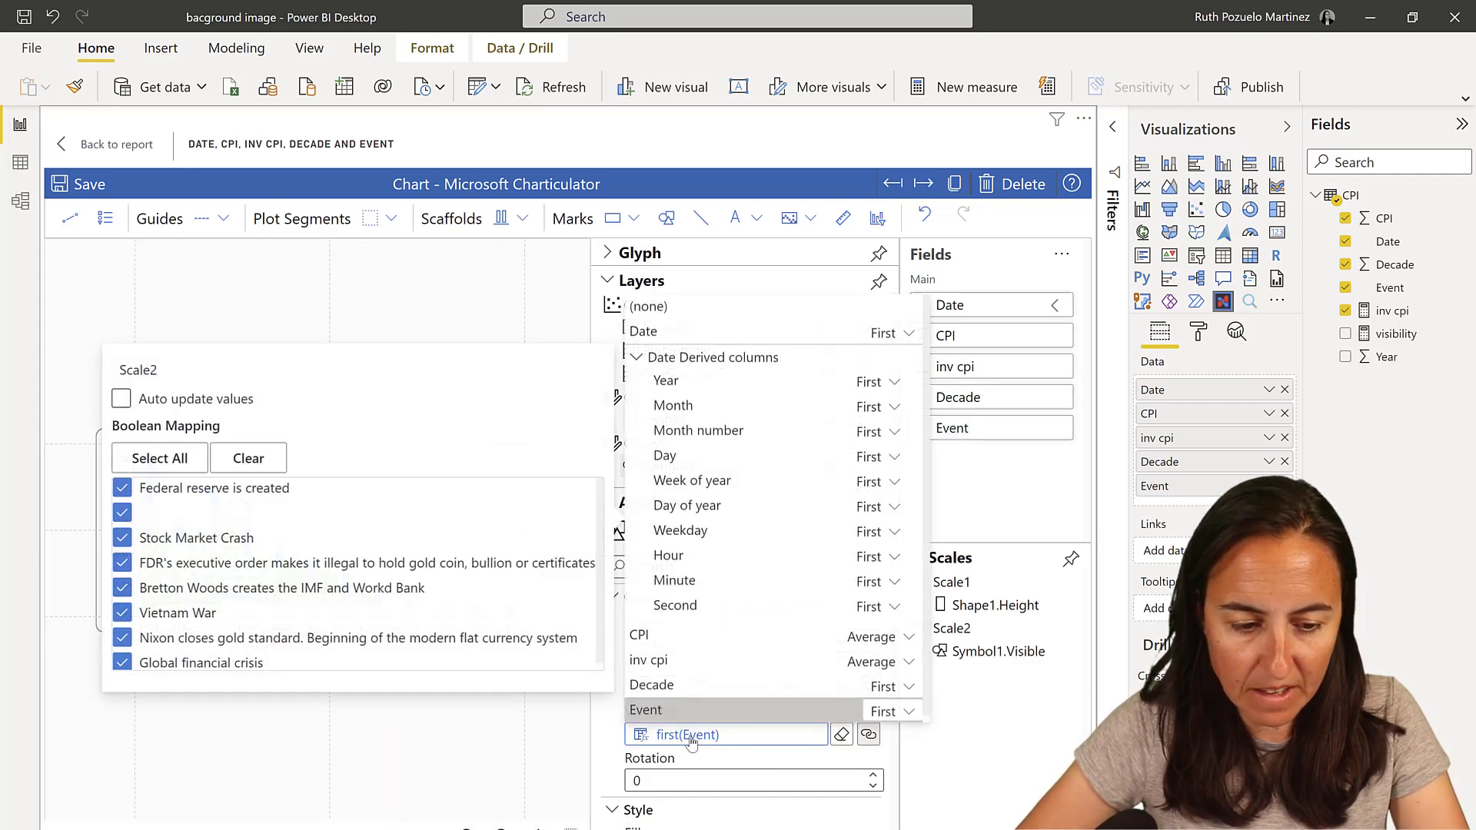
click(126, 516)
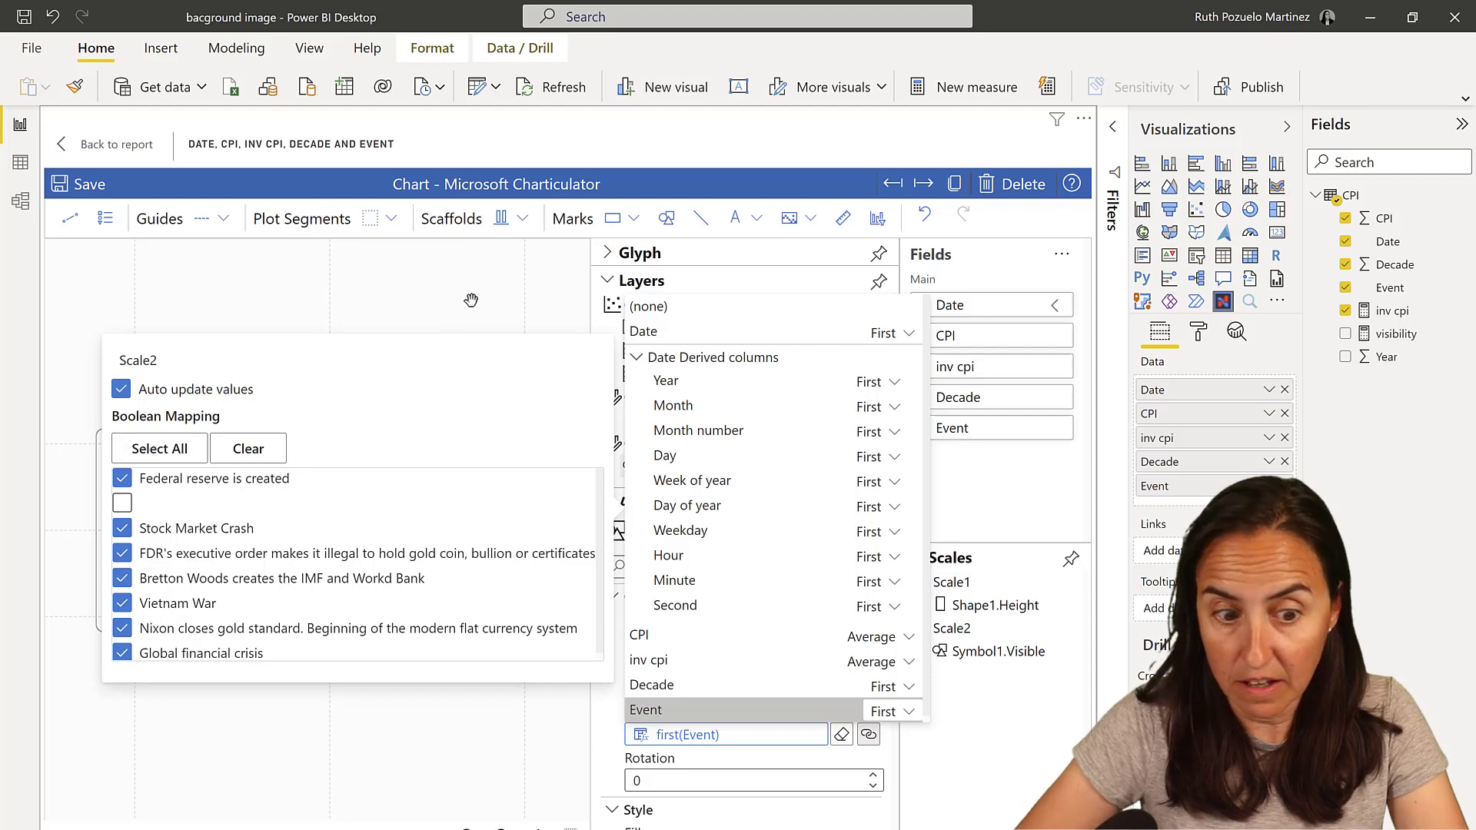
click(472, 299)
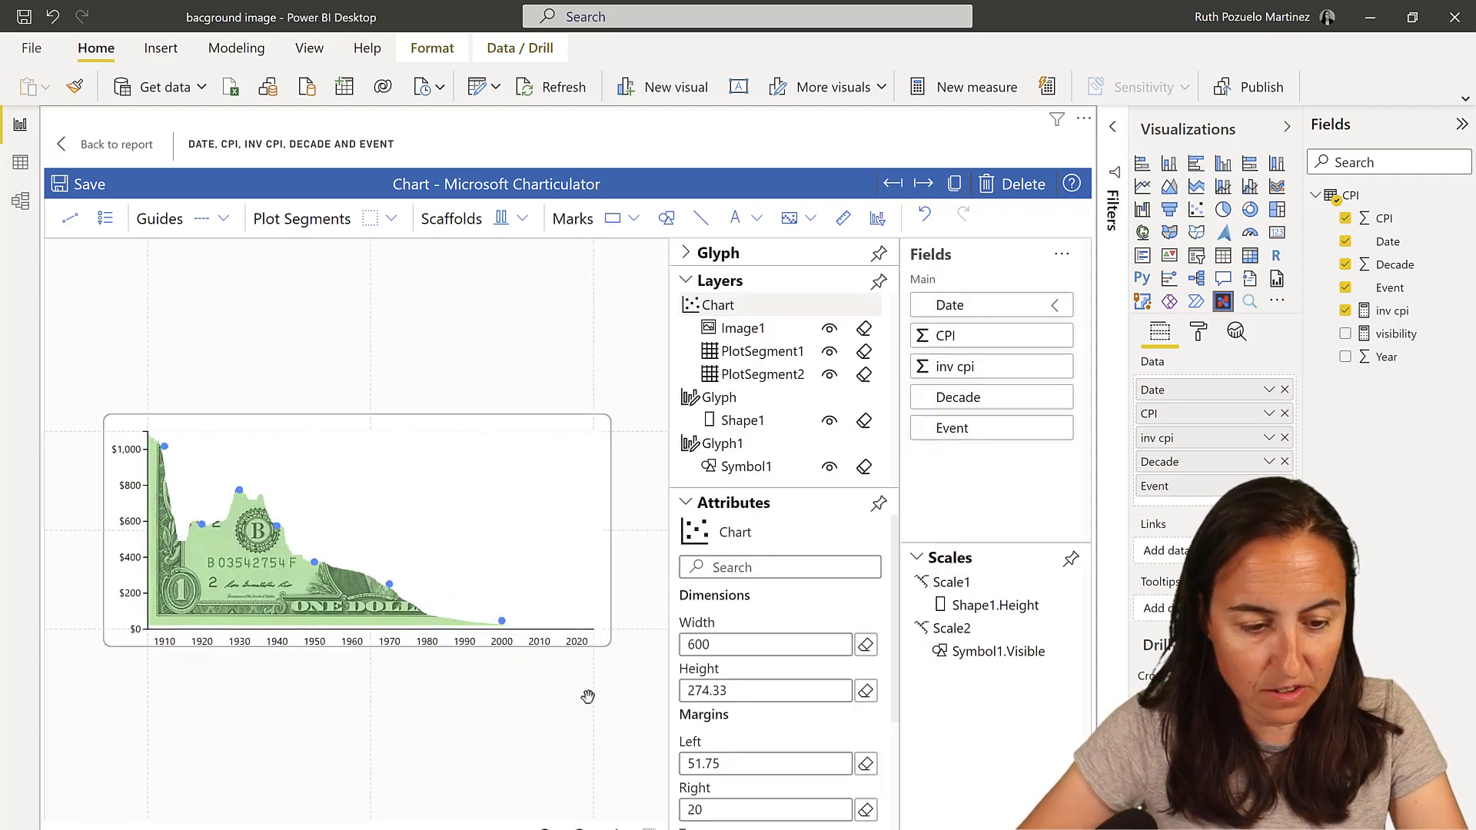
Style Symbol1 with a #d9d9d9 stroke, white fill and line width 3
click(746, 466)
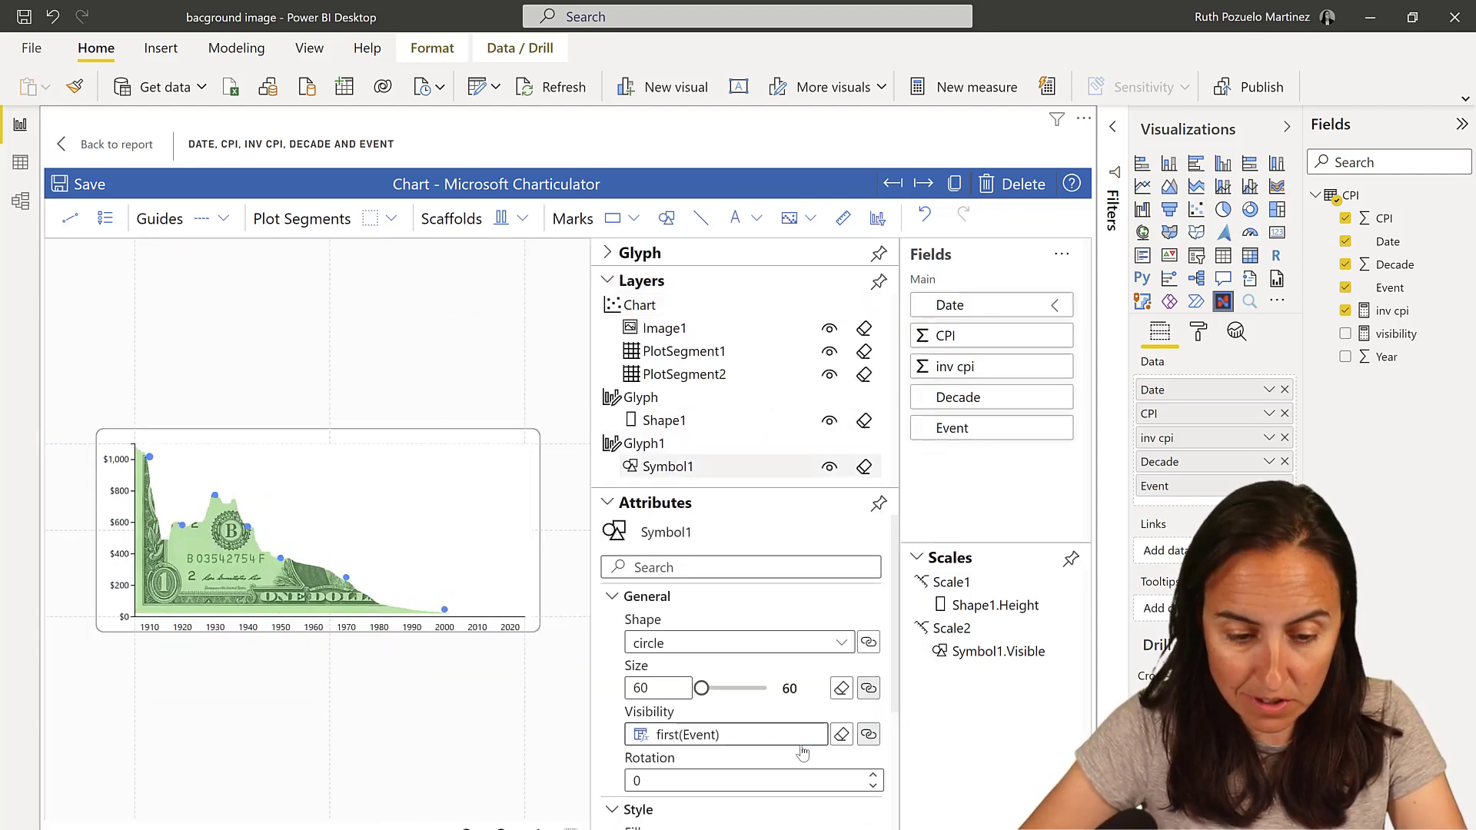
scroll(804, 738, down, 3)
click(837, 674)
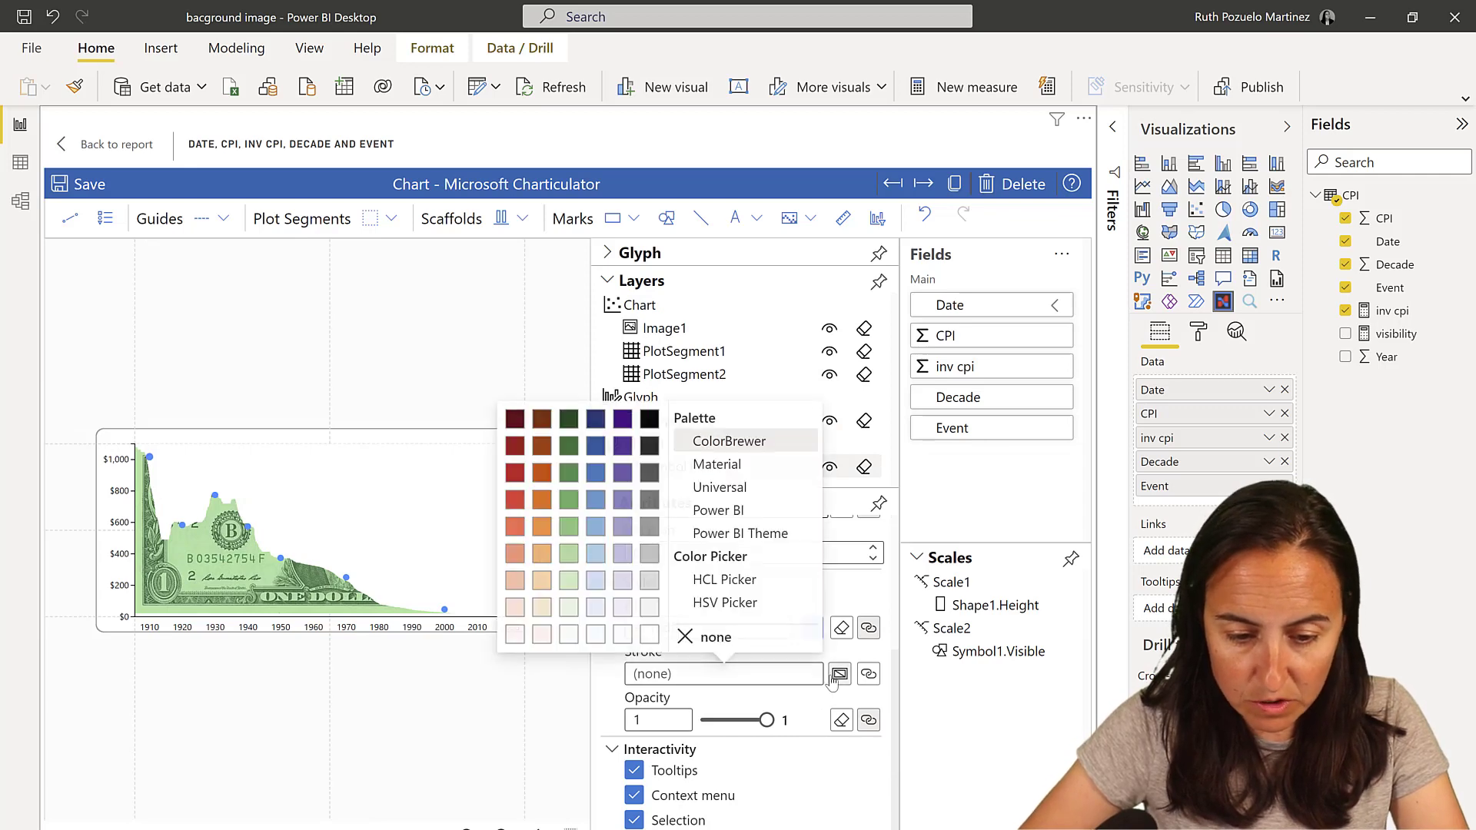
click(647, 597)
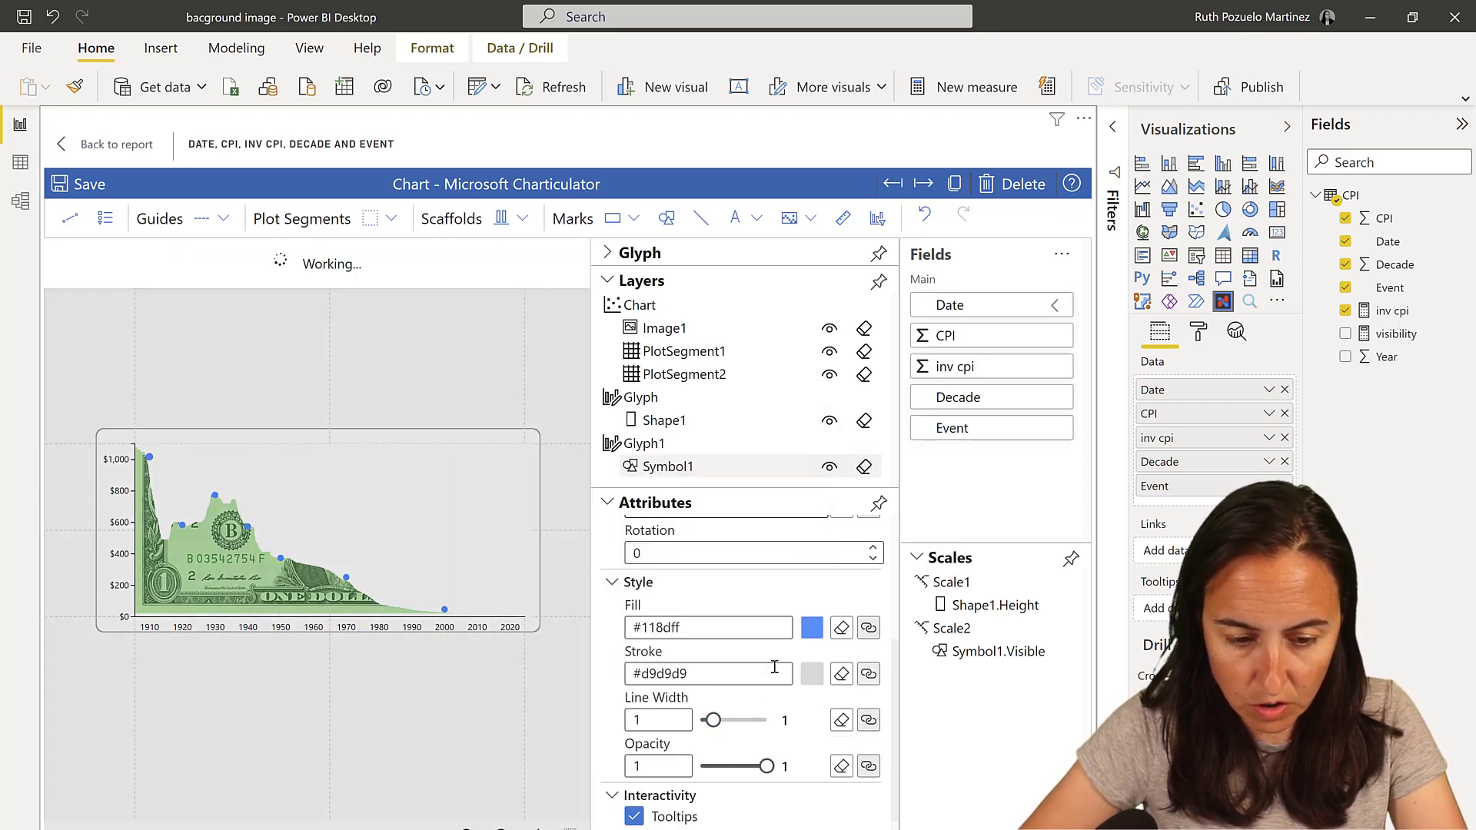
click(810, 628)
click(650, 587)
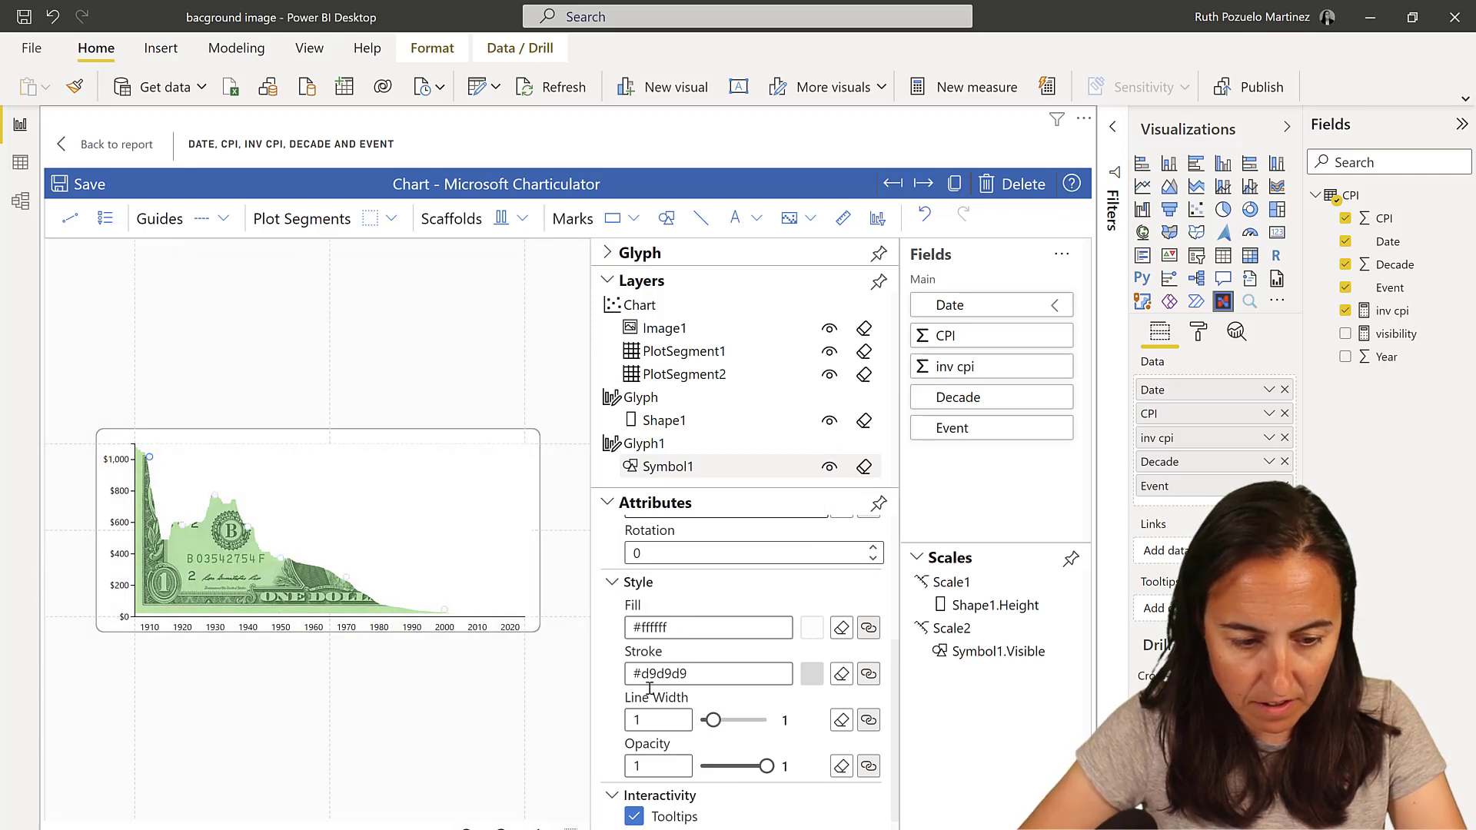
drag(725, 725, 728, 727)
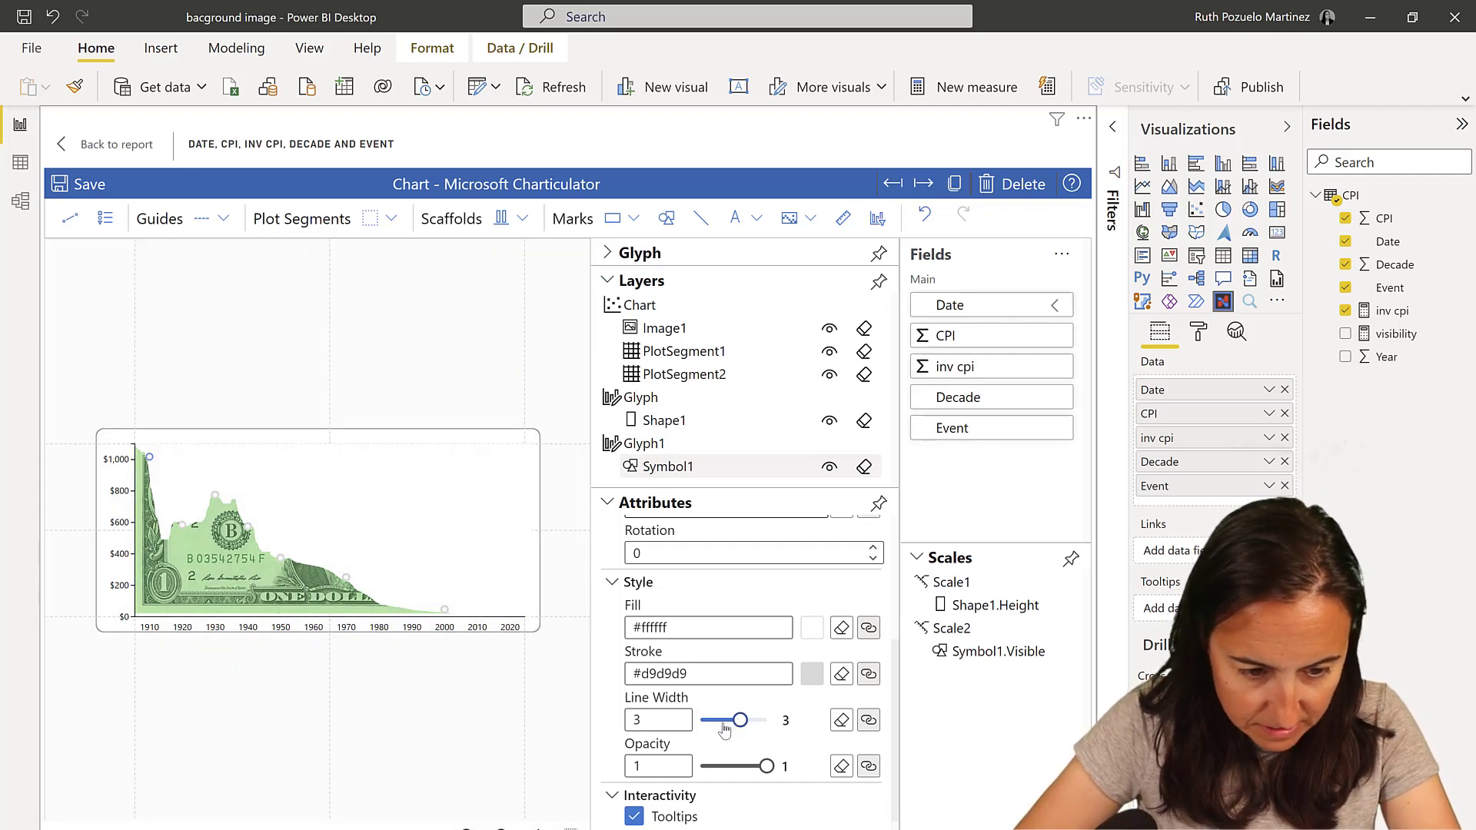
Add a Text mark above the circle marker that shows each Event name
click(624, 254)
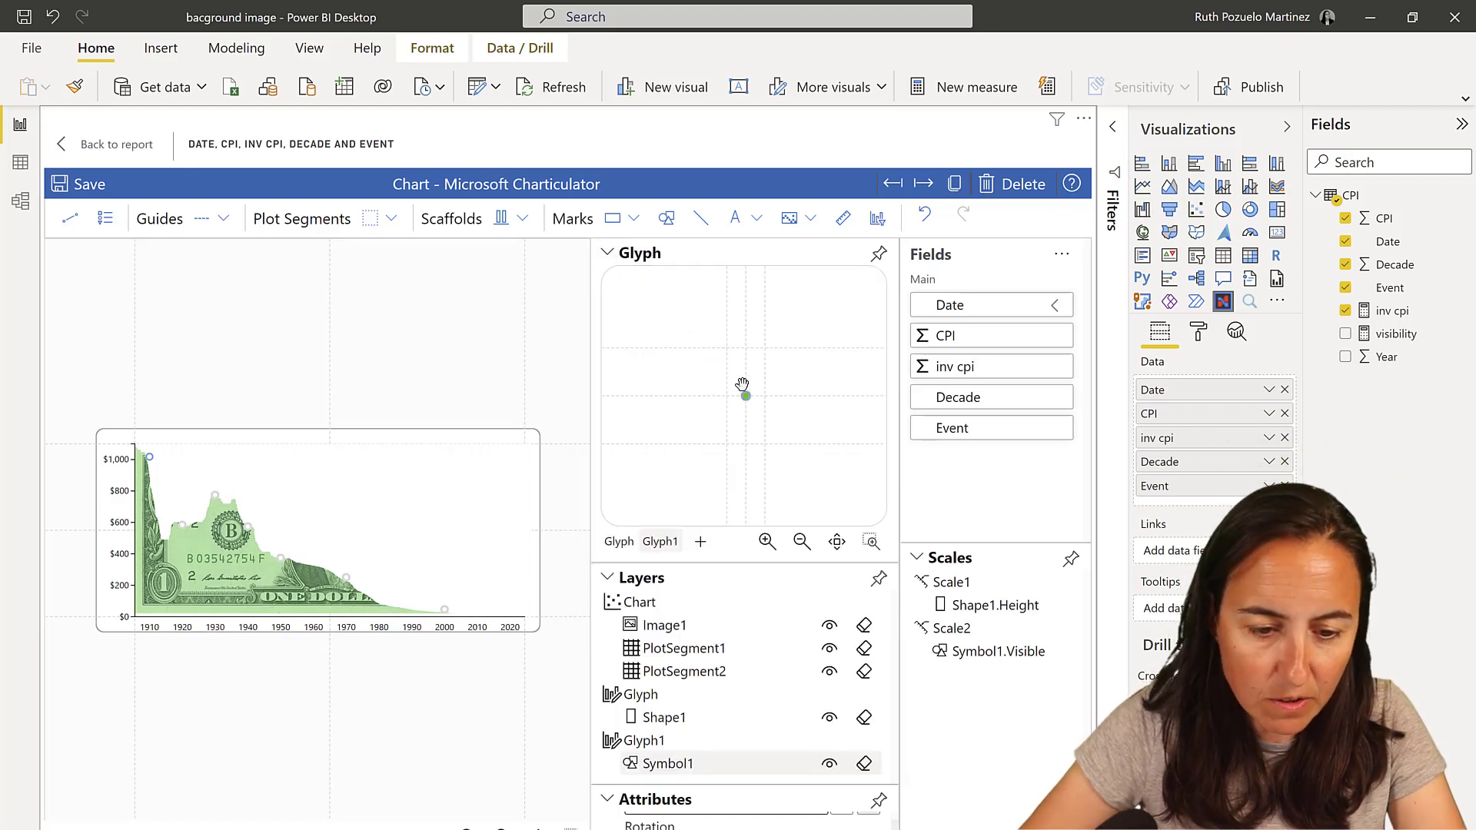
scroll(735, 399, up, 3)
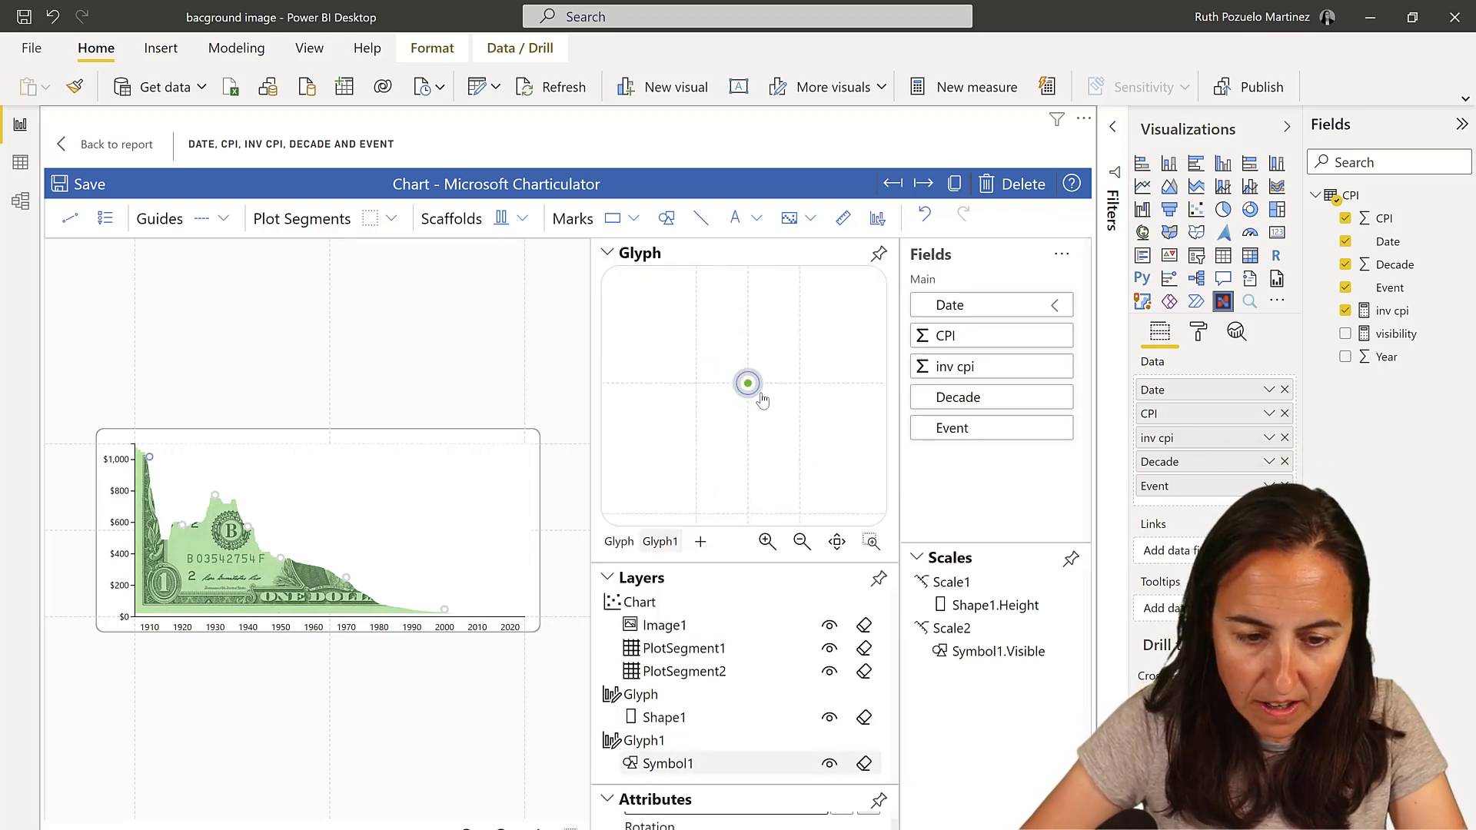
click(754, 219)
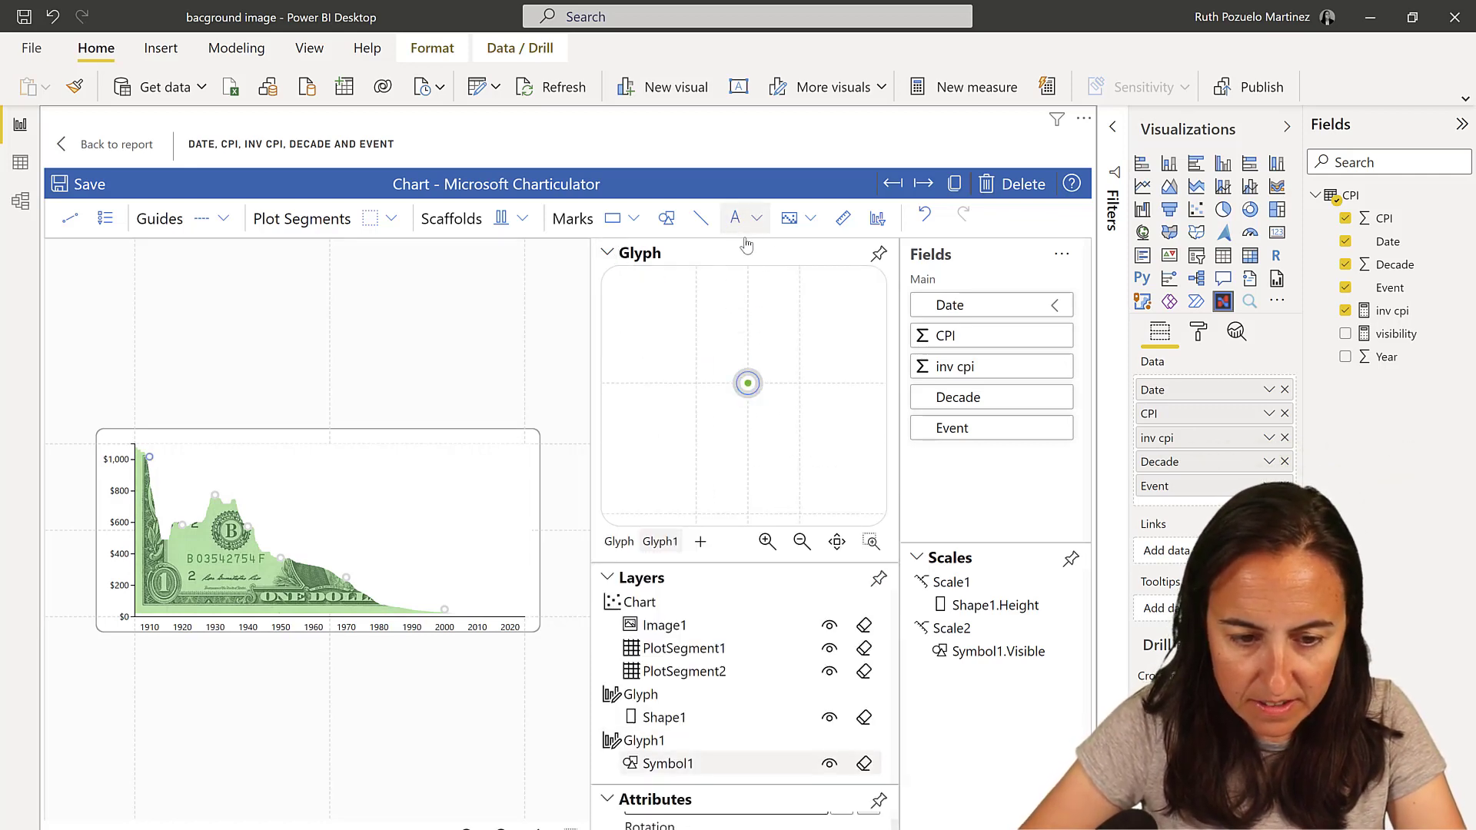
click(747, 382)
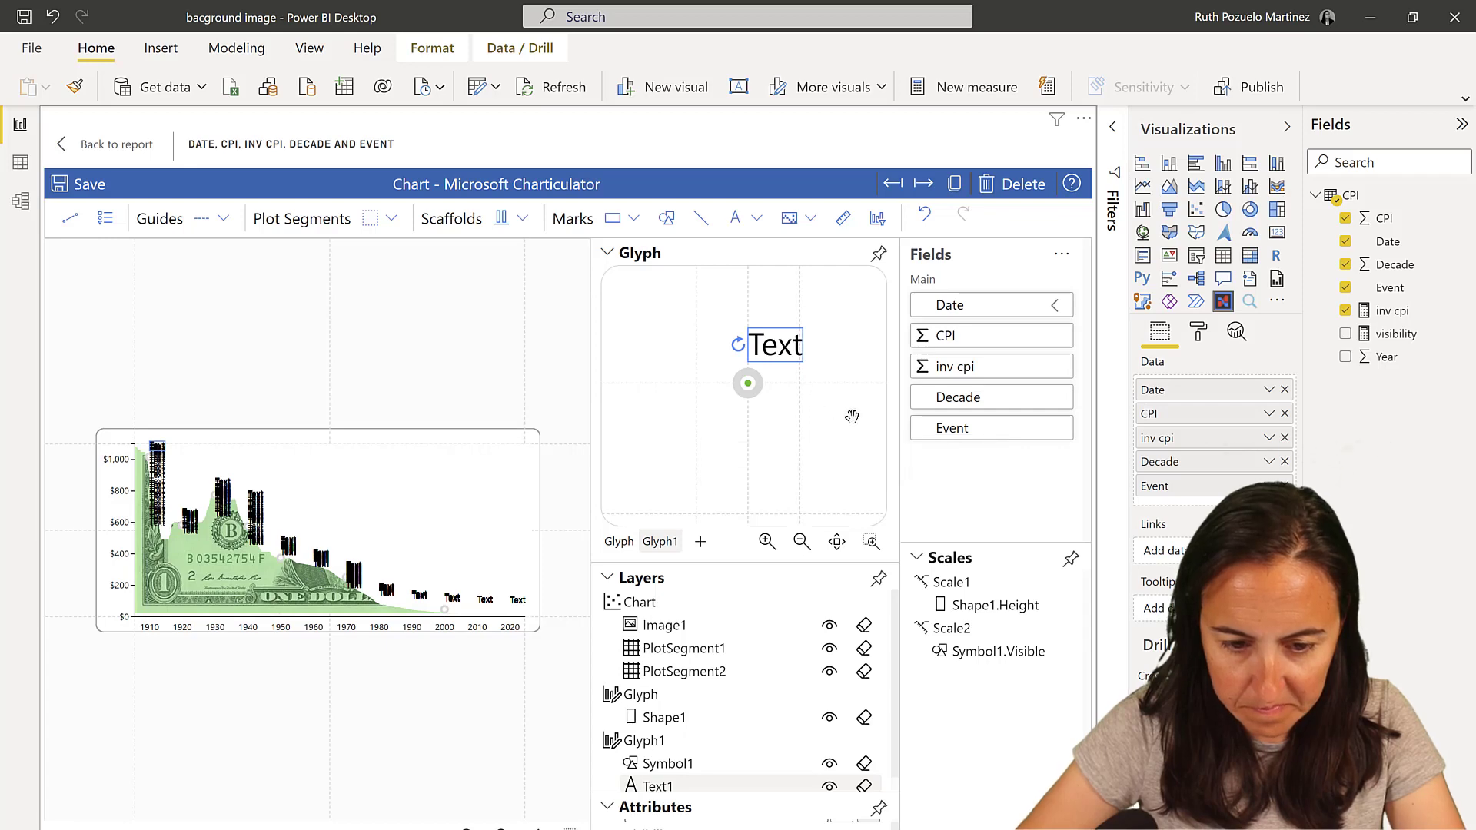
drag(960, 442, 724, 340)
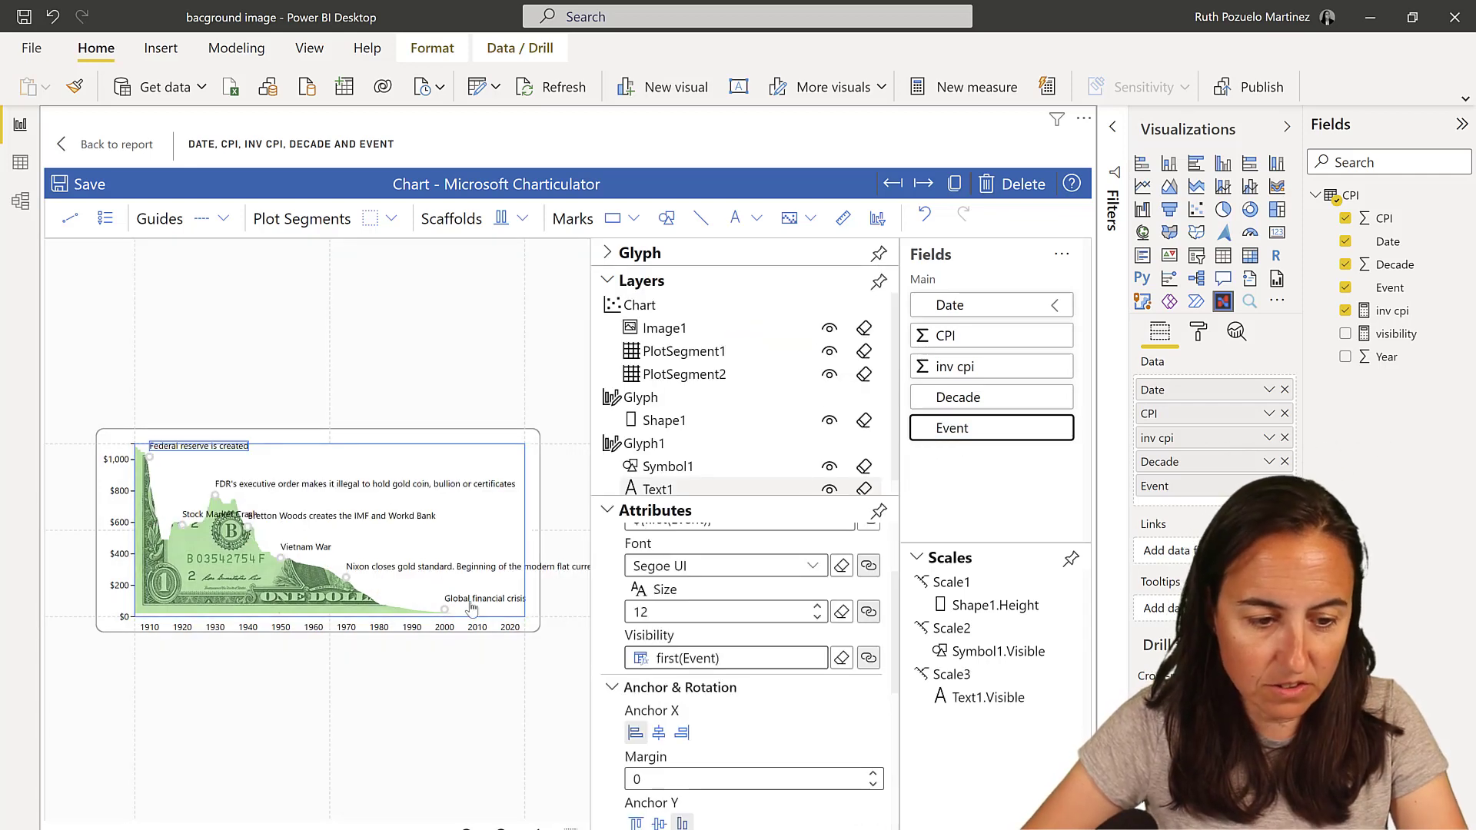
Go back to the report page with the labelled chart
scroll(262, 509, up, 3)
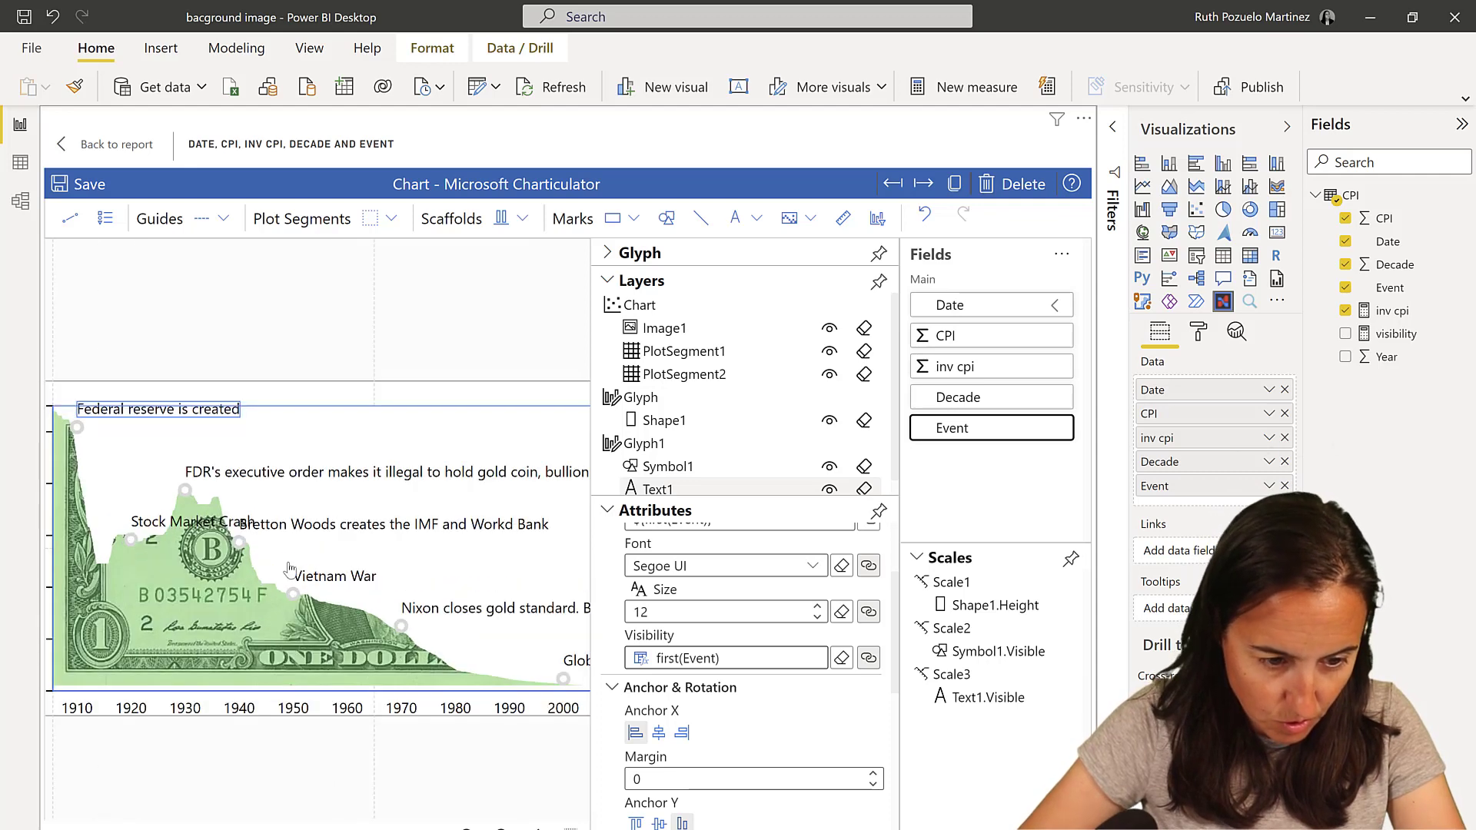
scroll(341, 544, down, 5)
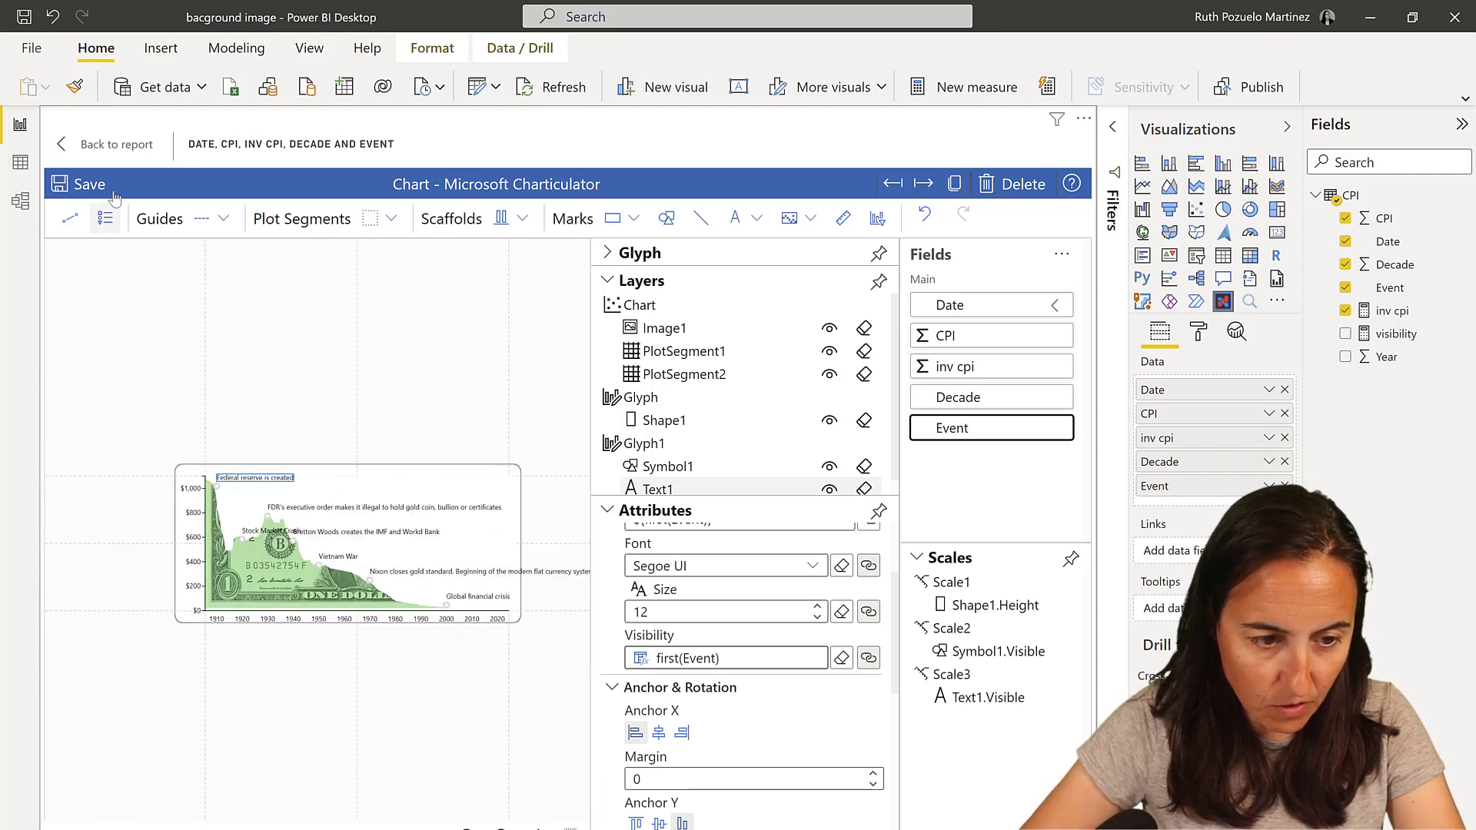
click(143, 141)
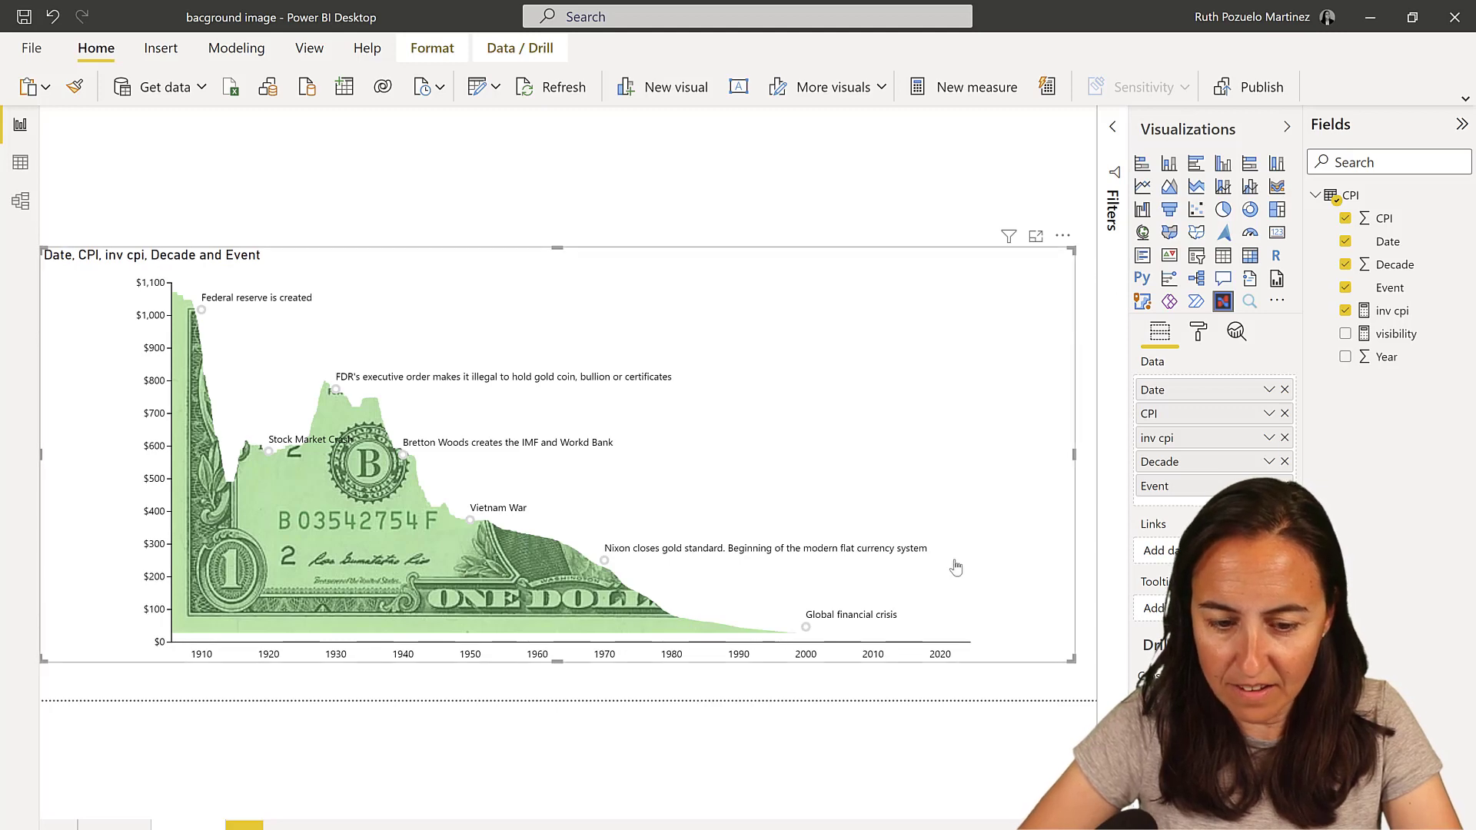
Check the finished chart on the other page, then reopen the dollar-bill area chart in Charticulator
click(110, 823)
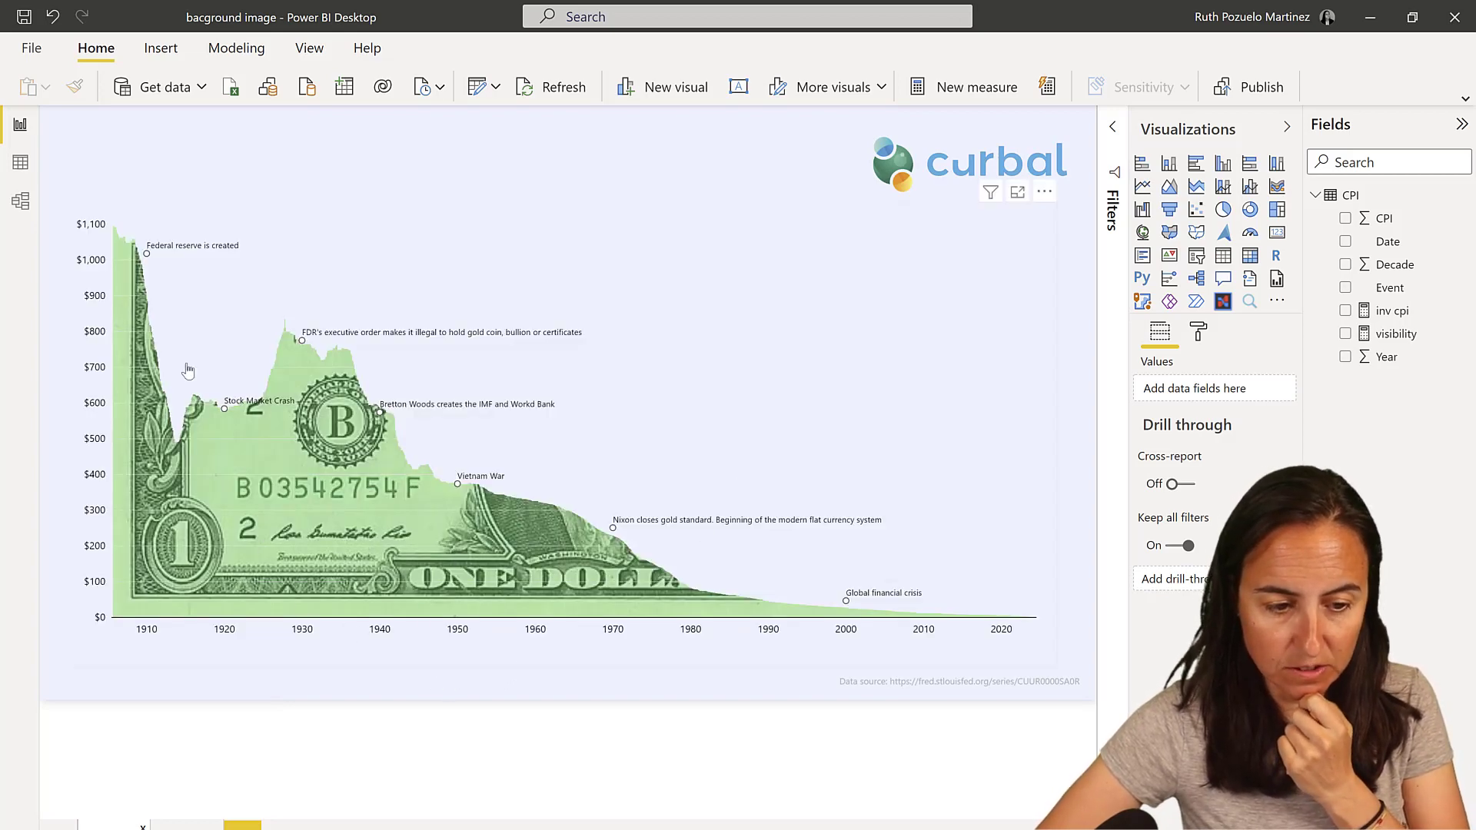
click(184, 824)
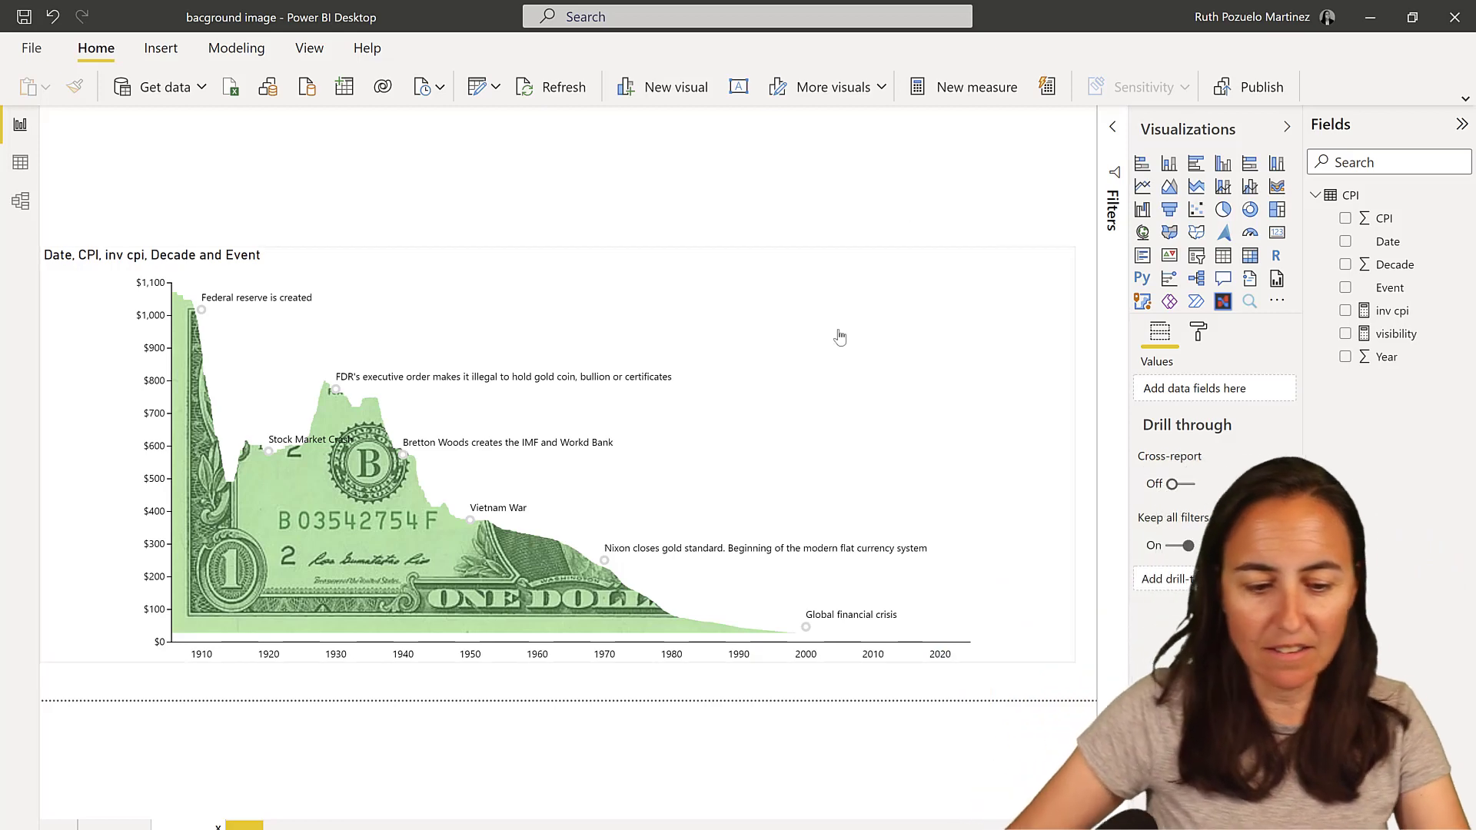
click(1049, 253)
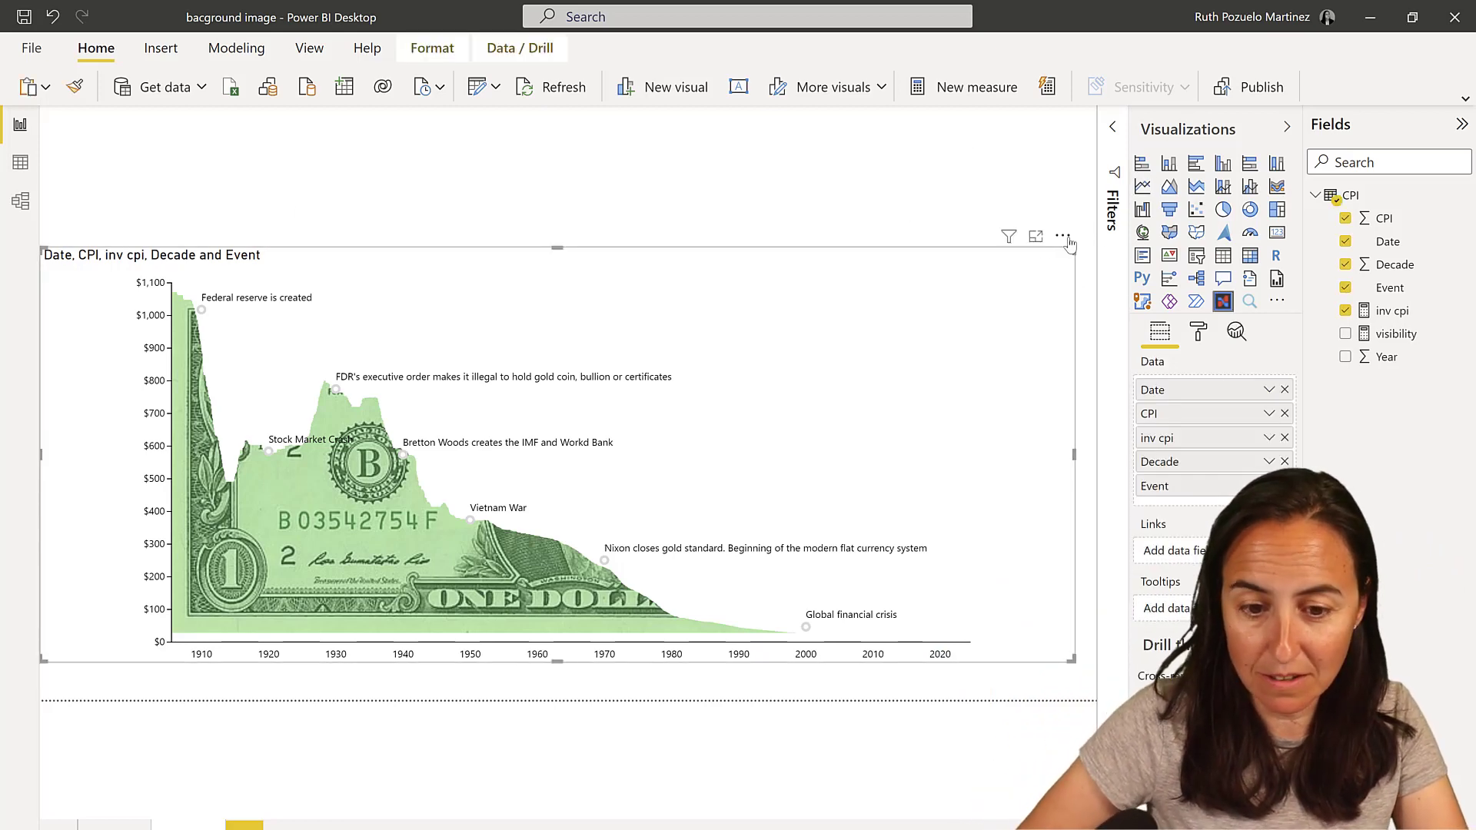
click(1062, 236)
click(1080, 258)
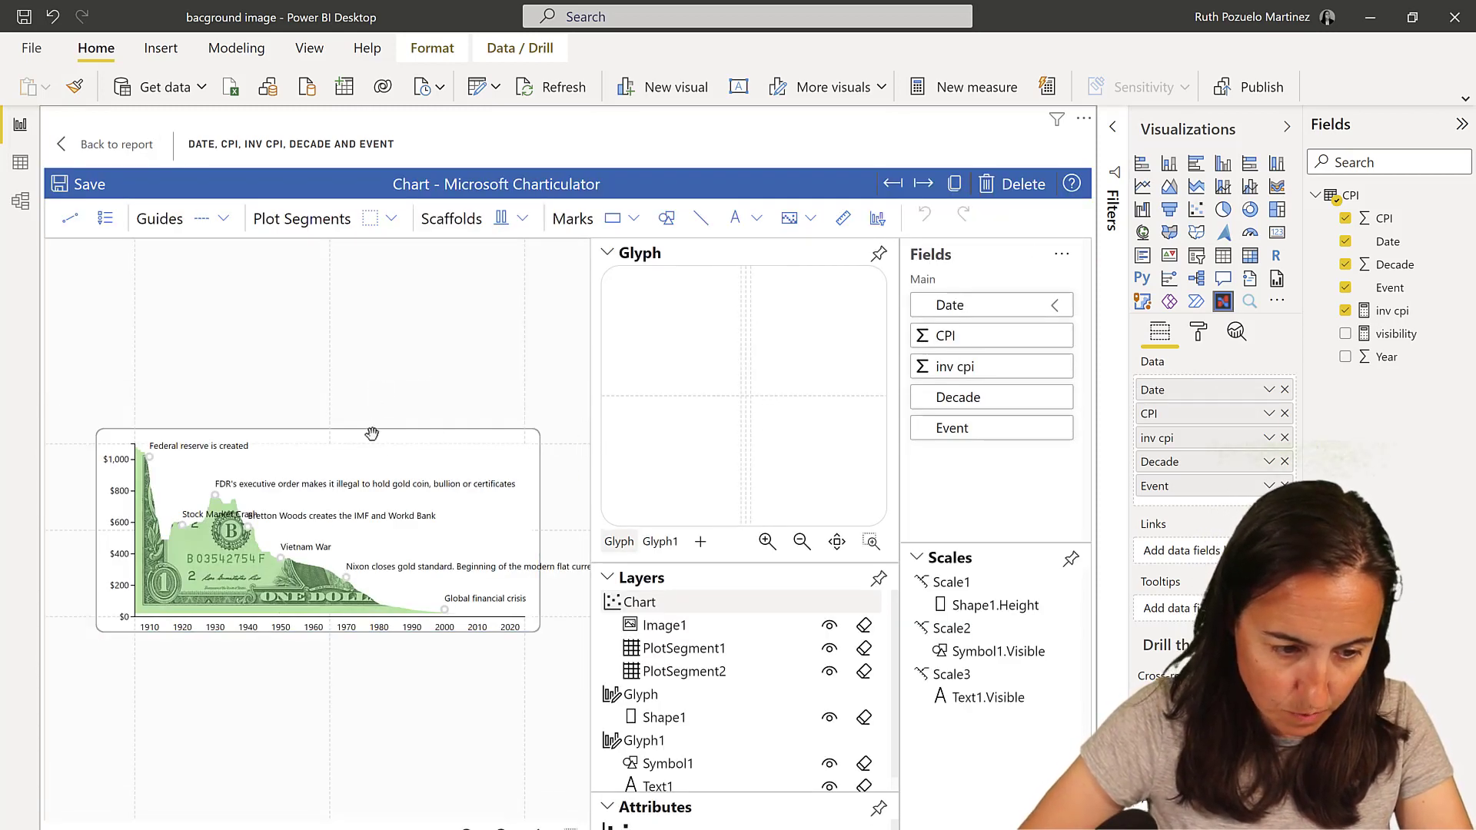
Nudge the chart's top edge down about 3 pixels and go back to the report
click(371, 433)
drag(369, 433, 369, 435)
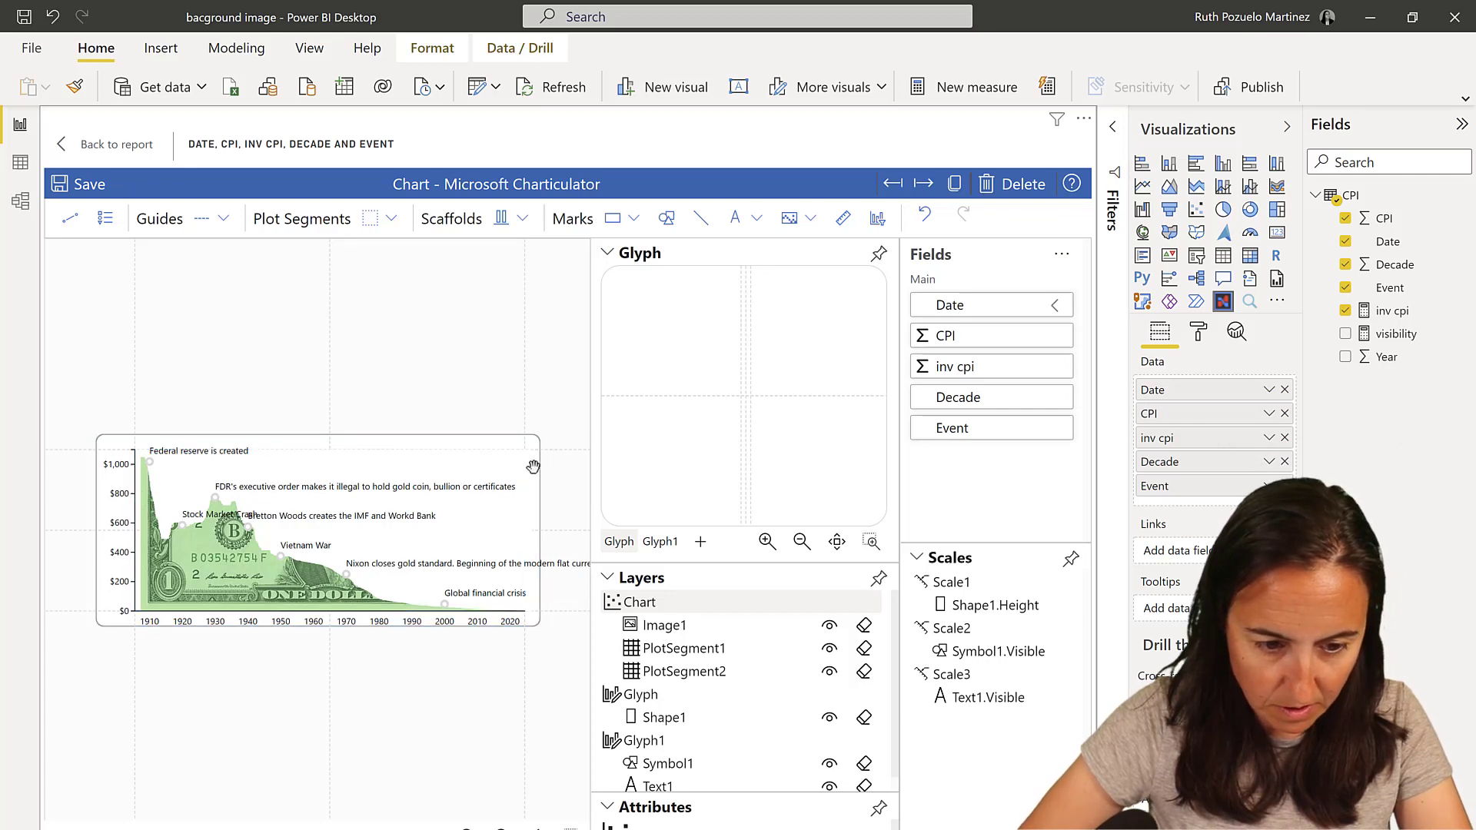
click(96, 146)
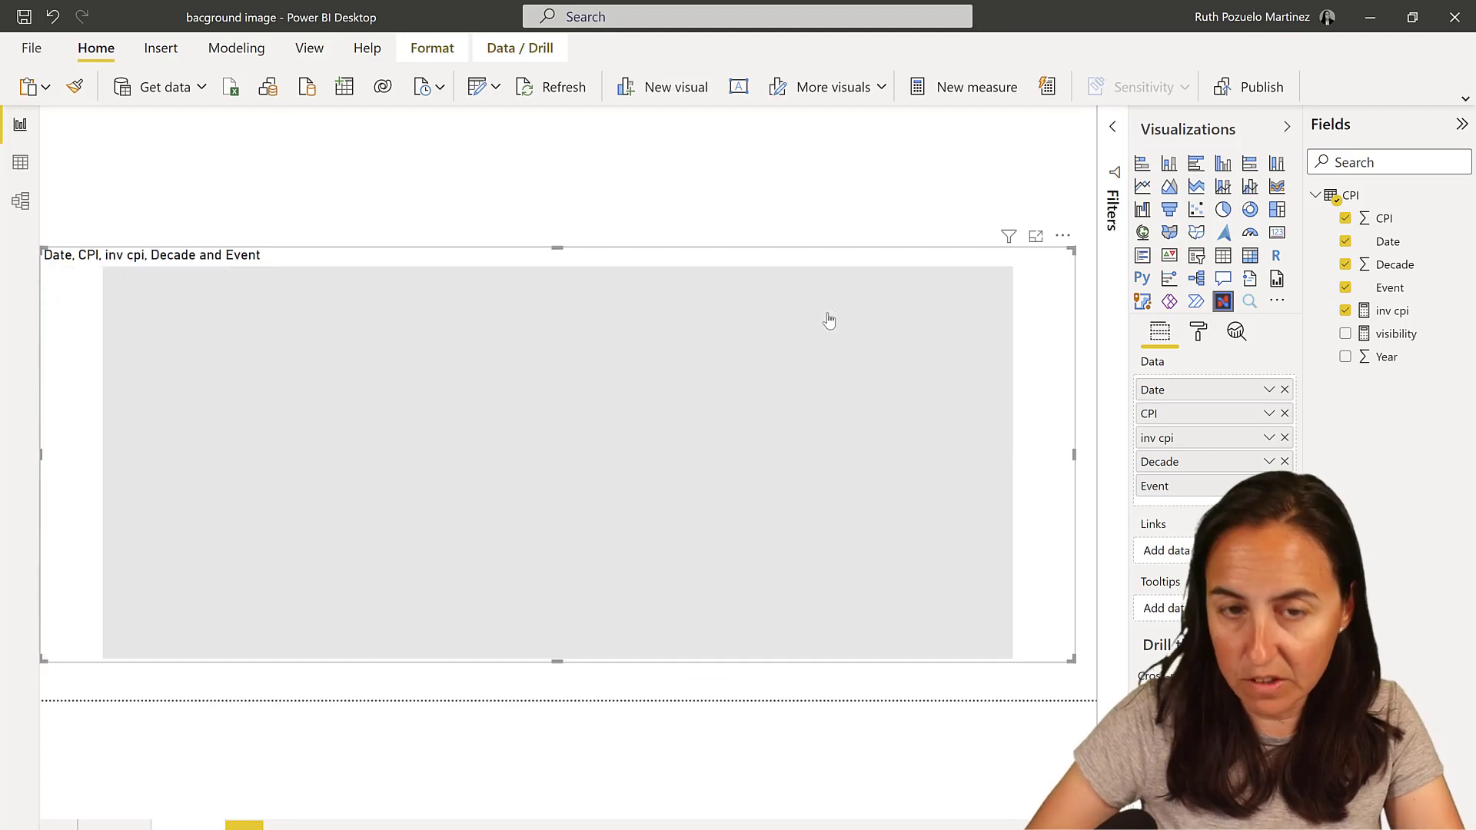